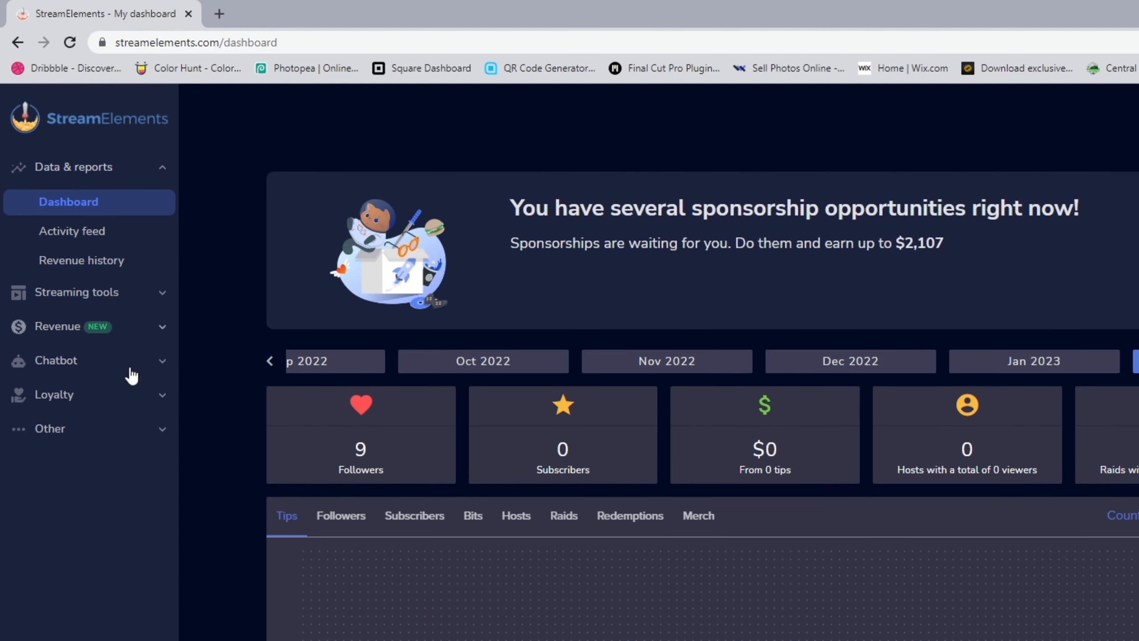
# Step: Open the overlays gallery from the streaming tools
pyautogui.click(107, 173)
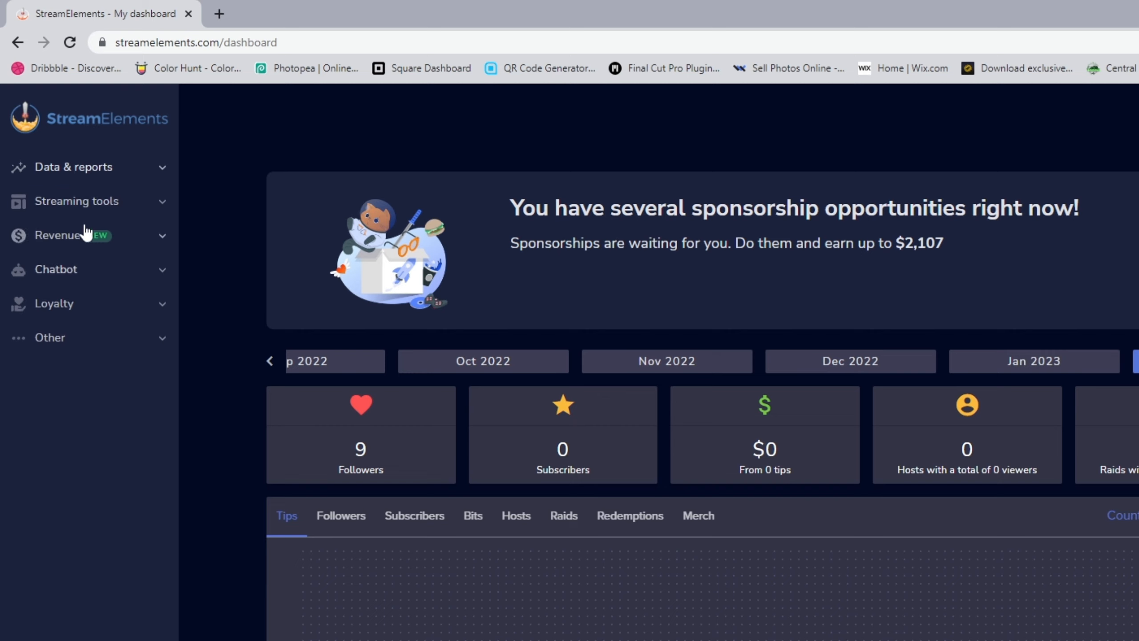
pyautogui.click(120, 207)
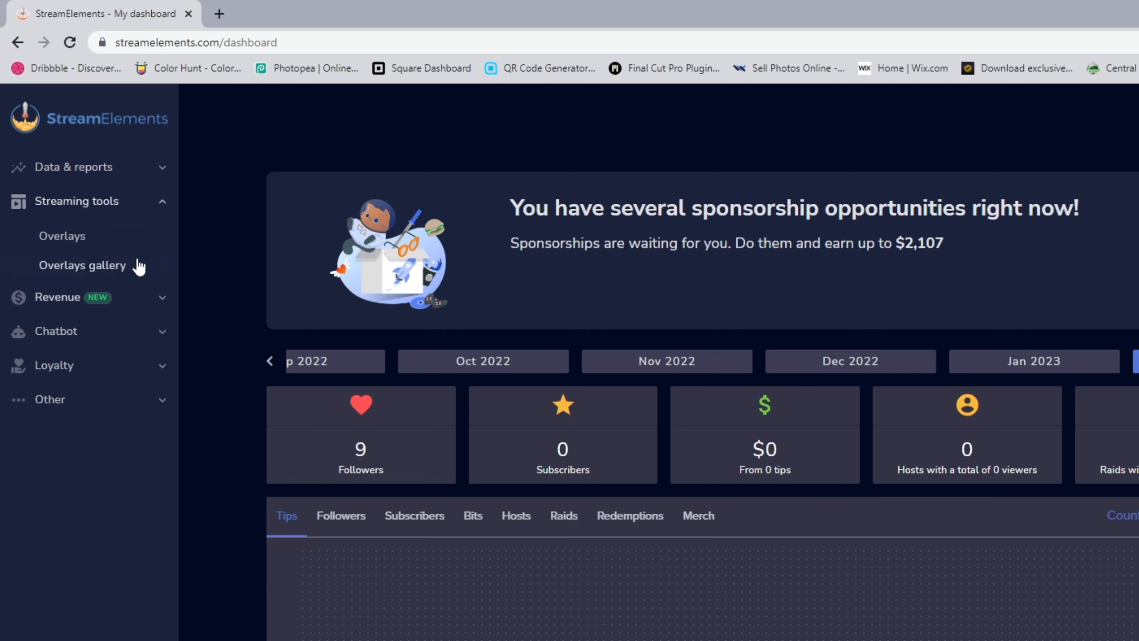
pyautogui.click(67, 269)
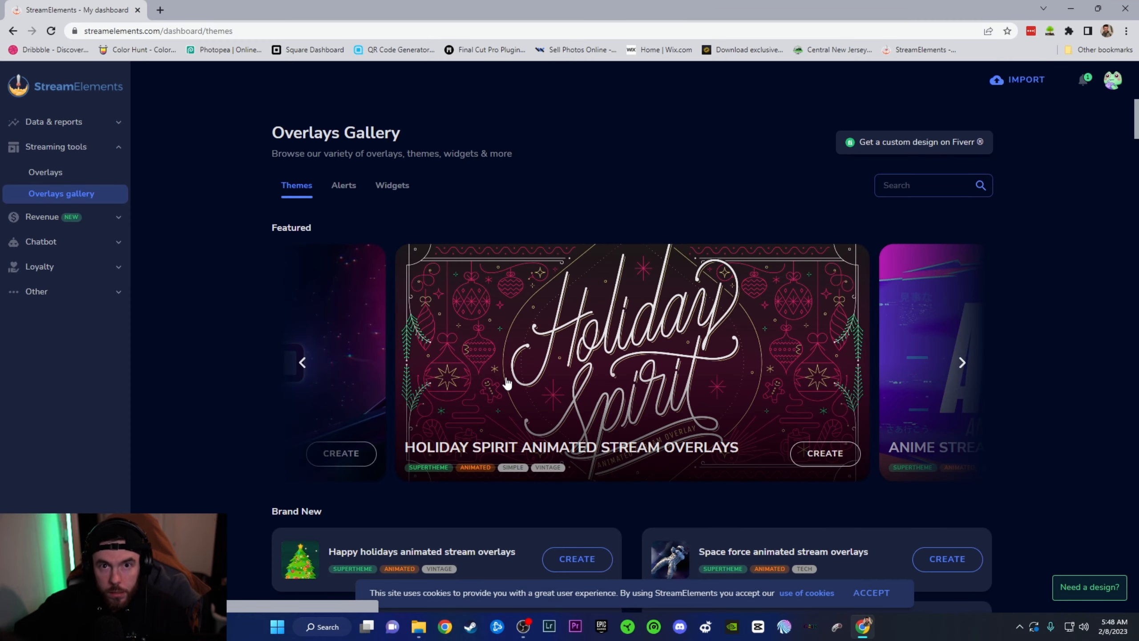
# Step: Browse the gallery's brand new, most popular and full list of overlay themes
pyautogui.scroll(-5, 518, 383)
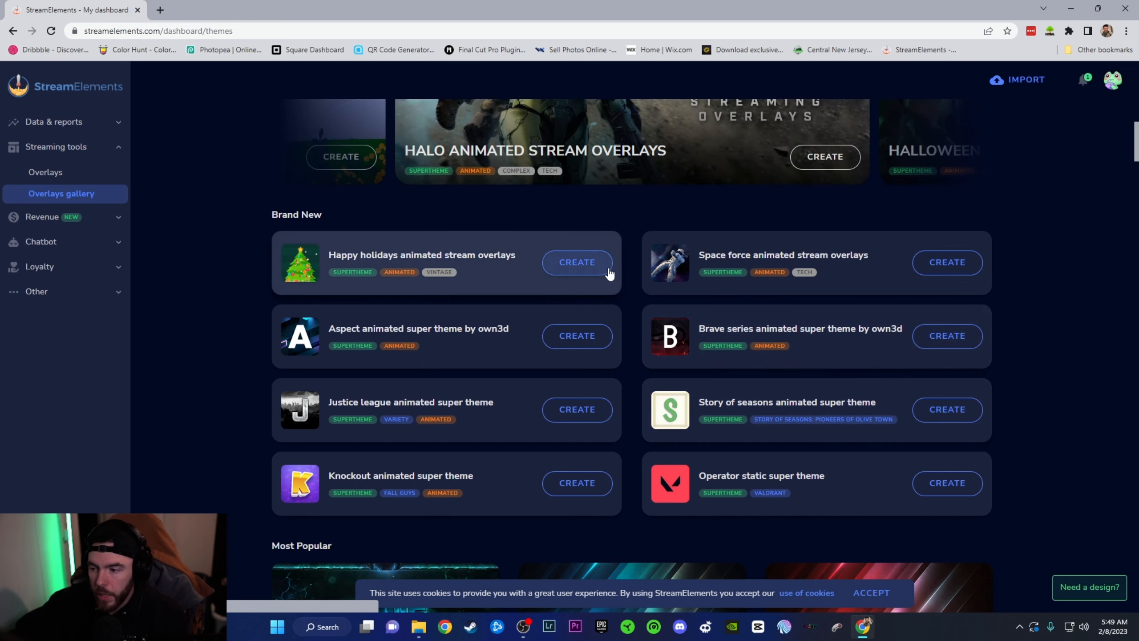
pyautogui.scroll(-5, 578, 265)
pyautogui.scroll(-7, 648, 343)
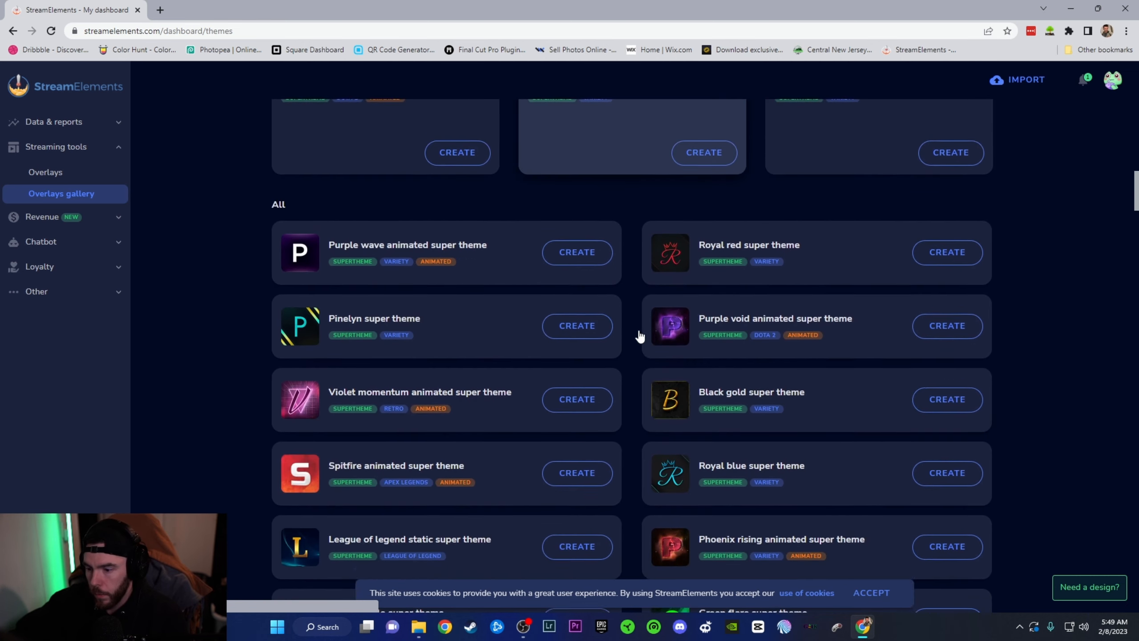
pyautogui.scroll(-5, 550, 377)
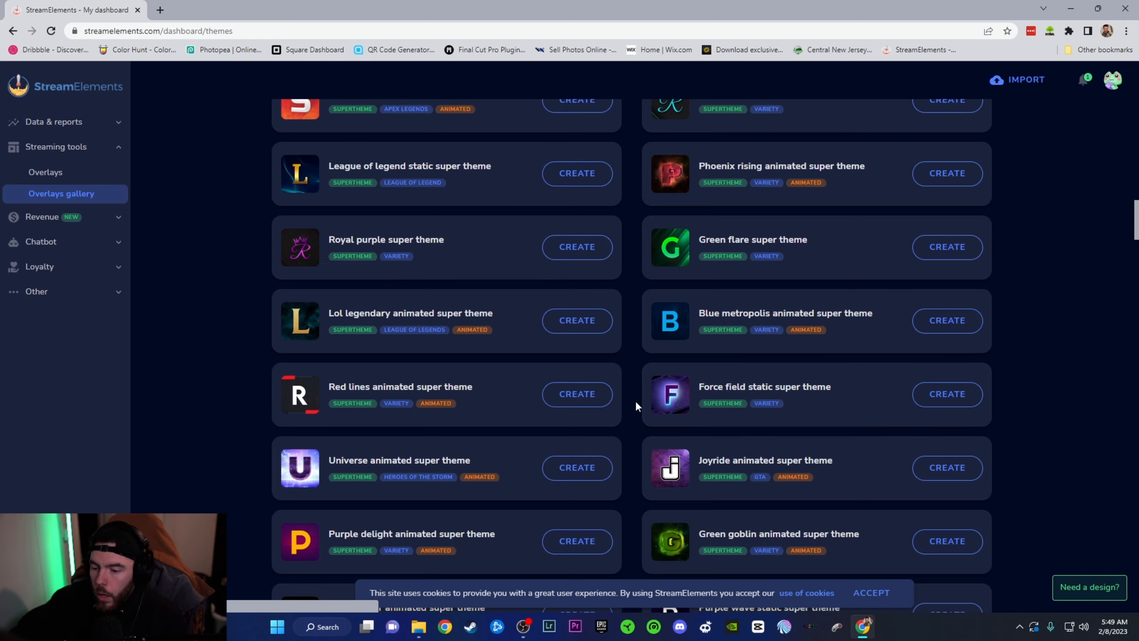
pyautogui.scroll(-7, 633, 398)
pyautogui.scroll(-11, 649, 412)
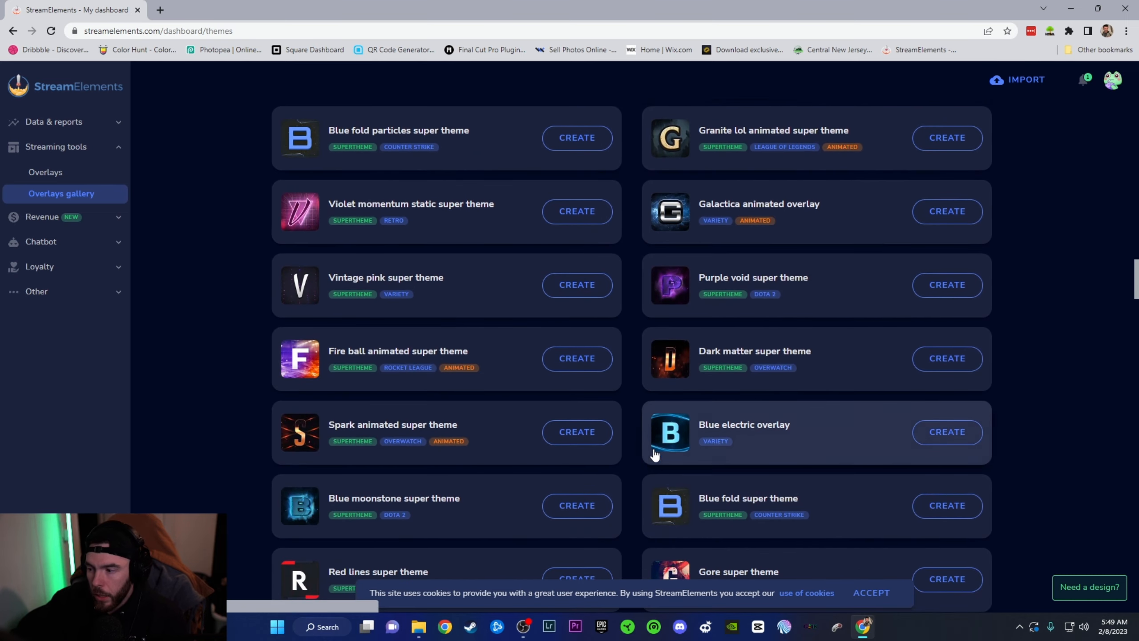
pyautogui.scroll(-9, 645, 471)
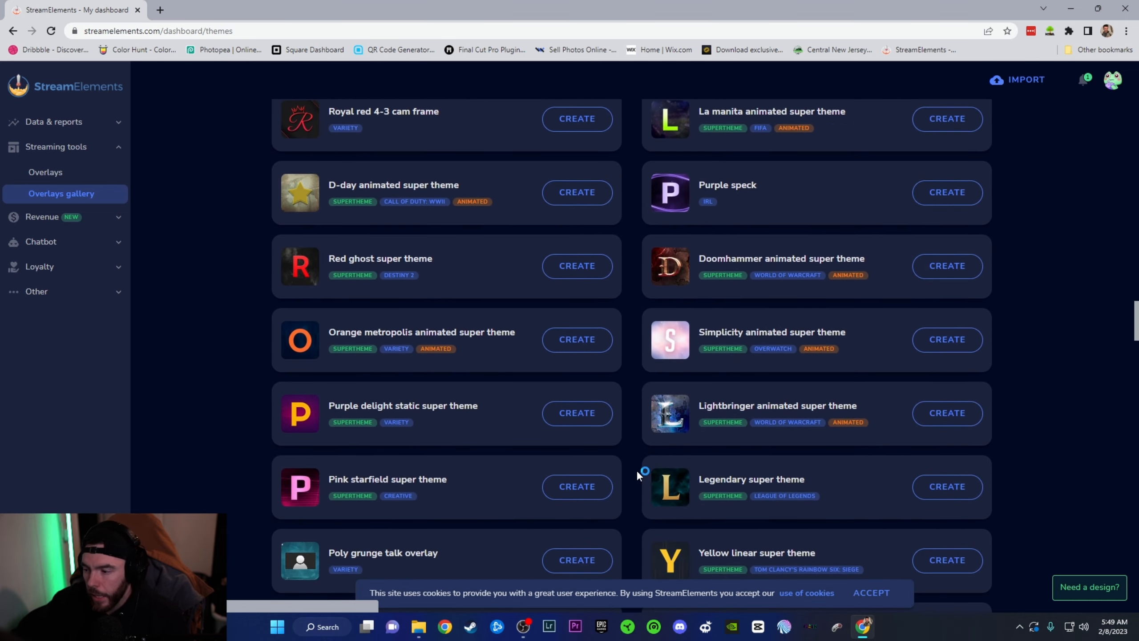
pyautogui.scroll(20, 636, 472)
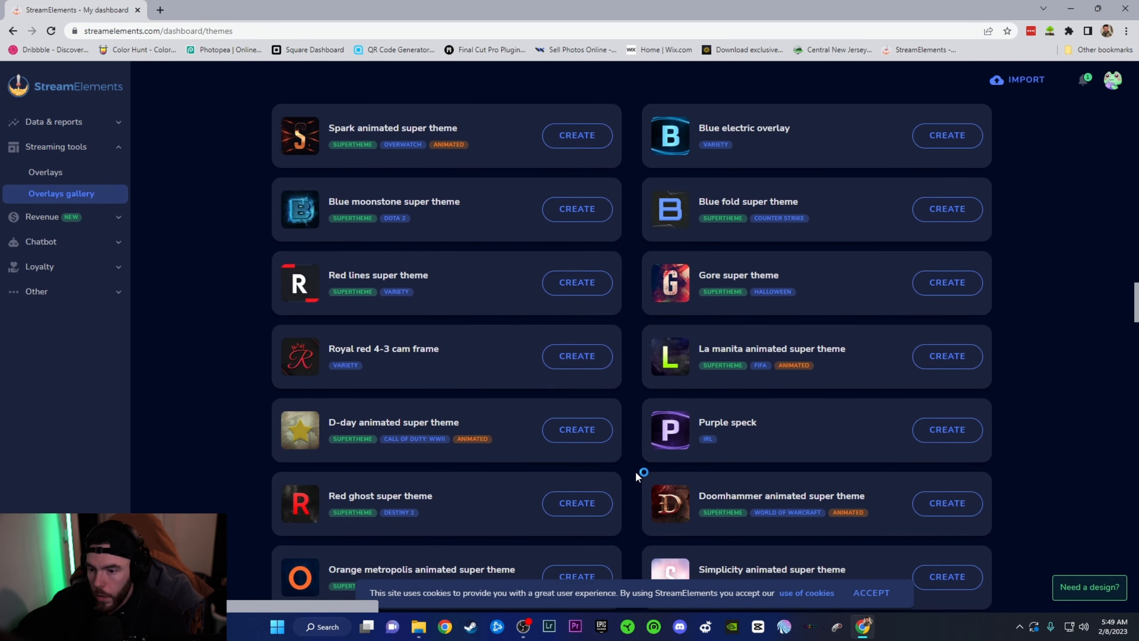
pyautogui.scroll(10, 635, 471)
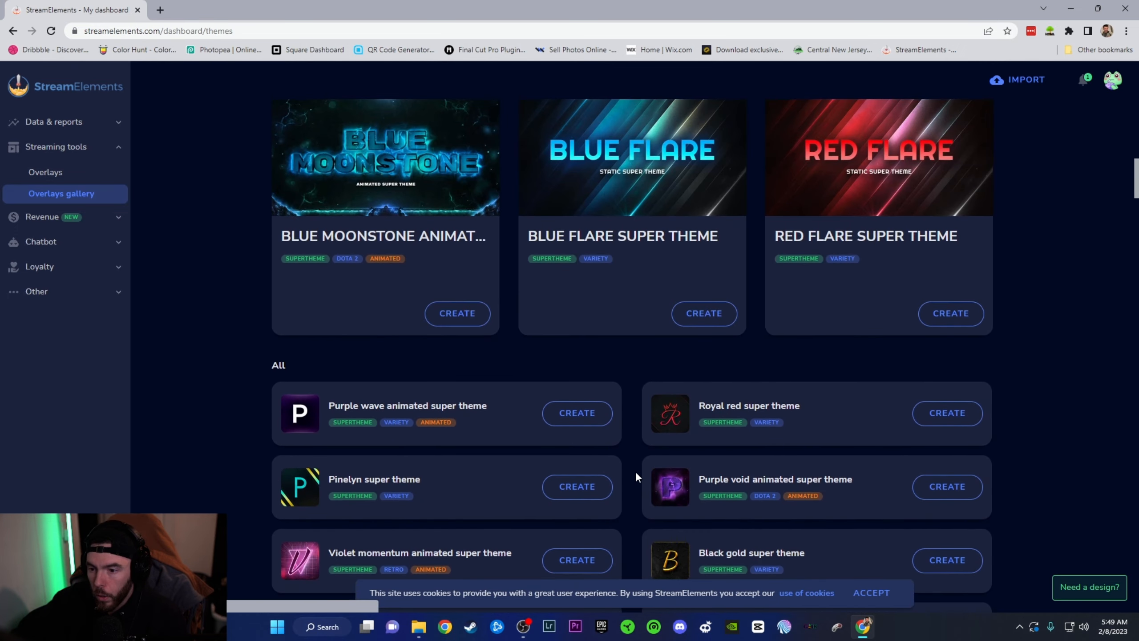
pyautogui.scroll(5, 635, 472)
pyautogui.scroll(-12, 636, 471)
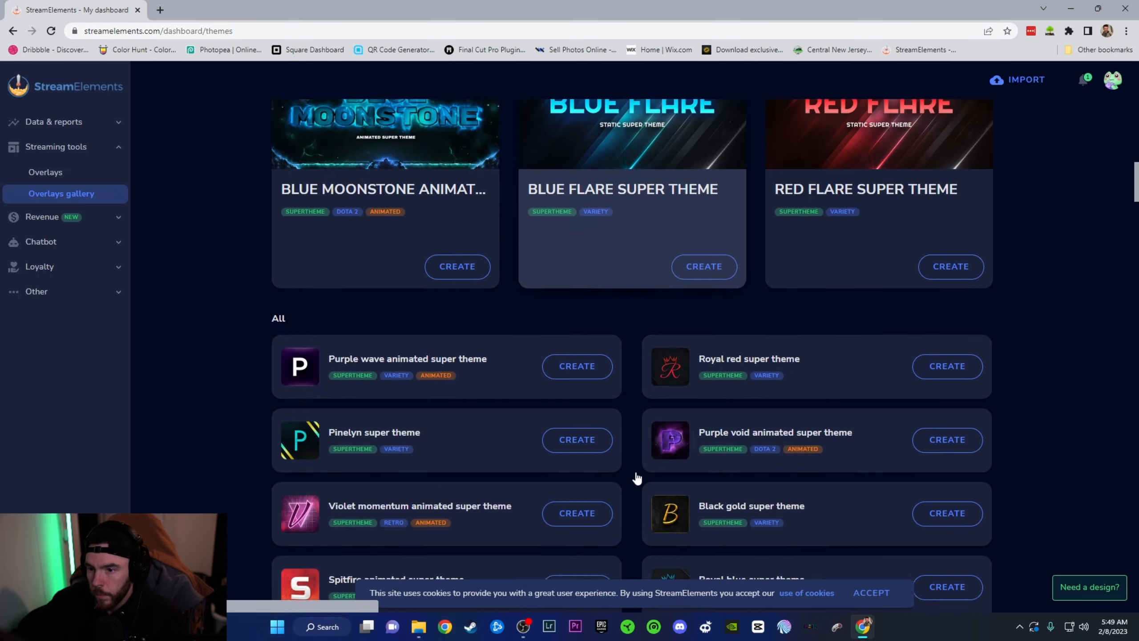
pyautogui.scroll(-15, 636, 471)
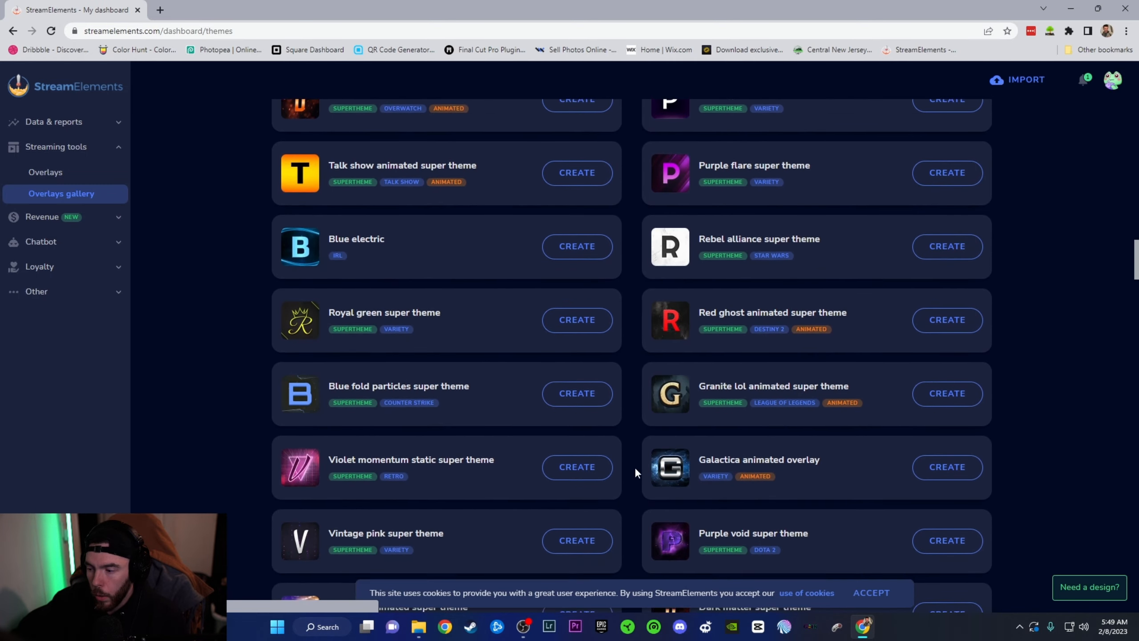
pyautogui.scroll(-15, 634, 470)
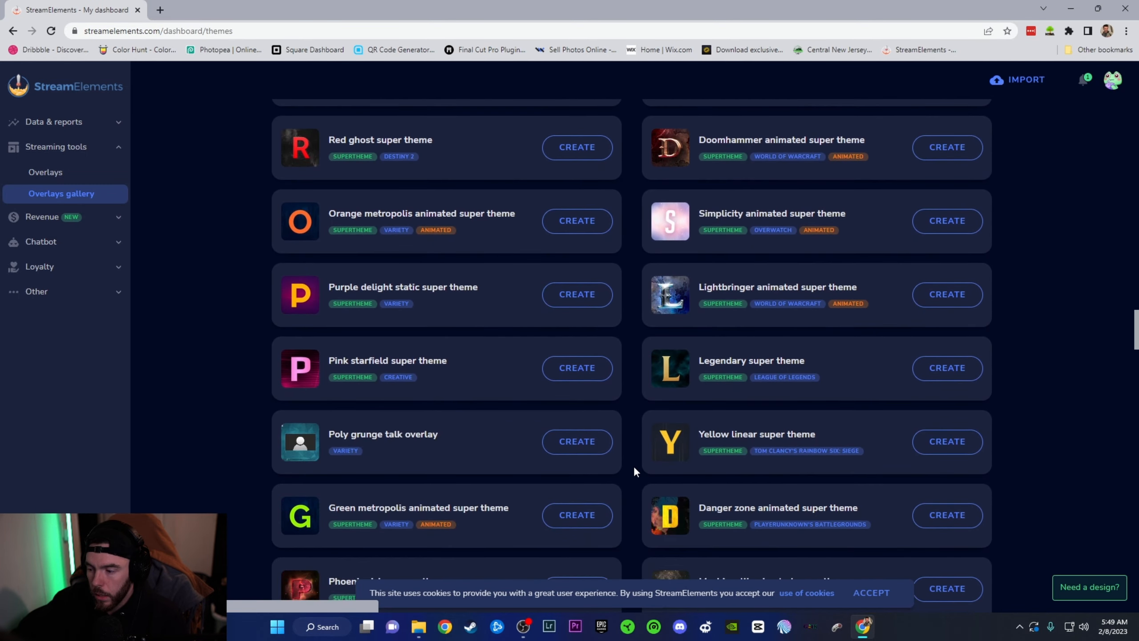
pyautogui.scroll(-5, 634, 466)
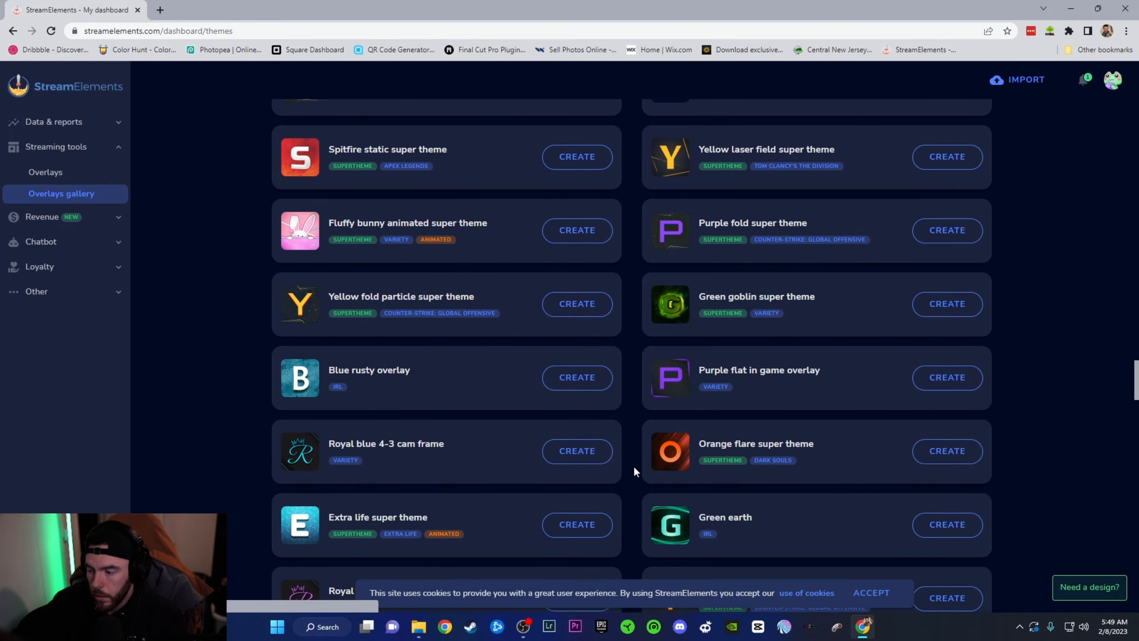
pyautogui.scroll(18, 635, 466)
pyautogui.scroll(-15, 635, 465)
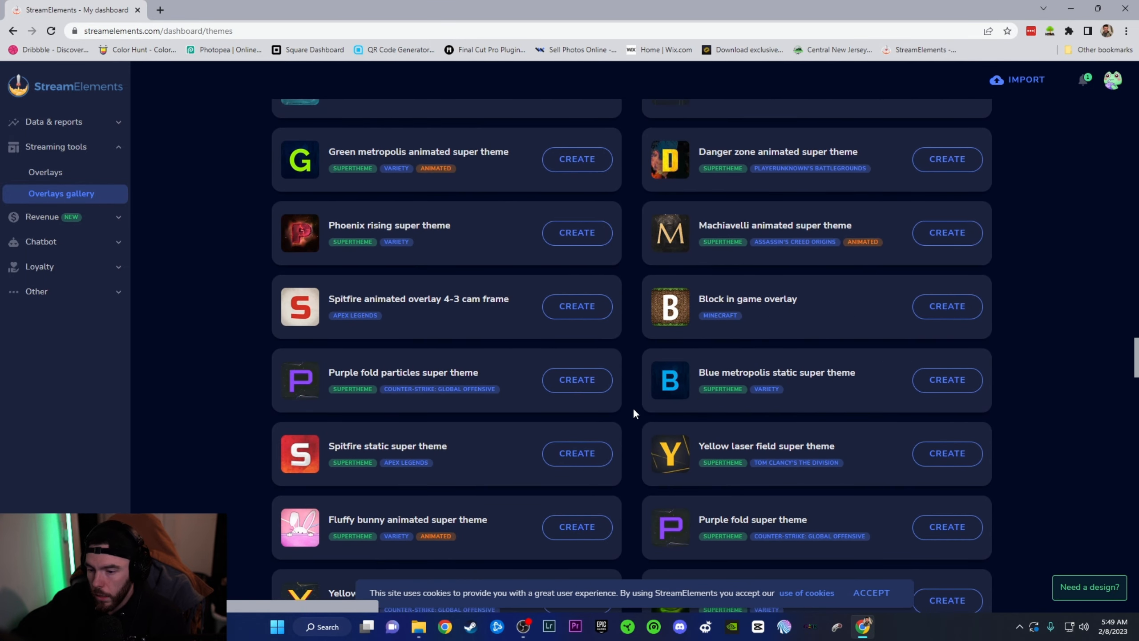
# Step: Preview the Green earth overlay and close it without creating it
pyautogui.click(733, 460)
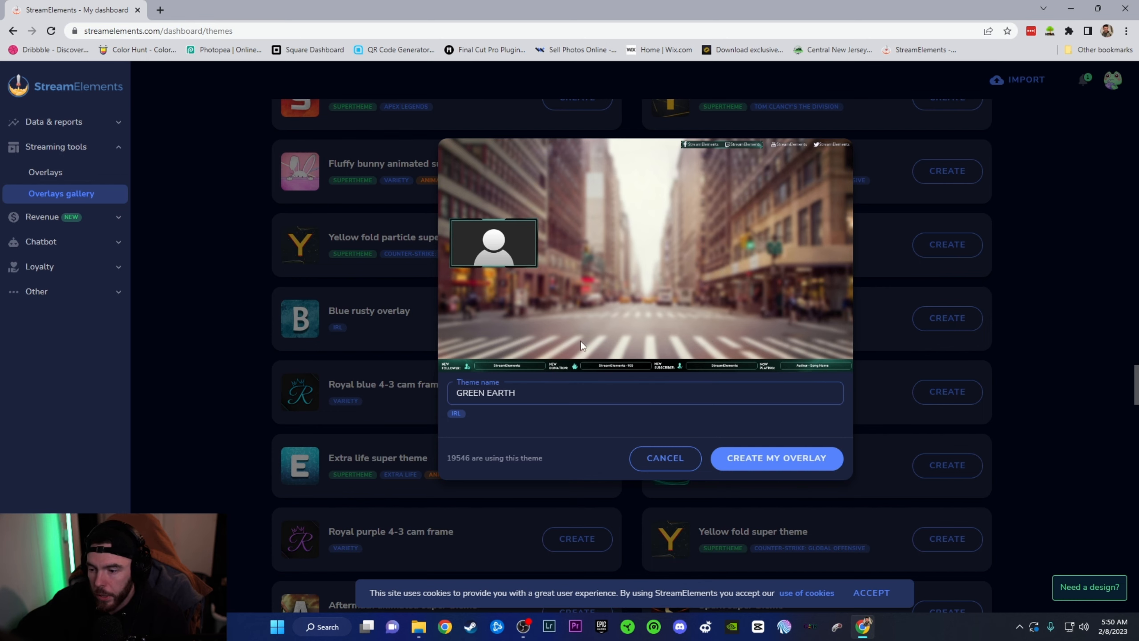
pyautogui.click(862, 396)
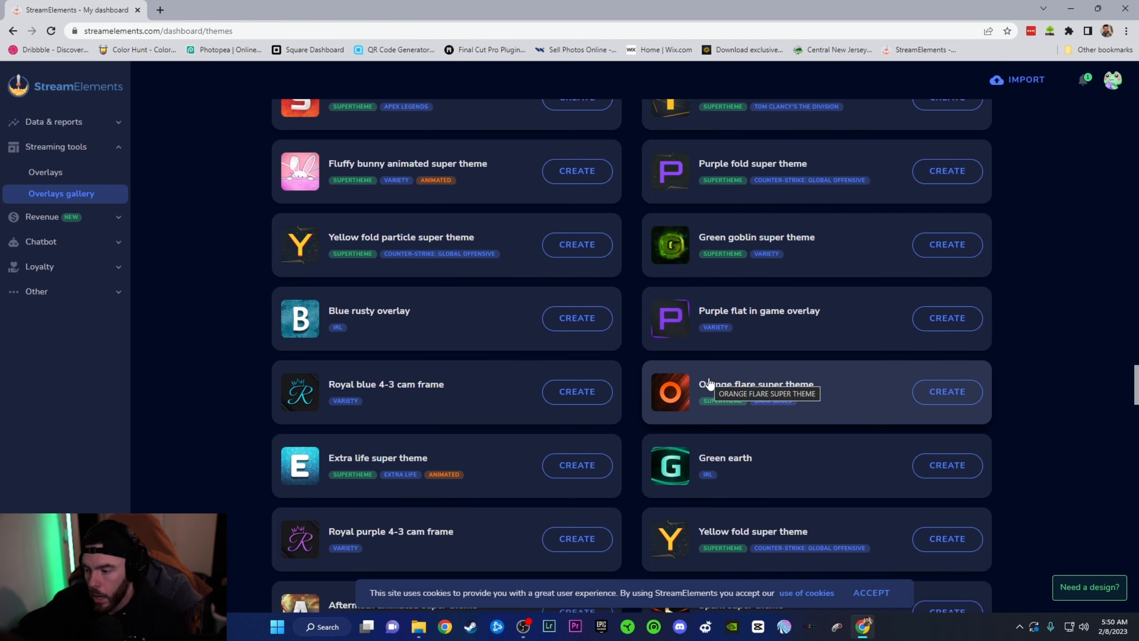
# Step: Open the Green flare super theme and preview its talk, stream starting soon, be right back and stream ended scenes
pyautogui.scroll(10, 709, 384)
pyautogui.scroll(12, 704, 385)
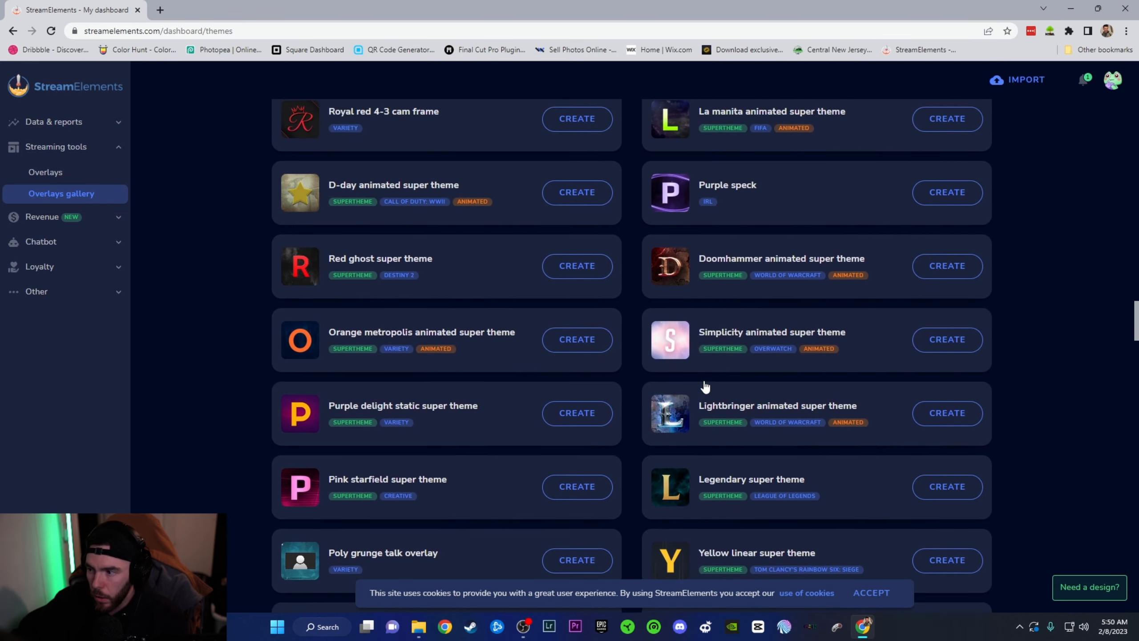
pyautogui.scroll(15, 708, 385)
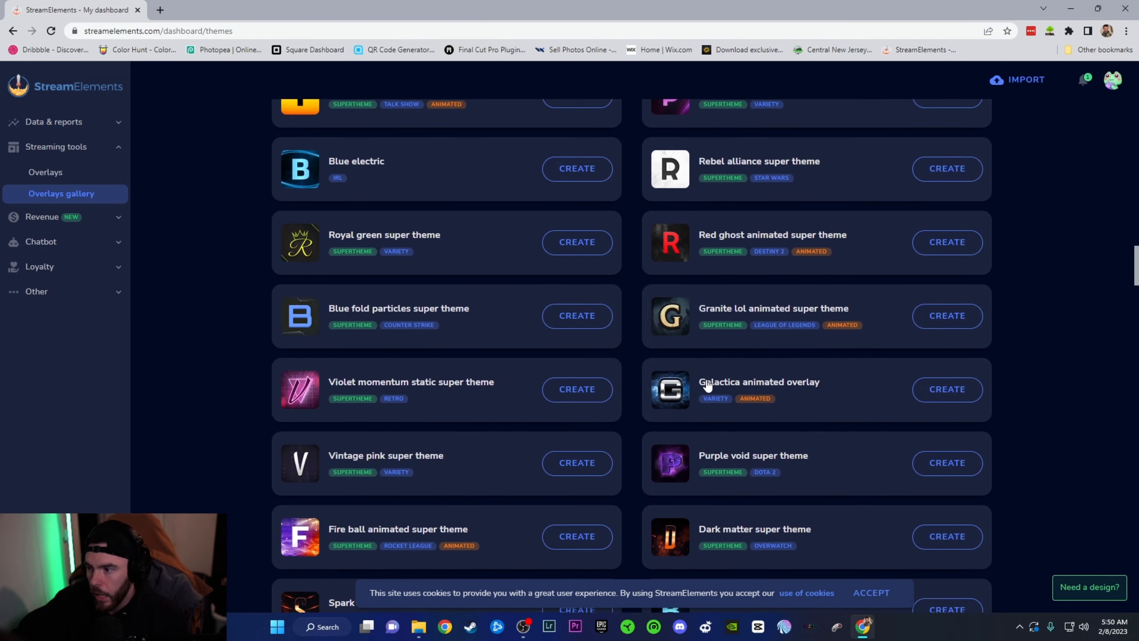
pyautogui.scroll(1, 707, 385)
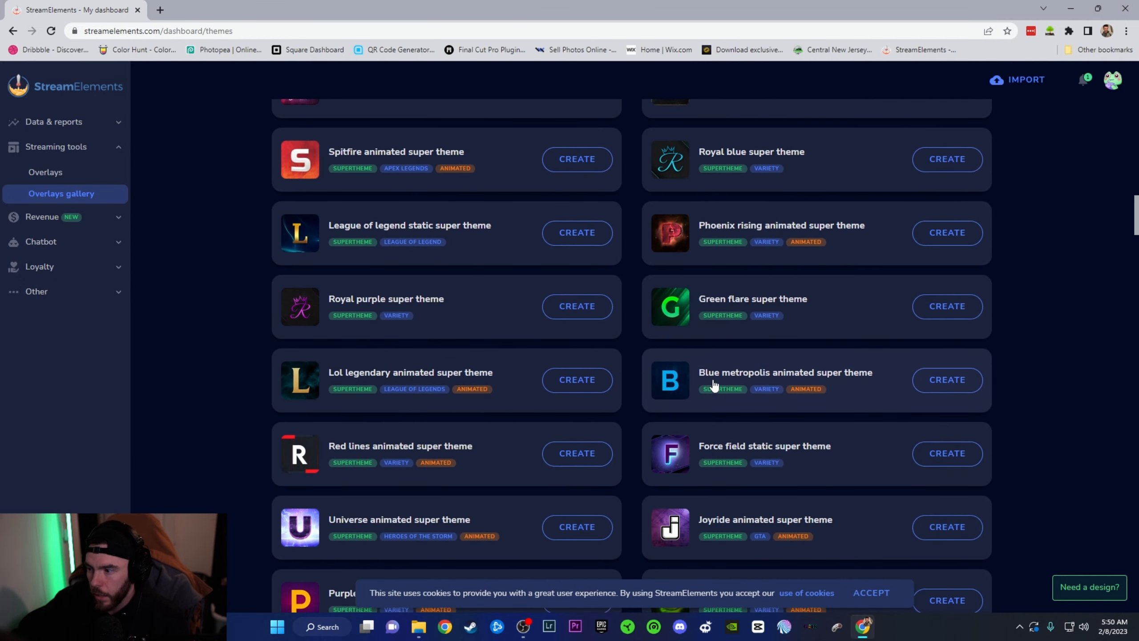
pyautogui.click(735, 300)
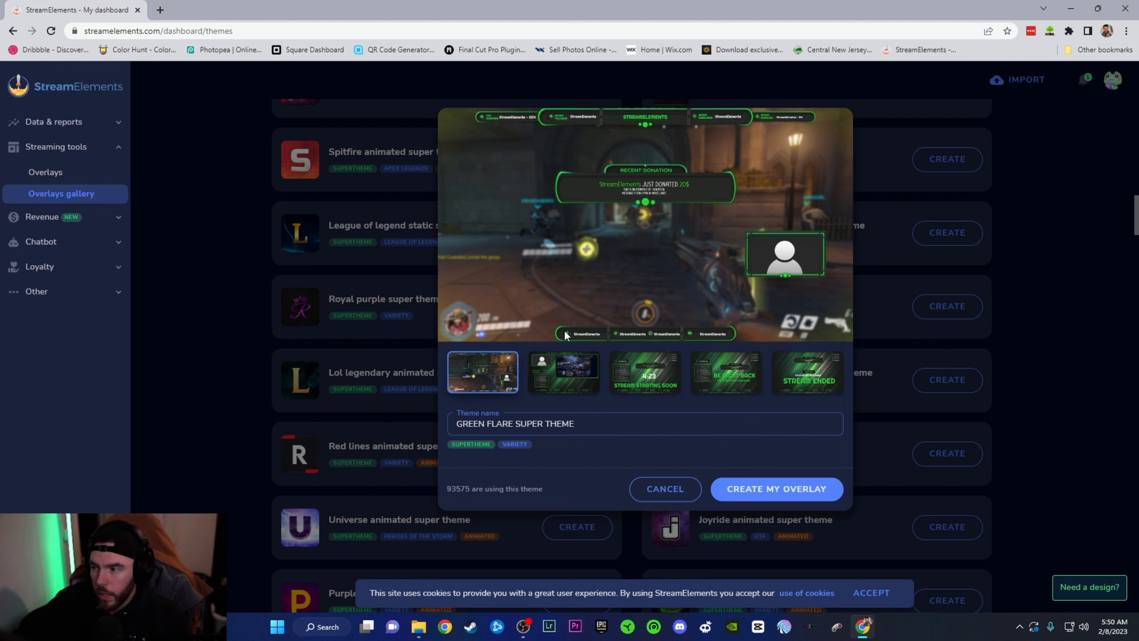
pyautogui.click(571, 383)
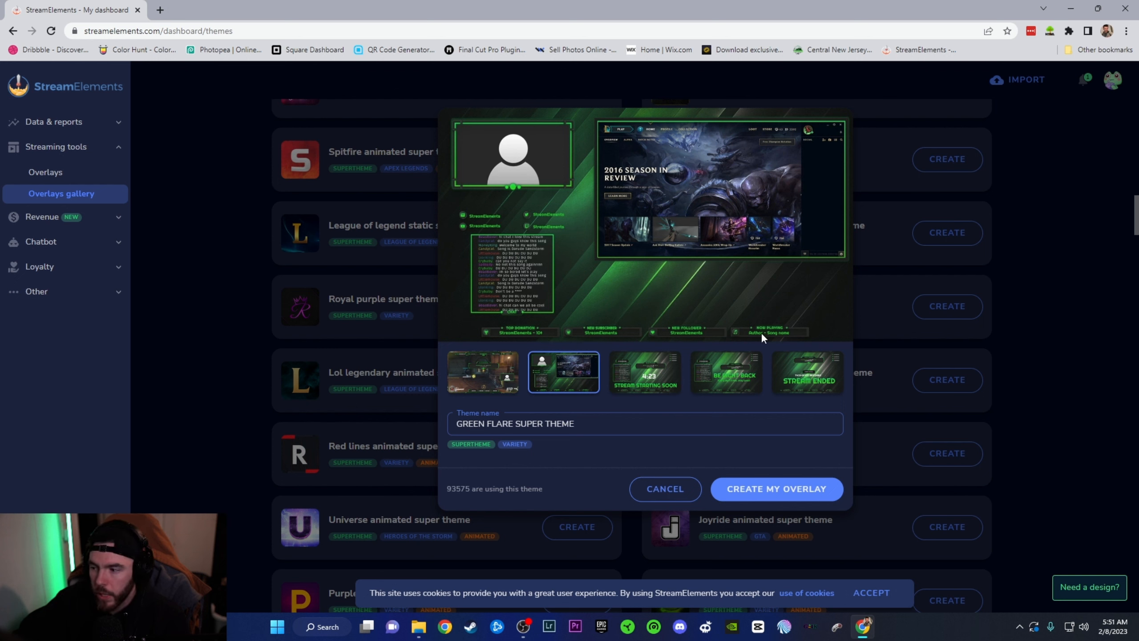
pyautogui.click(646, 382)
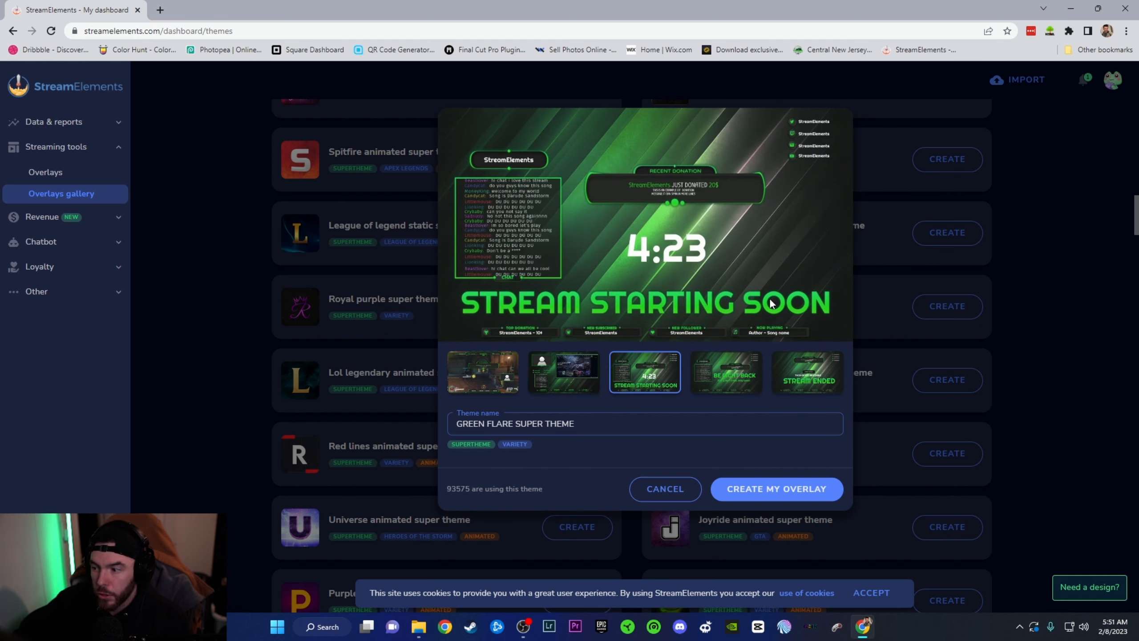
pyautogui.click(739, 385)
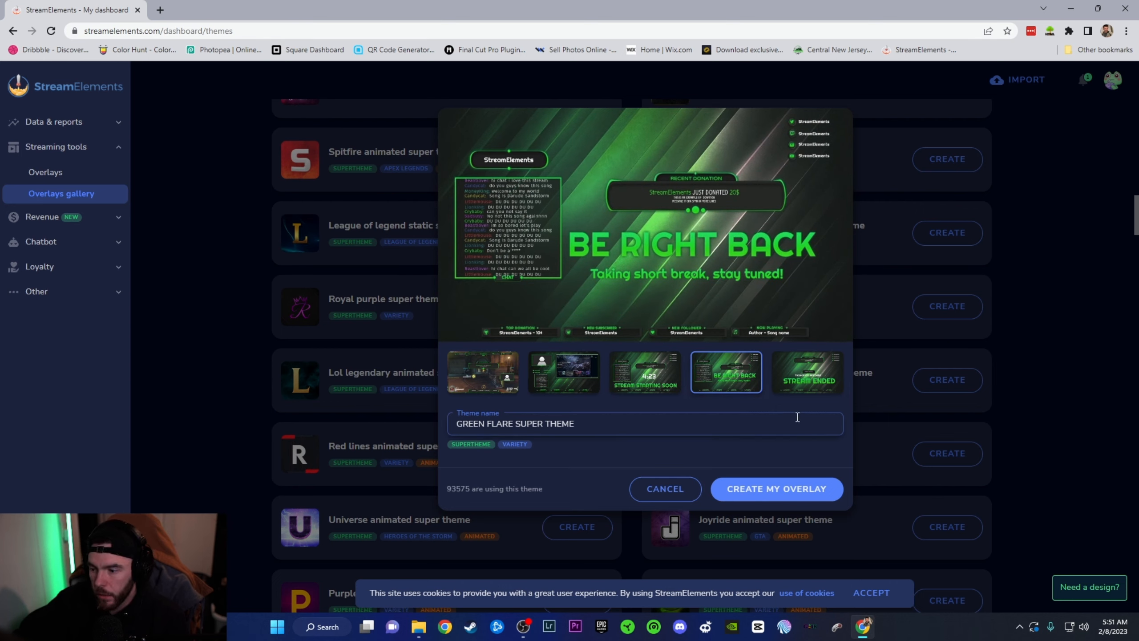
pyautogui.click(806, 377)
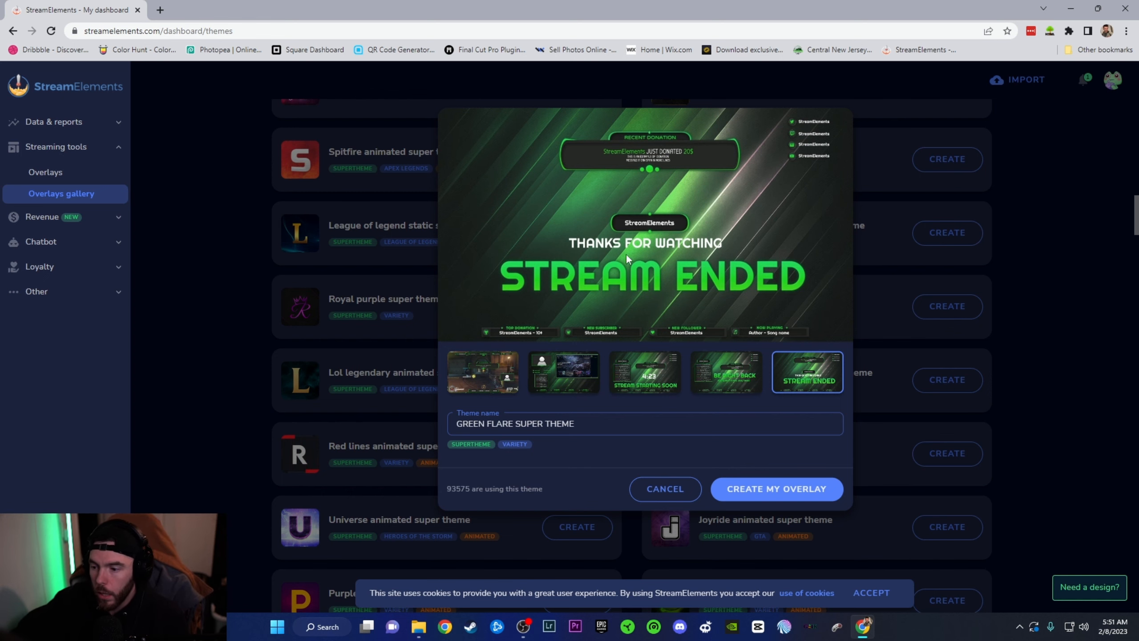
# Step: Create the overlay set from the Green flare super theme and review it in My Overlays
pyautogui.click(762, 494)
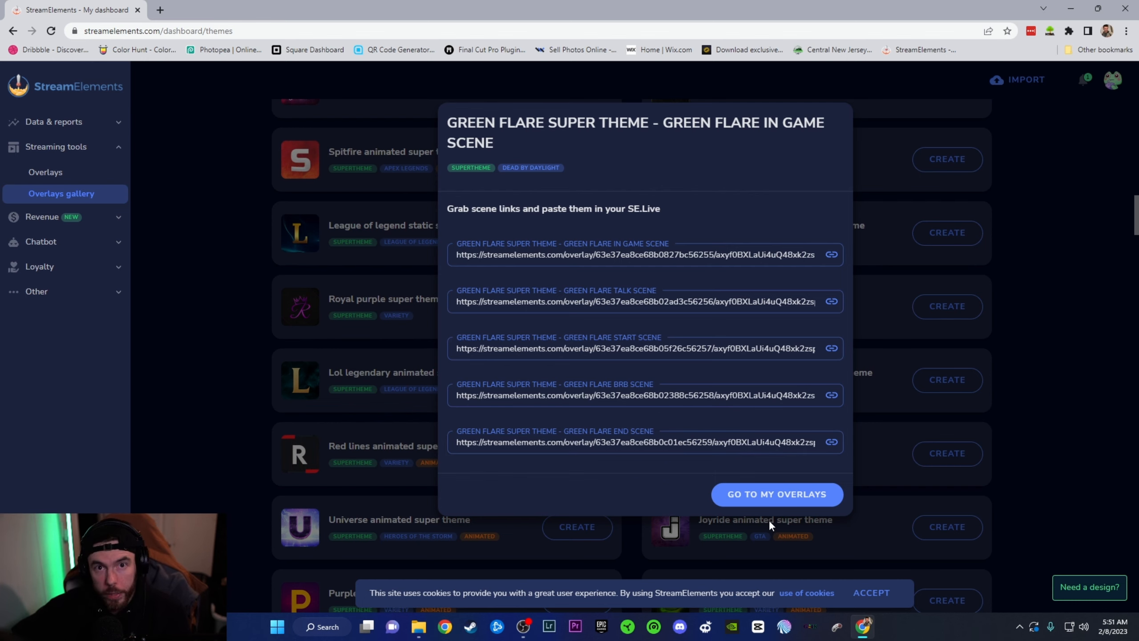
pyautogui.click(781, 495)
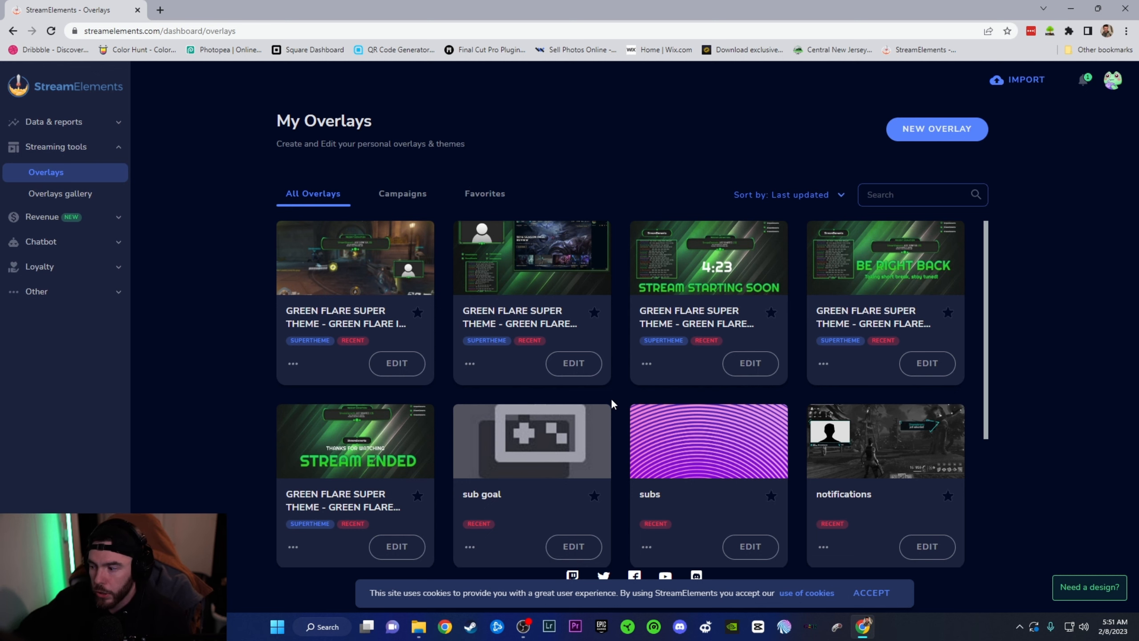
pyautogui.scroll(-5, 711, 474)
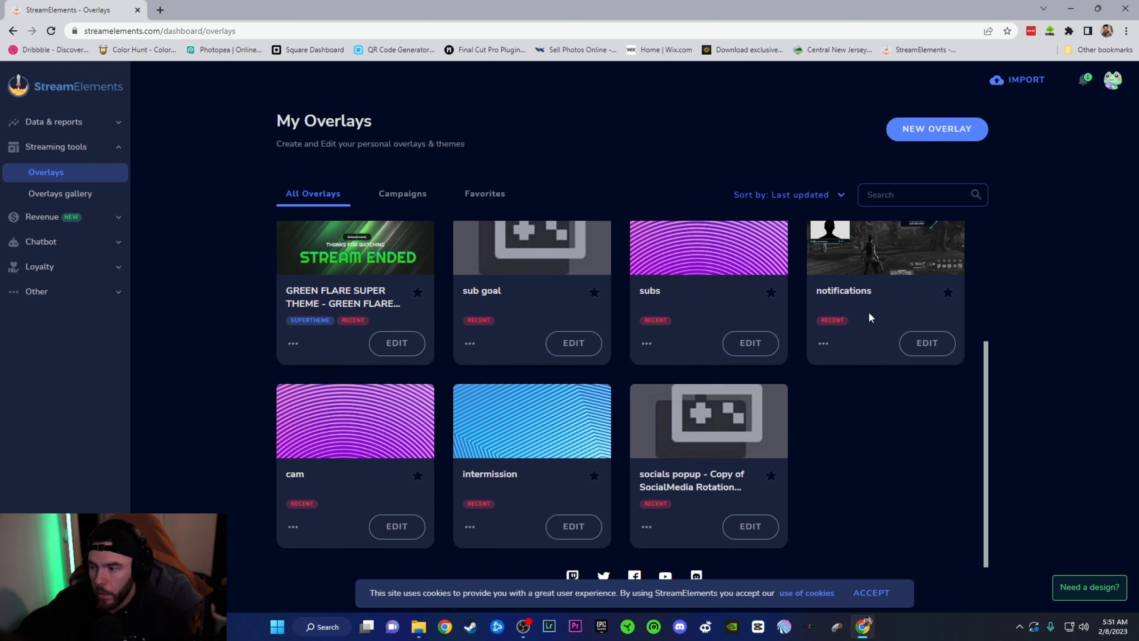
pyautogui.scroll(5, 699, 449)
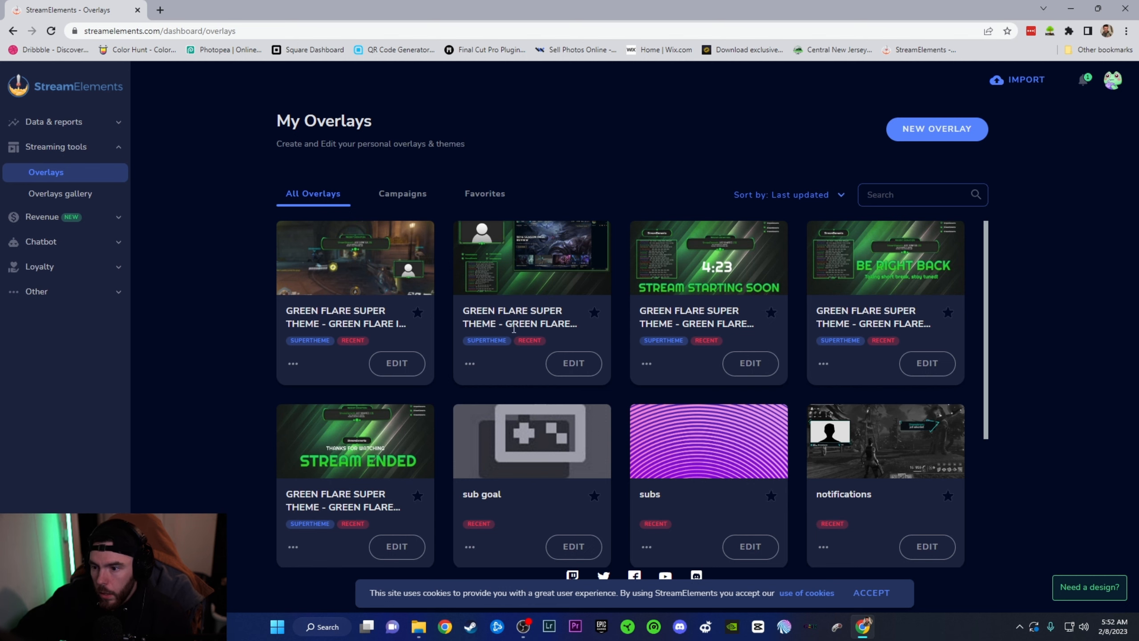
# Step: Open the Green Flare in-game scene for editing and move the floating canvas toolbar up, clear of the social media bar
pyautogui.click(396, 368)
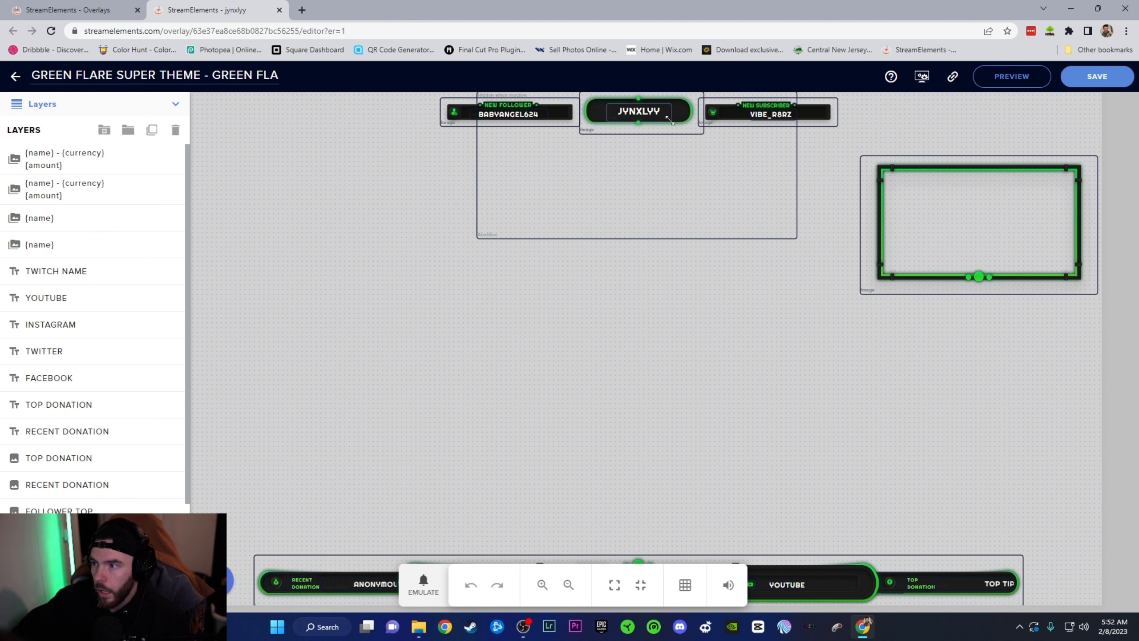
pyautogui.click(611, 119)
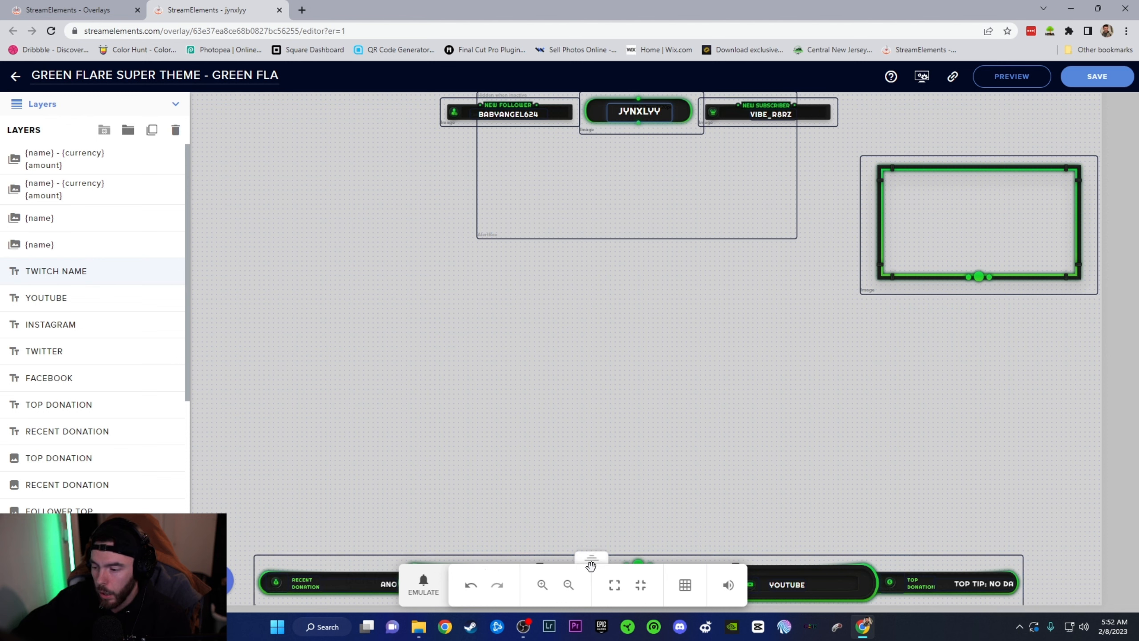
pyautogui.moveTo(590, 561); pyautogui.dragTo(619, 397)
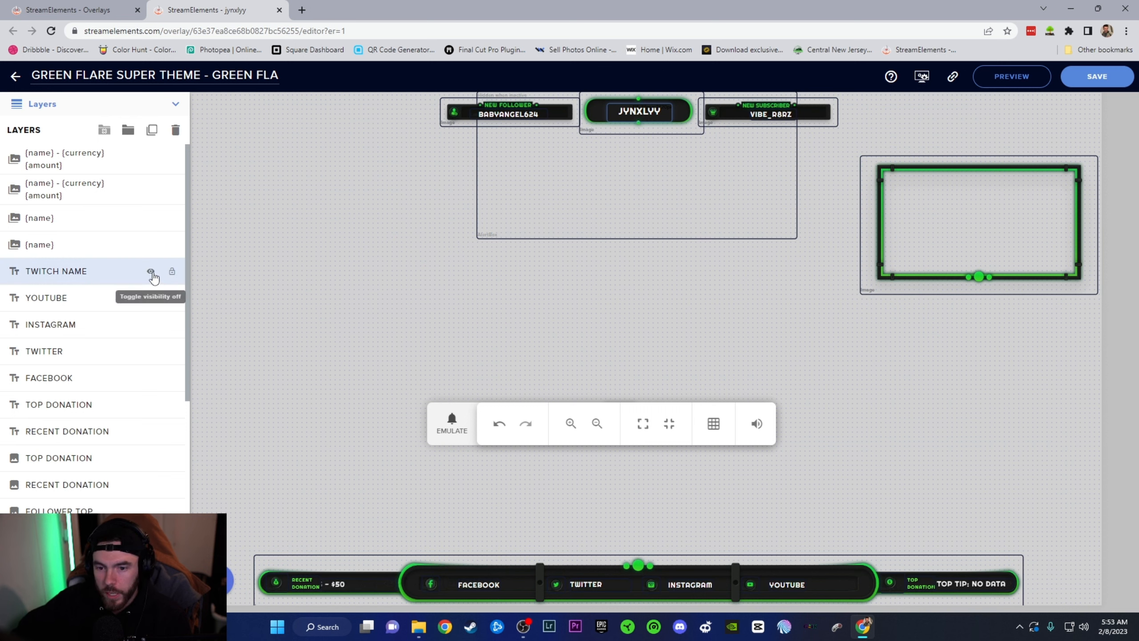
# Step: Hide the TWITCH NAME text layer and the NAME BAR image layer
pyautogui.click(152, 272)
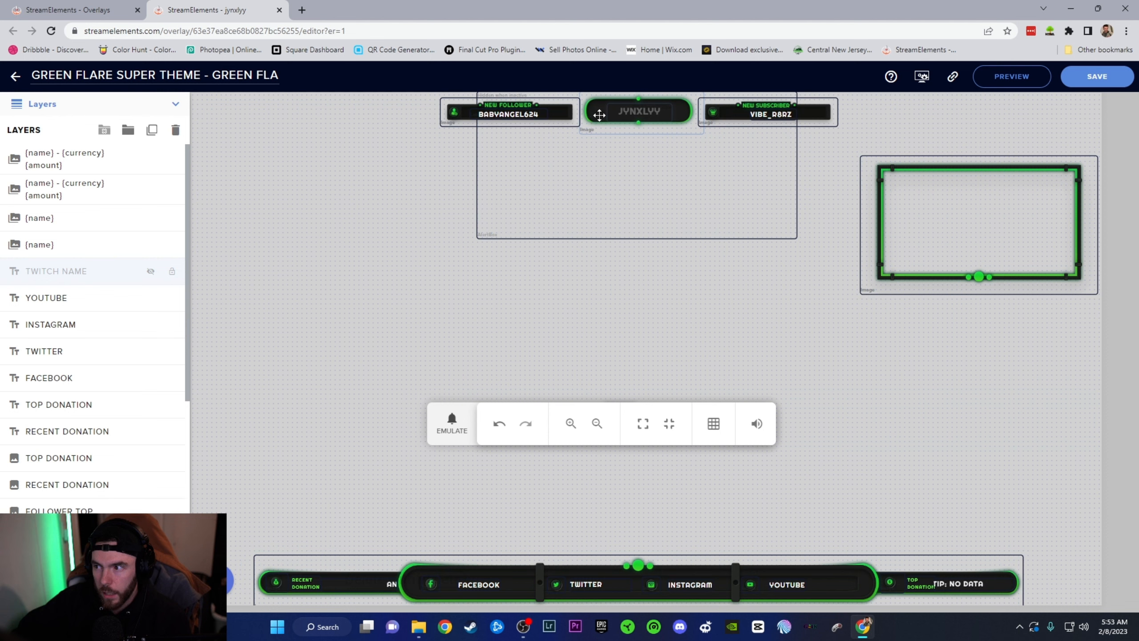
pyautogui.scroll(-4, 158, 282)
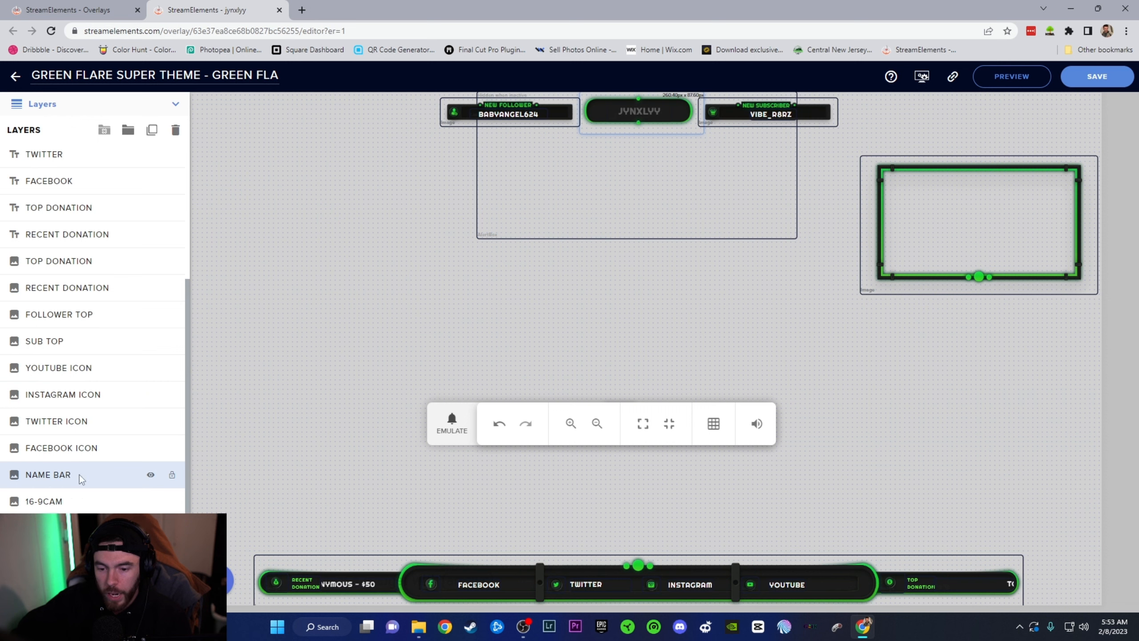
pyautogui.click(151, 476)
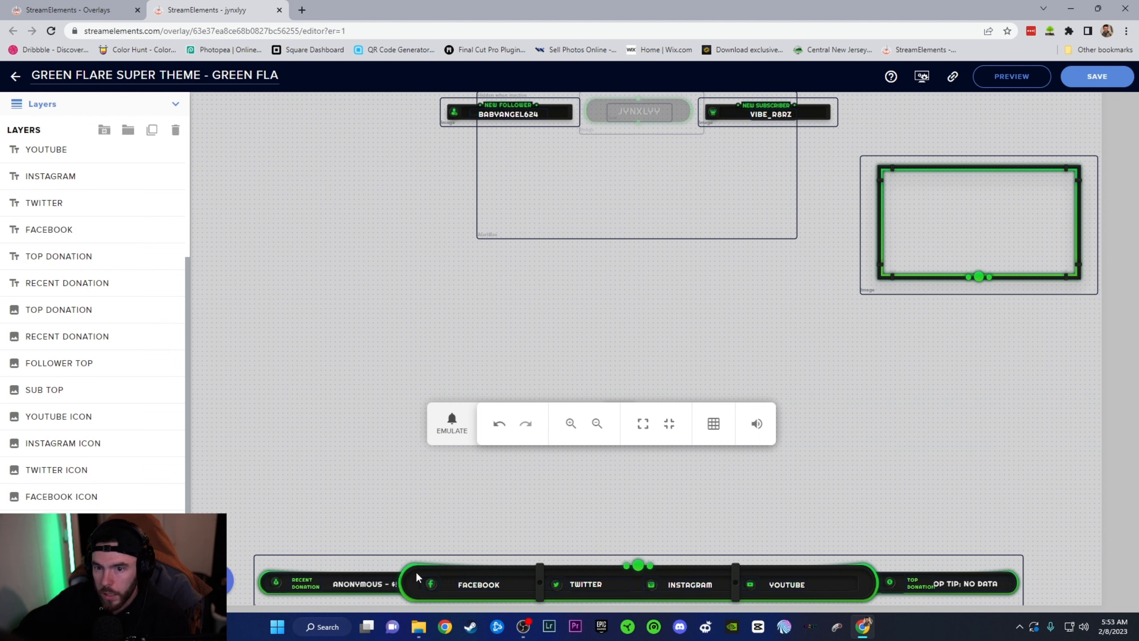
# Step: Hide the social media bar image layer and the RECENT DONATION image layer
pyautogui.click(292, 565)
pyautogui.scroll(-1, 109, 312)
pyautogui.scroll(-1, 107, 311)
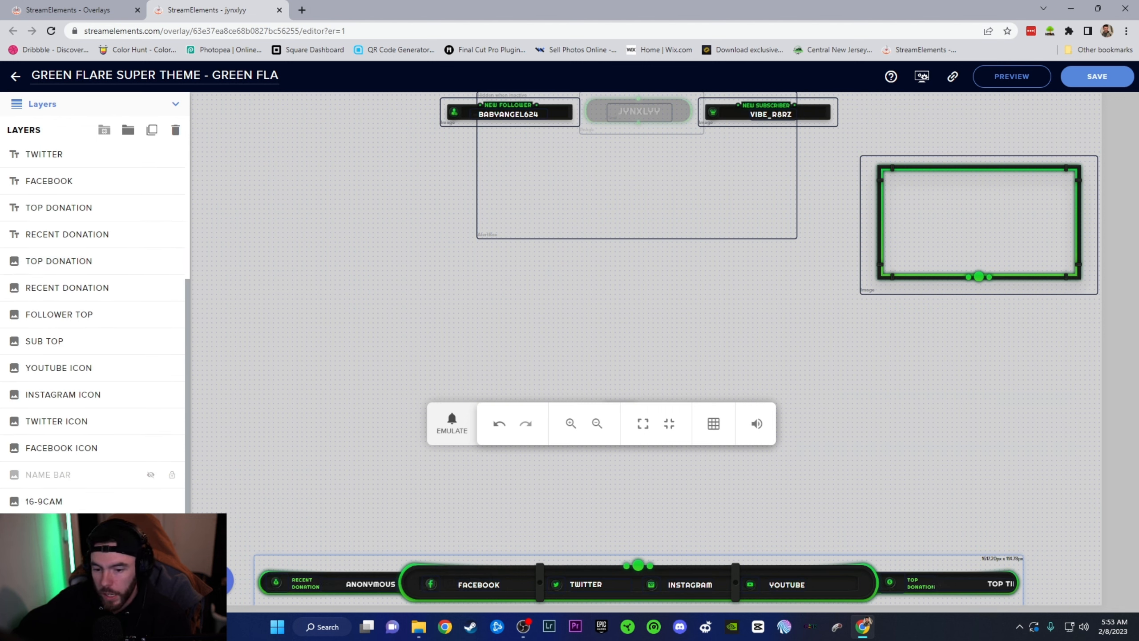
pyautogui.click(151, 528)
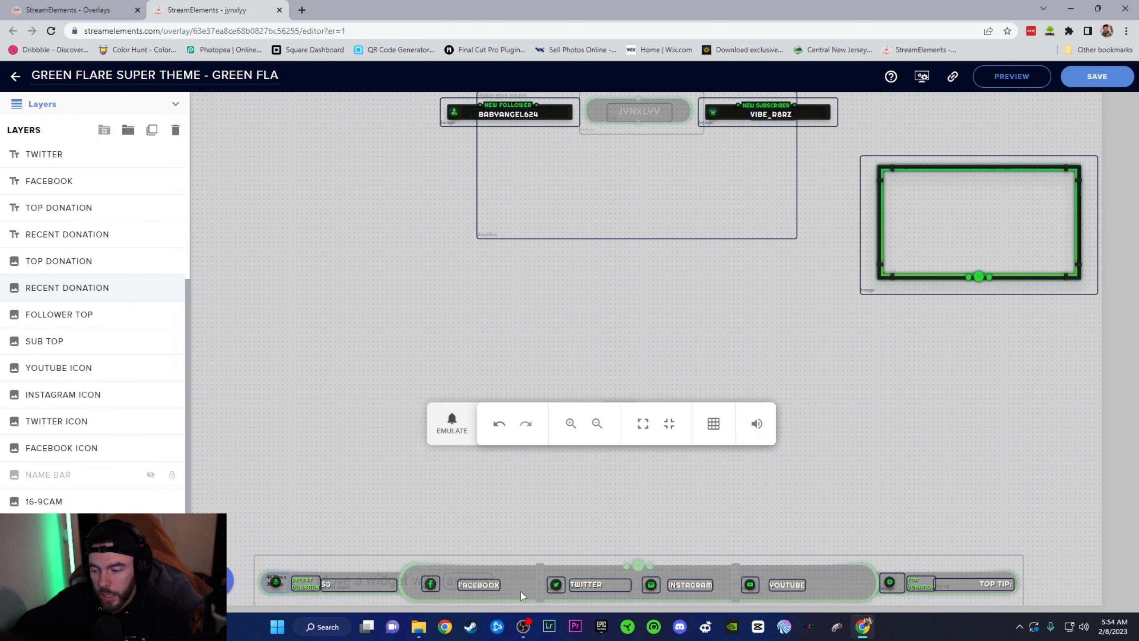
pyautogui.click(150, 287)
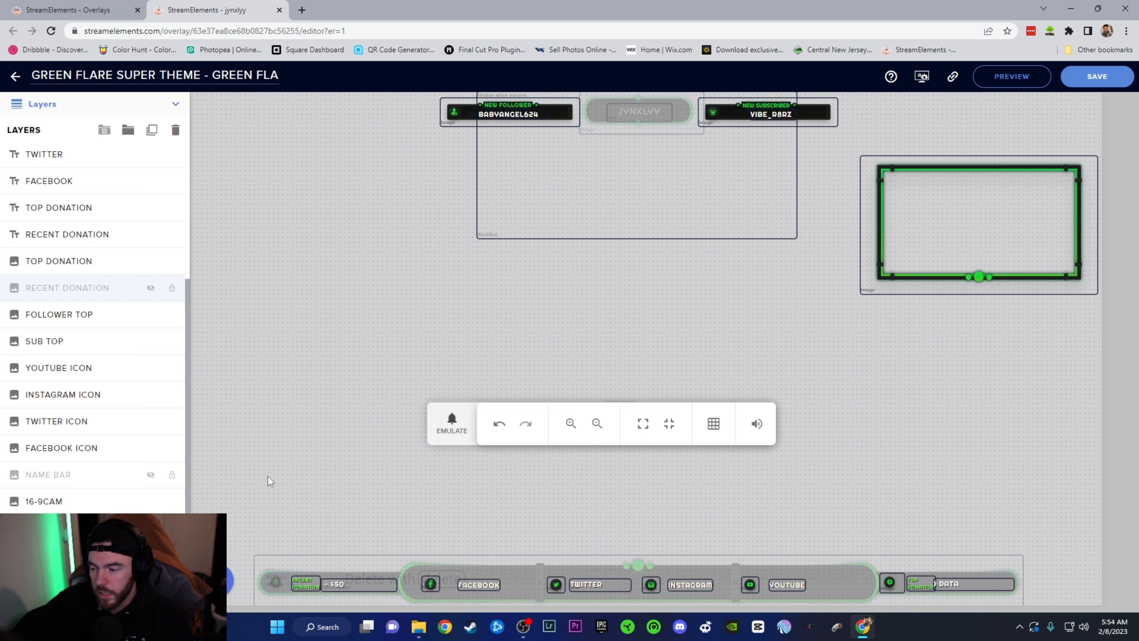
pyautogui.moveTo(268, 477); pyautogui.dragTo(961, 574)
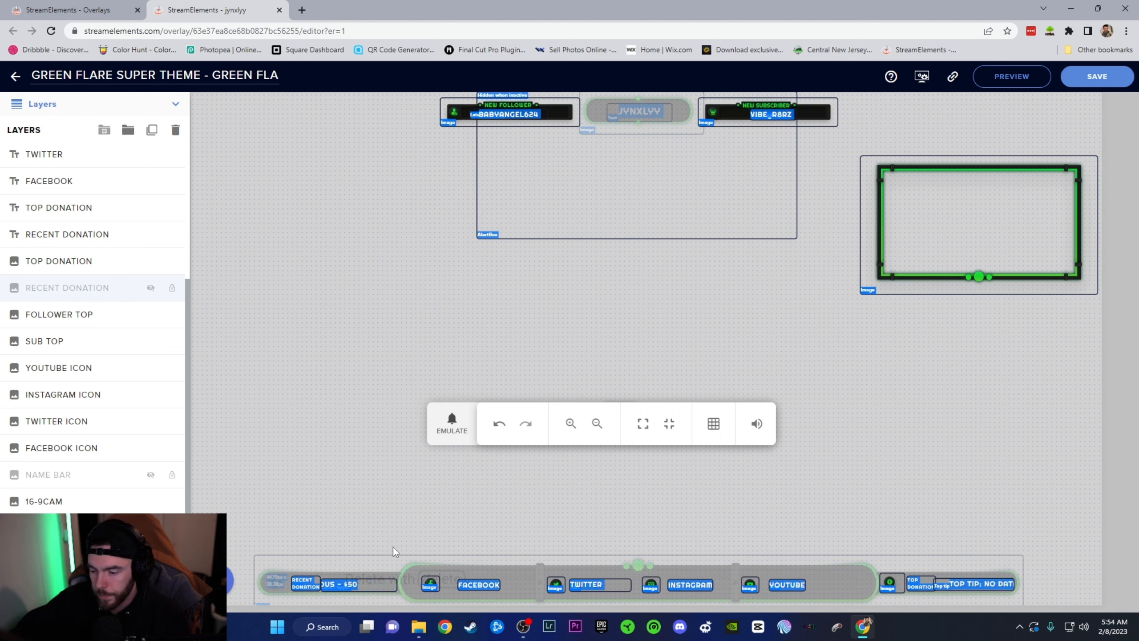
pyautogui.click(412, 516)
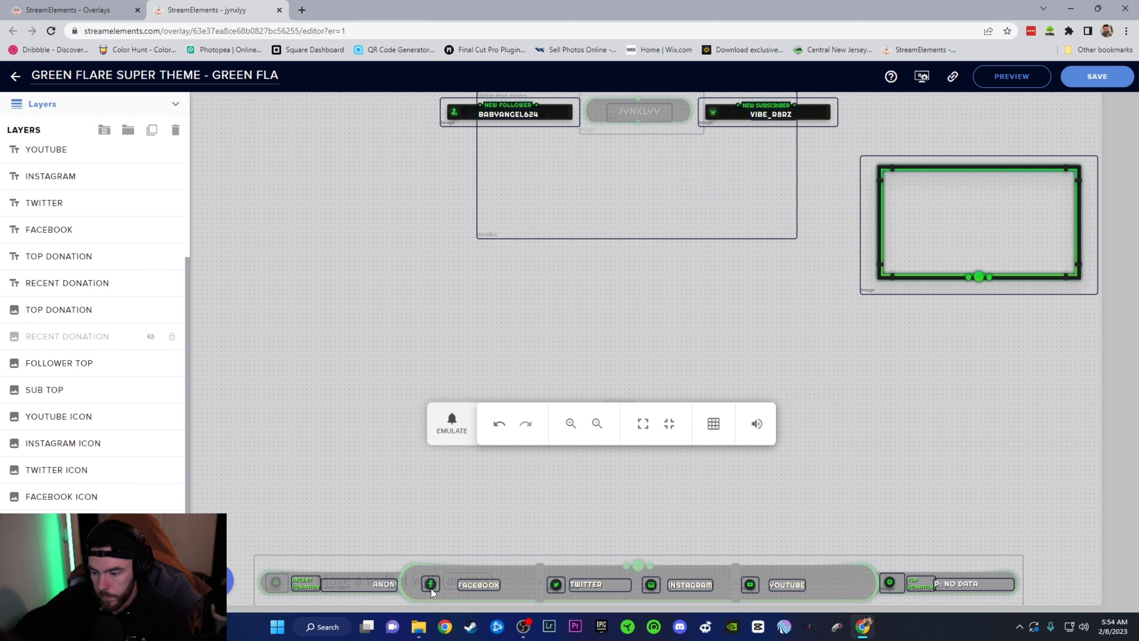
# Step: Hide the YOUTUBE, INSTAGRAM, TWITTER and FACEBOOK text layers
pyautogui.scroll(3, 126, 440)
pyautogui.click(151, 269)
pyautogui.click(151, 295)
pyautogui.click(150, 321)
pyautogui.click(151, 349)
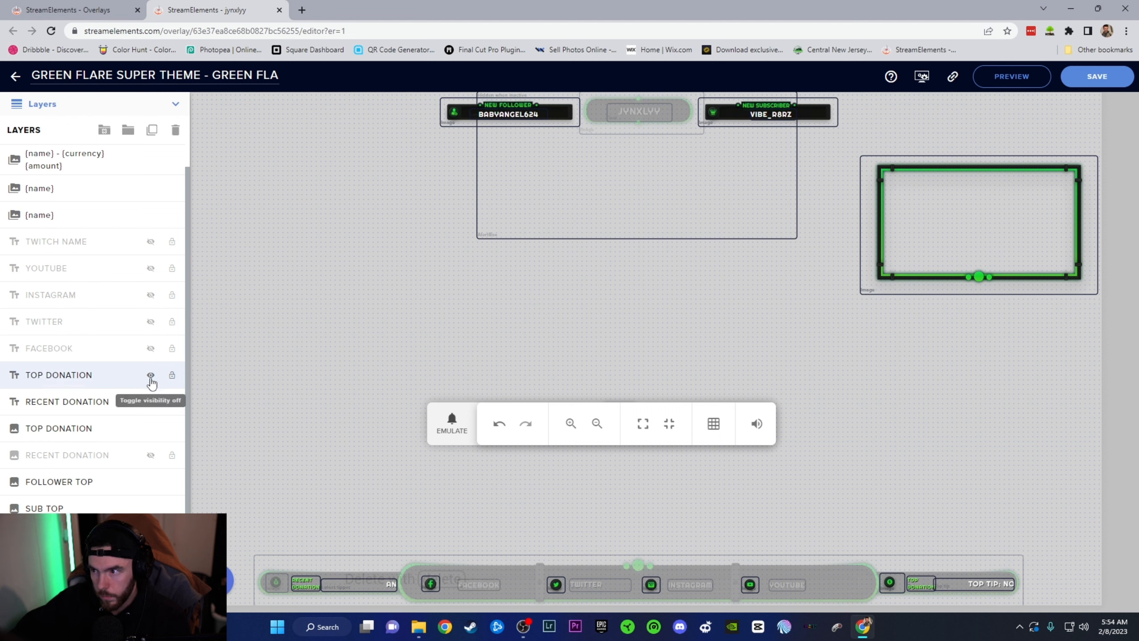
# Step: Hide the TOP DONATION and RECENT DONATION text layers and the TOP DONATION image layer
pyautogui.click(151, 377)
pyautogui.click(151, 402)
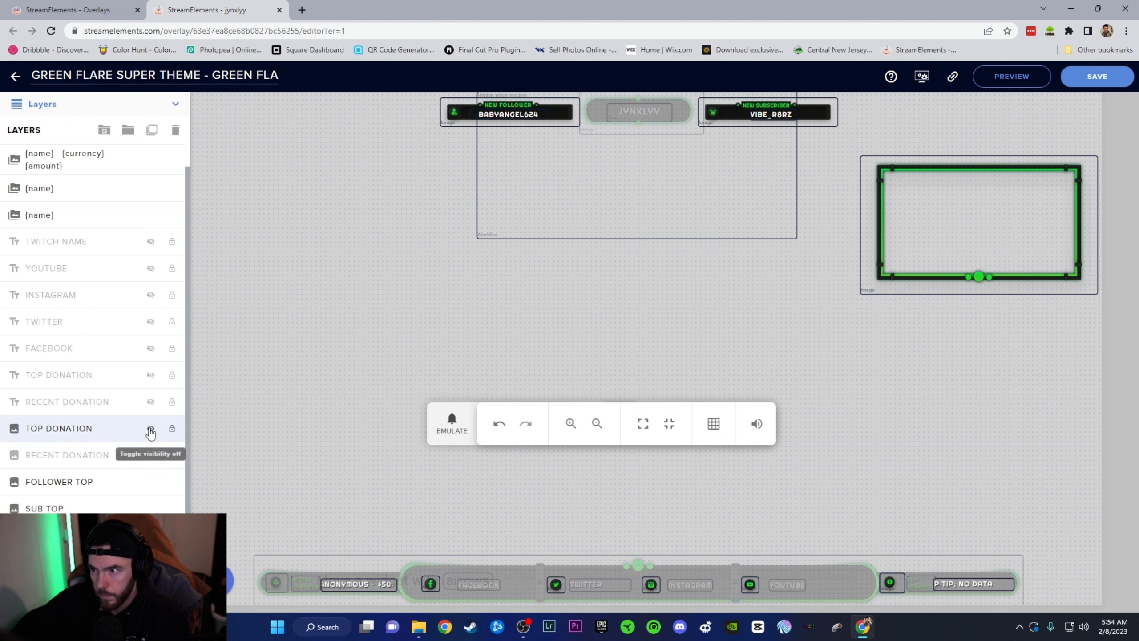
pyautogui.click(150, 429)
# Step: Hide the YOUTUBE ICON, INSTAGRAM ICON, TWITTER ICON and FACEBOOK ICON image layers
pyautogui.scroll(-1, 148, 431)
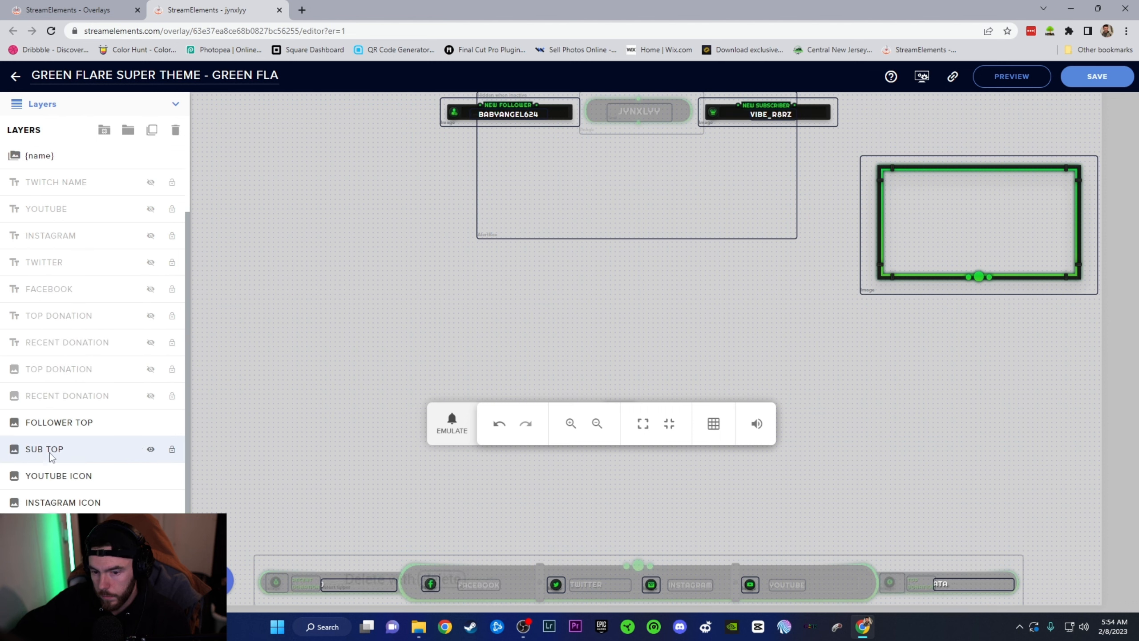
pyautogui.click(151, 476)
pyautogui.click(151, 502)
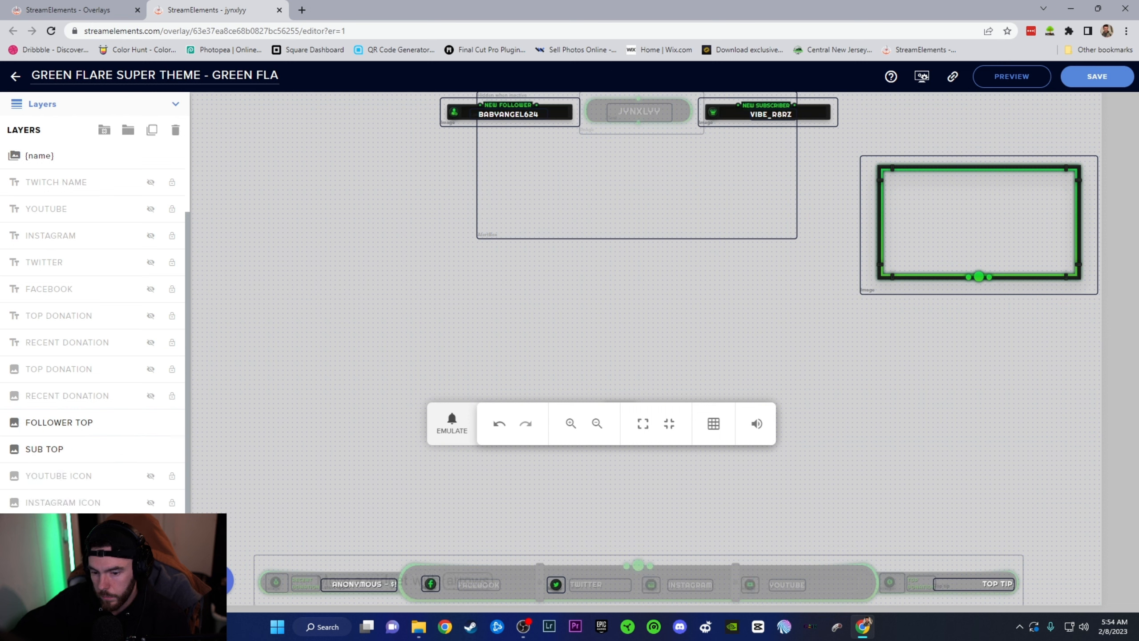
pyautogui.click(150, 530)
pyautogui.click(151, 556)
pyautogui.scroll(-1, 150, 499)
# Step: Hide both {name} - {currency}{amount} donation label layers
pyautogui.scroll(3, 108, 481)
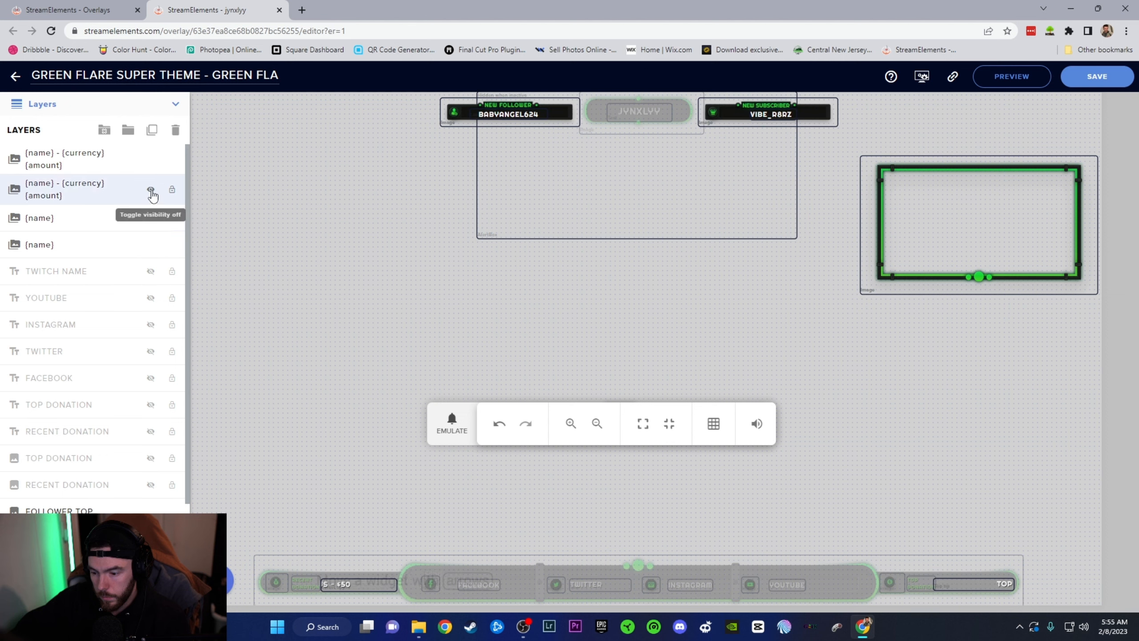
pyautogui.click(151, 189)
pyautogui.click(151, 159)
# Step: Move the webcam frame to the canvas's left edge, shrink it to about 389 px wide, and move the floating toolbar down out of the way
pyautogui.moveTo(982, 216); pyautogui.dragTo(315, 298)
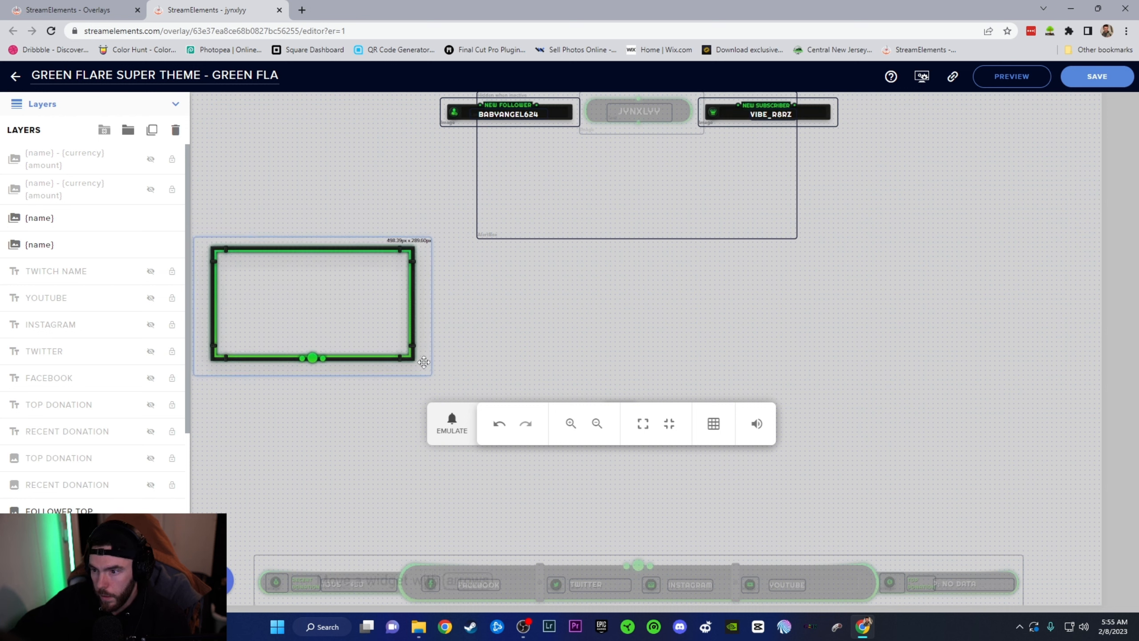
pyautogui.moveTo(424, 369); pyautogui.dragTo(395, 355)
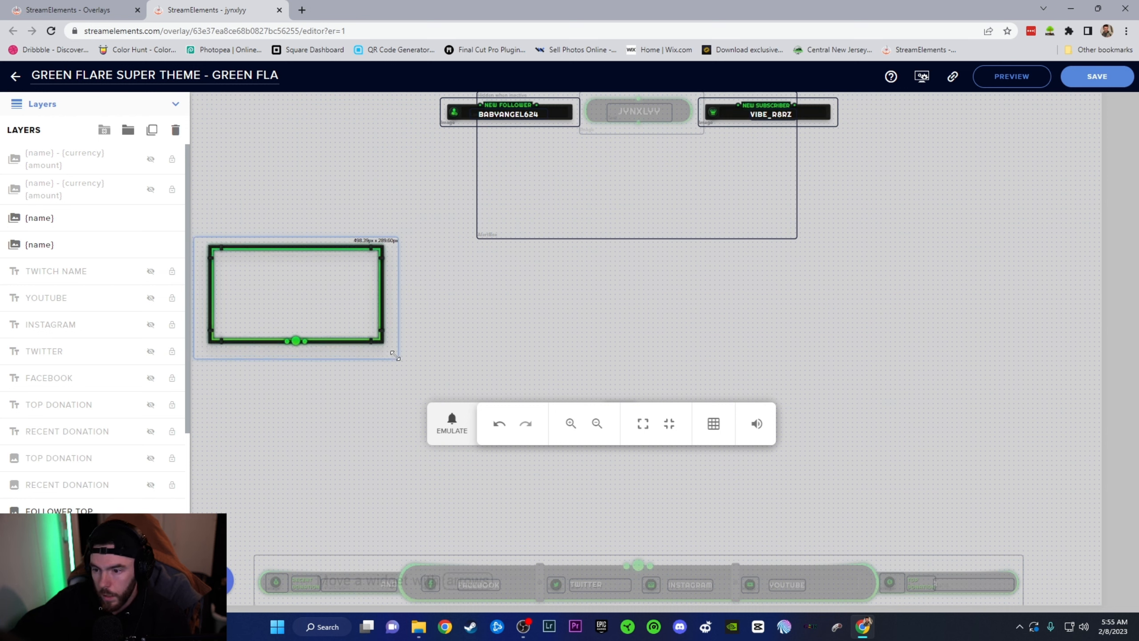
pyautogui.moveTo(398, 361)
pyautogui.mouseDown()
pyautogui.moveTo(372, 340)
pyautogui.moveTo(382, 349)
pyautogui.mouseUp()
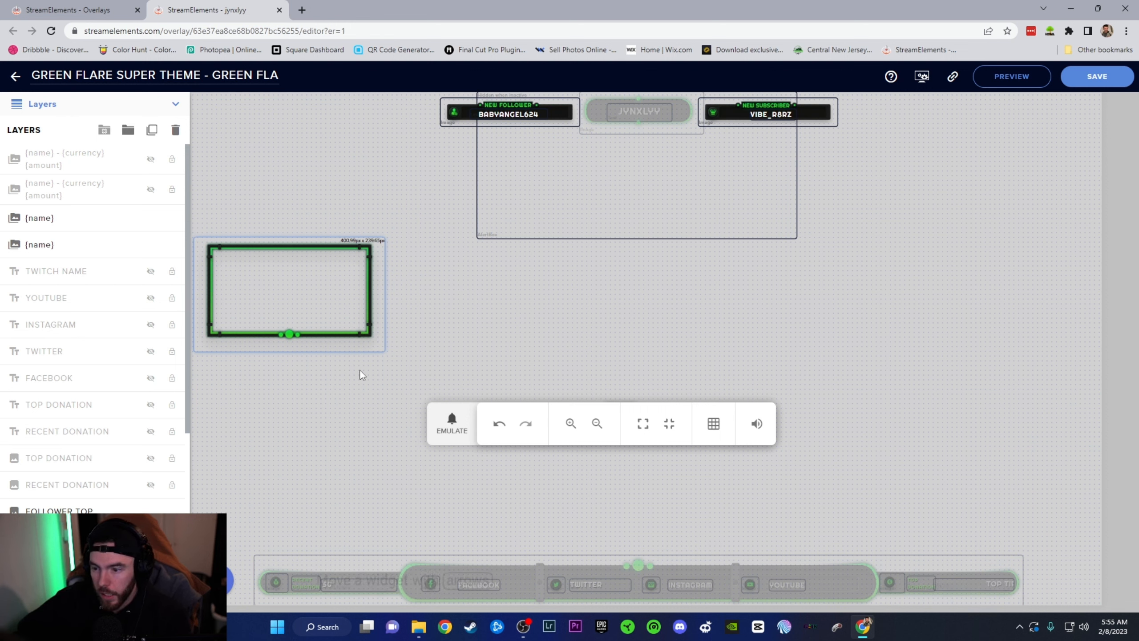
pyautogui.moveTo(381, 350); pyautogui.dragTo(484, 422)
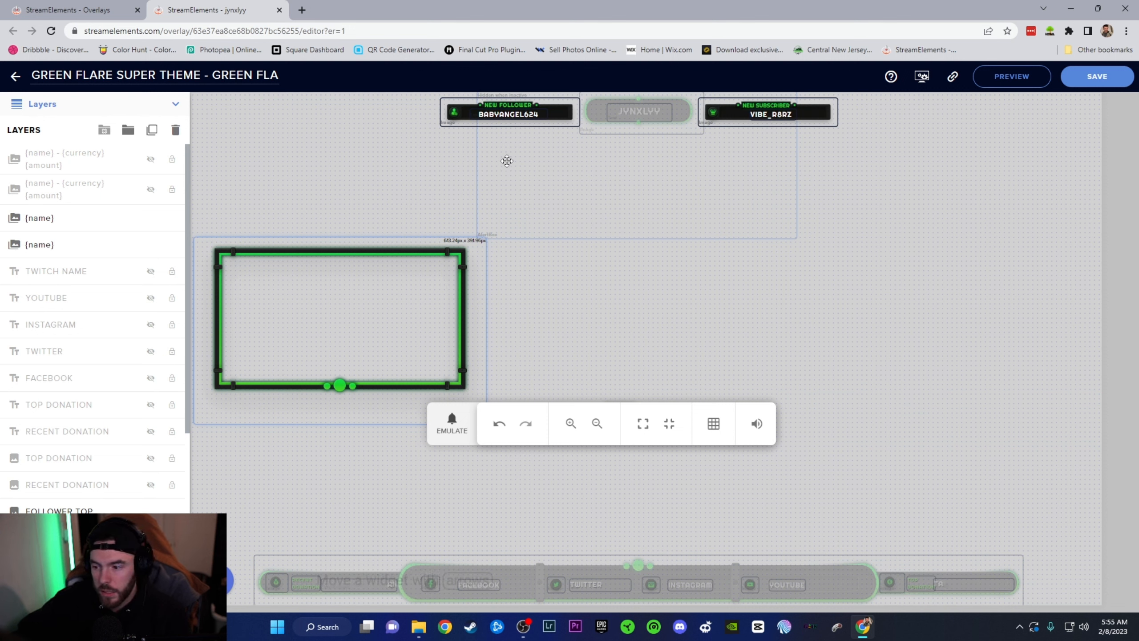
pyautogui.moveTo(619, 396); pyautogui.dragTo(626, 496)
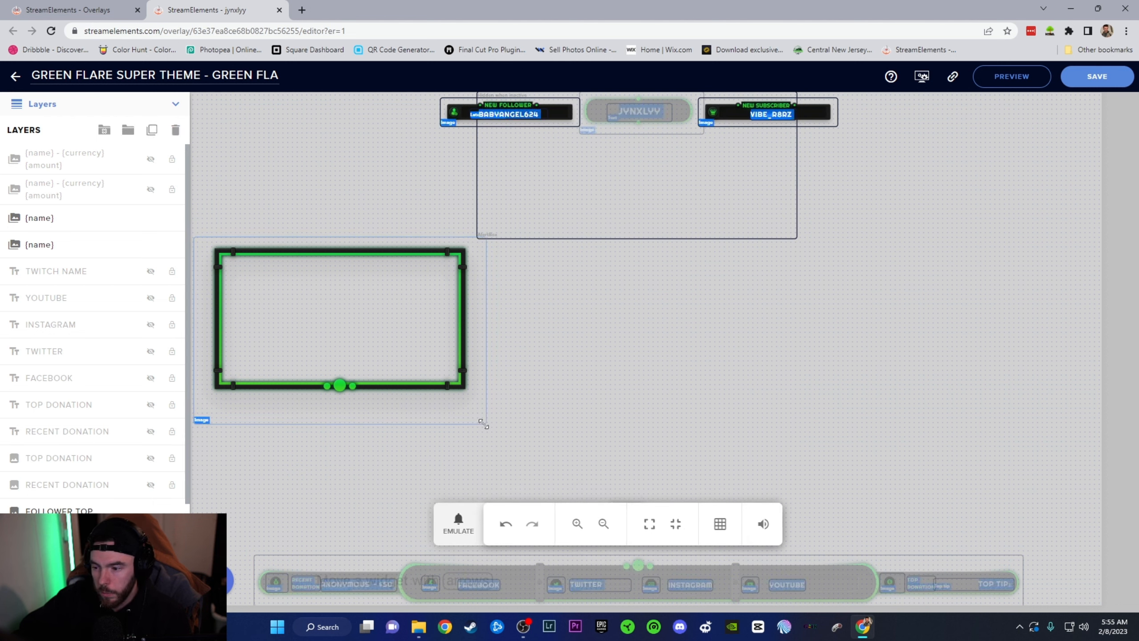
pyautogui.moveTo(485, 423); pyautogui.dragTo(377, 346)
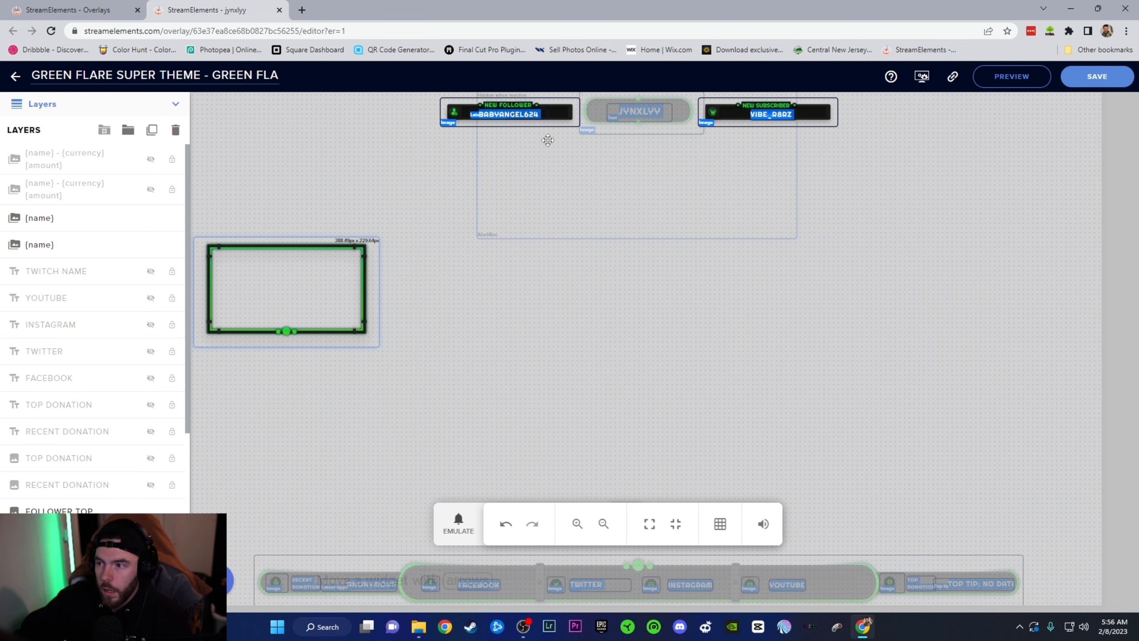
# Step: Stack the New Follower and New Subscriber bars directly beneath the webcam frame
pyautogui.moveTo(445, 112); pyautogui.dragTo(208, 368)
pyautogui.moveTo(716, 115); pyautogui.dragTo(226, 406)
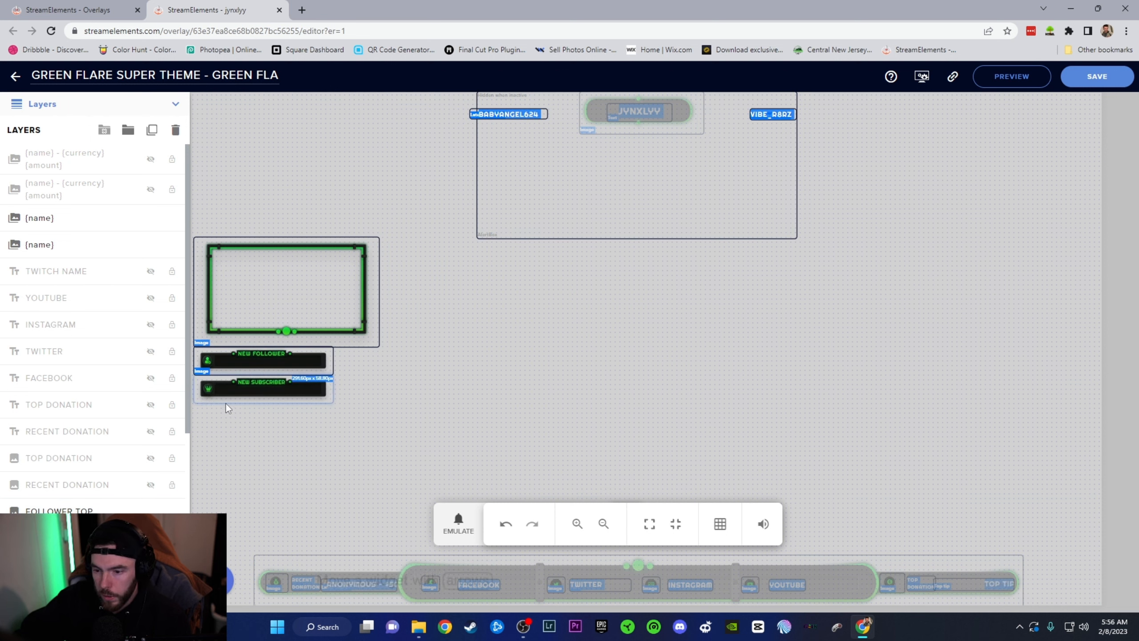
pyautogui.click(375, 379)
# Step: Move the latest follower's name label onto the New Follower bar and nudge it up into place
pyautogui.moveTo(516, 116); pyautogui.dragTo(273, 365)
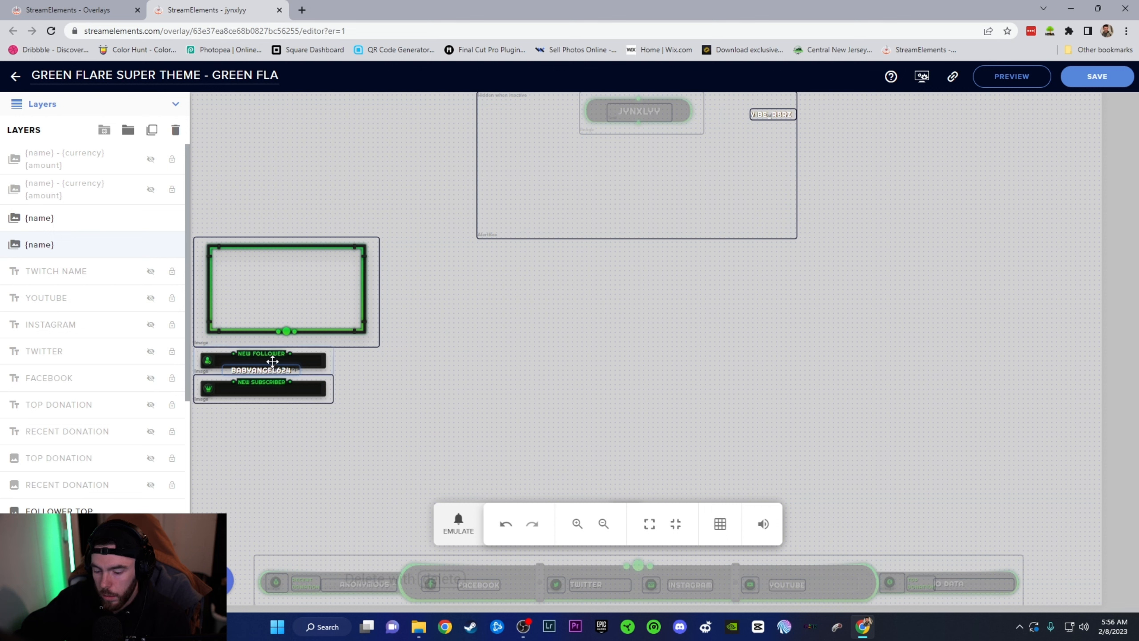
pyautogui.press('Up')
pyautogui.press('Up')
pyautogui.press('Up')
pyautogui.press('Up')
pyautogui.press('Up')
pyautogui.press('Up')
pyautogui.press('Up')
pyautogui.press('Up')
pyautogui.press('Up')
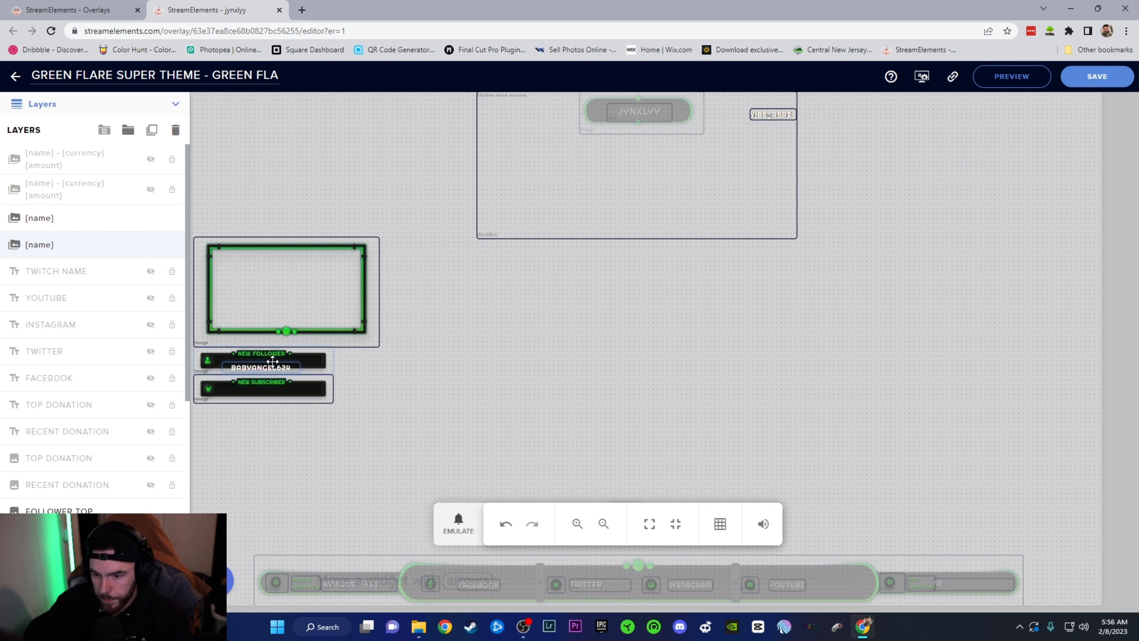
pyautogui.press('Up')
pyautogui.press('Up')
pyautogui.press('Up')
pyautogui.press('Up')
pyautogui.press('Up')
pyautogui.press('Up')
pyautogui.press('Up')
pyautogui.press('Up')
pyautogui.press('Up')
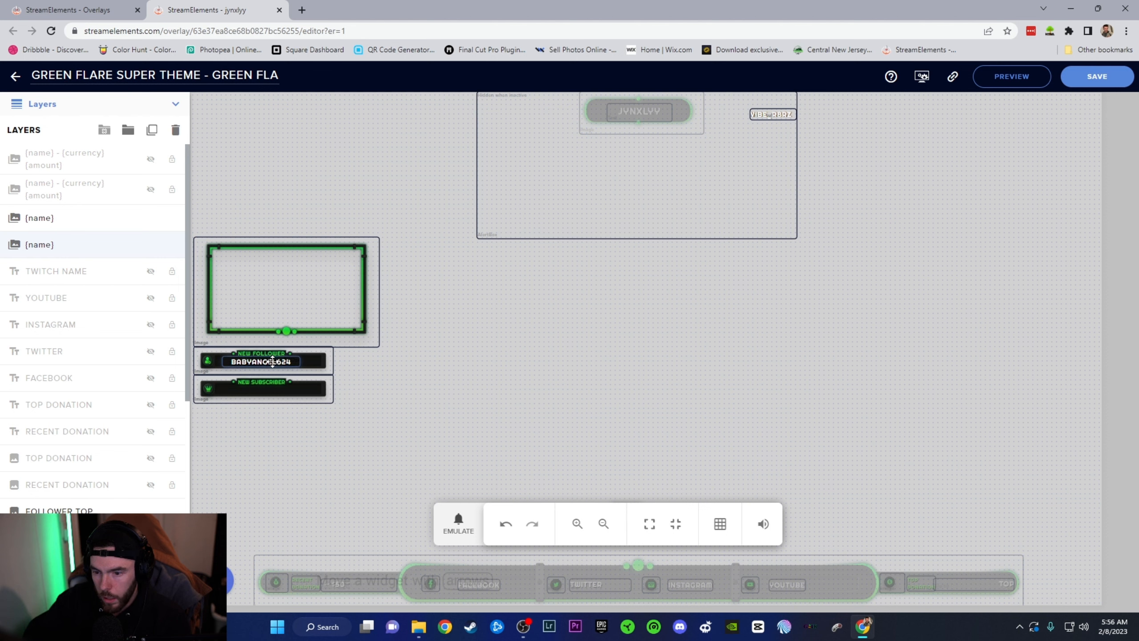
# Step: Move the latest subscriber's name label onto the New Subscriber bar and nudge it up and right until centred
pyautogui.moveTo(771, 114); pyautogui.dragTo(259, 394)
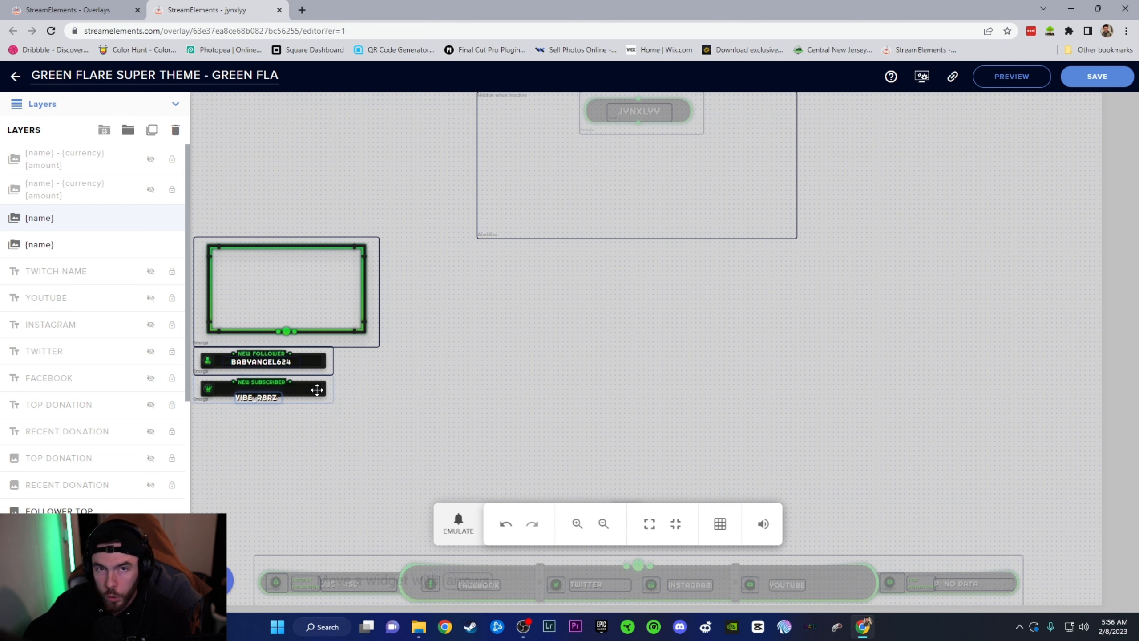
pyautogui.press('Up')
pyautogui.press('Up')
pyautogui.press('Up')
pyautogui.press('Up')
pyautogui.press('Up')
pyautogui.press('Up')
pyautogui.press('Up')
pyautogui.press('Up')
pyautogui.press('Up')
pyautogui.press('Up')
pyautogui.press('Up')
pyautogui.press('Up')
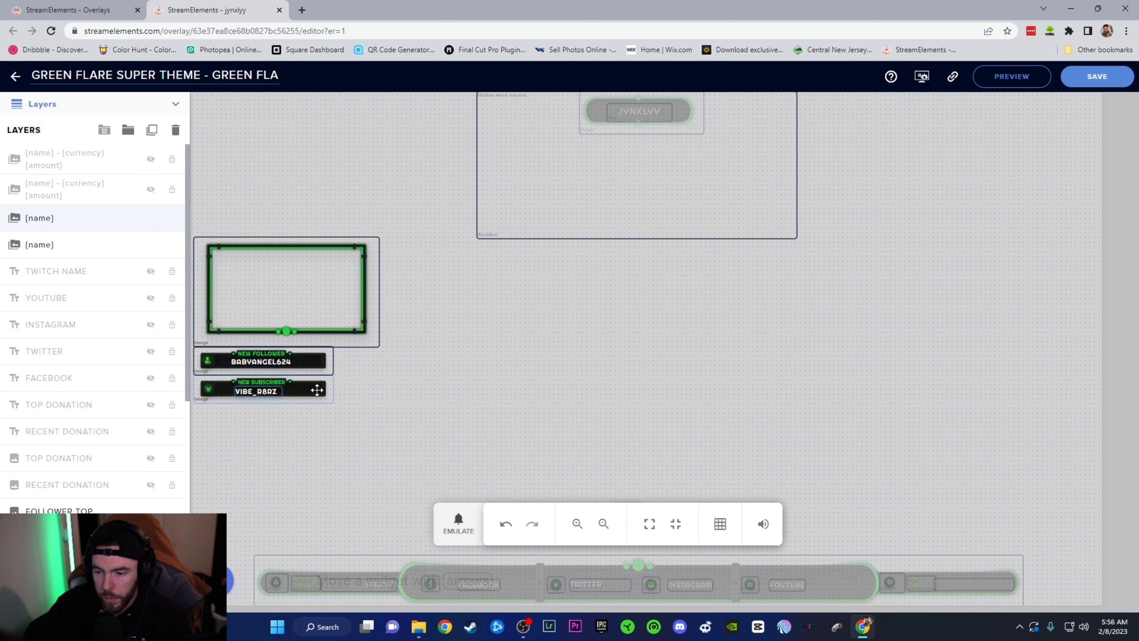
pyautogui.press('Right')
pyautogui.press('Right')
pyautogui.press('Right')
pyautogui.press('Right')
pyautogui.press('Right')
pyautogui.press('Up')
pyautogui.press('Up')
pyautogui.press('Up')
pyautogui.press('Up')
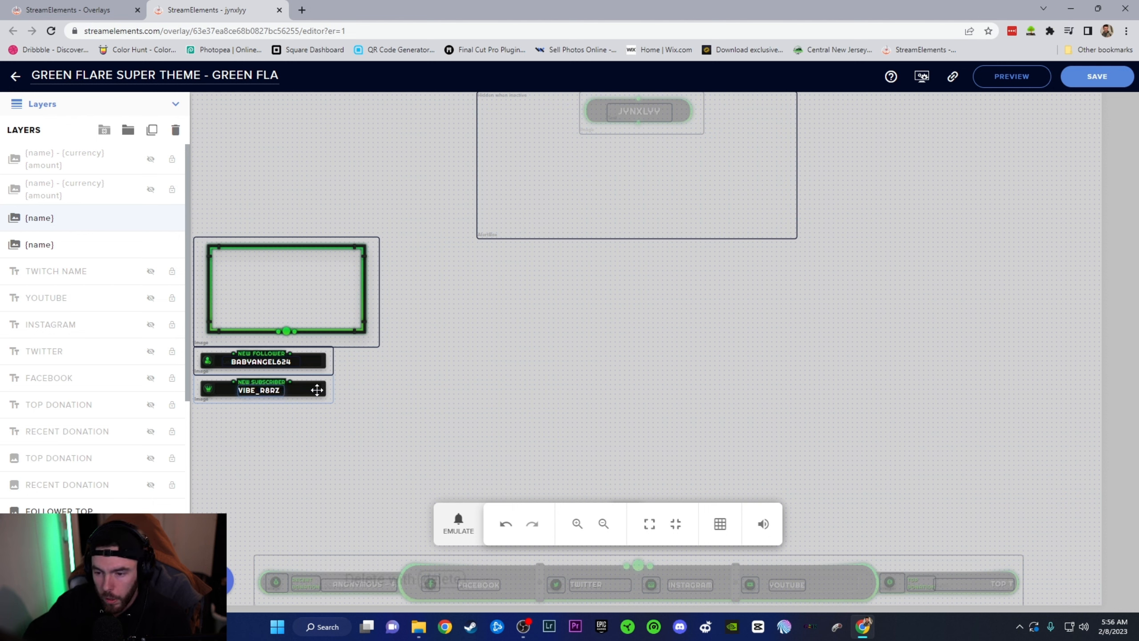
pyautogui.press('Down')
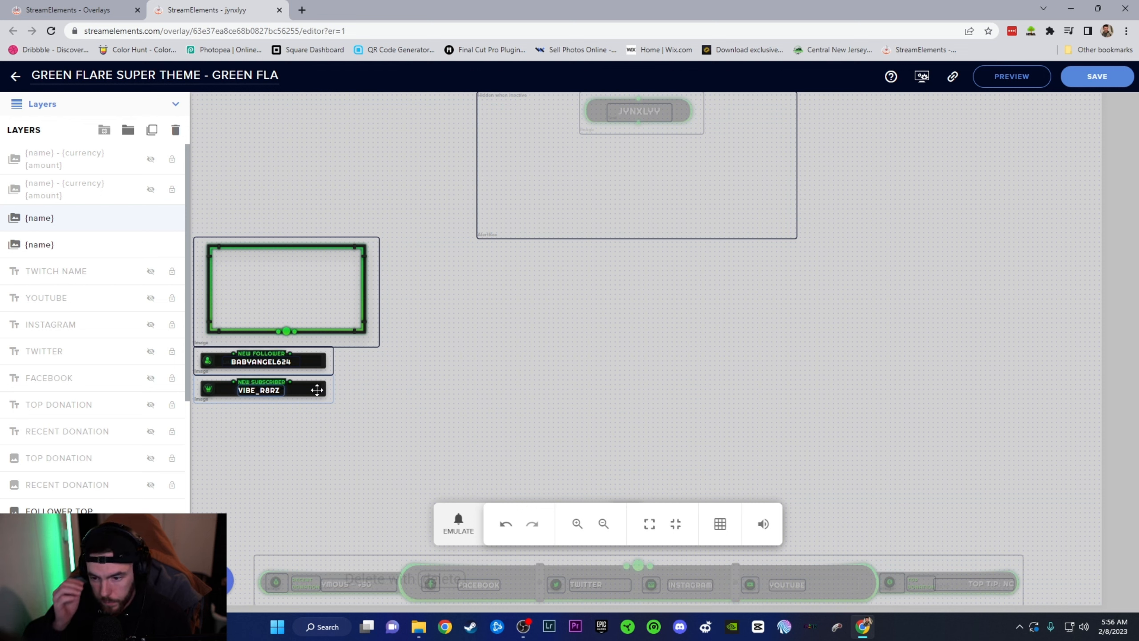
pyautogui.click(500, 353)
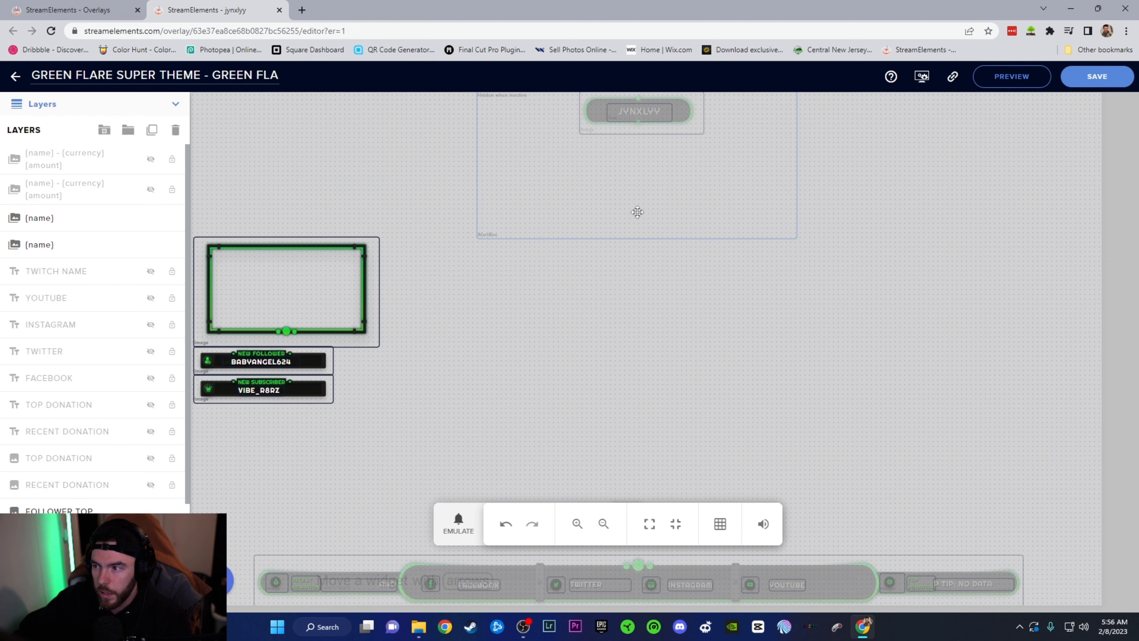
# Step: Move the alert box down just below the hidden name bar and test it by emulating a follower event and a subscriber event
pyautogui.moveTo(638, 208); pyautogui.dragTo(637, 266)
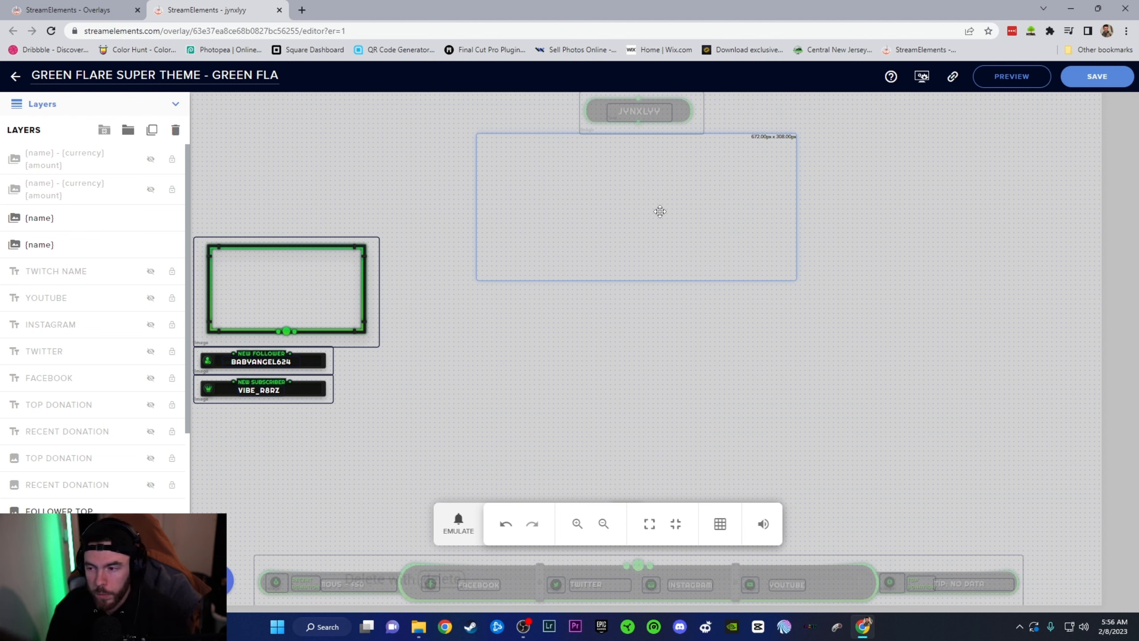
pyautogui.click(458, 523)
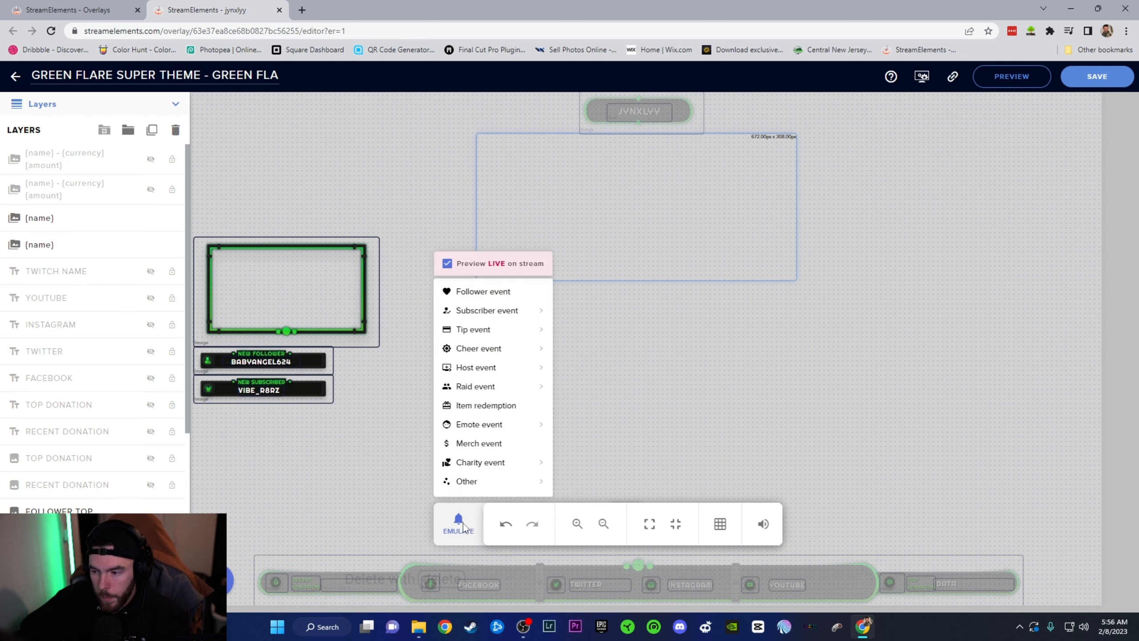
pyautogui.click(492, 298)
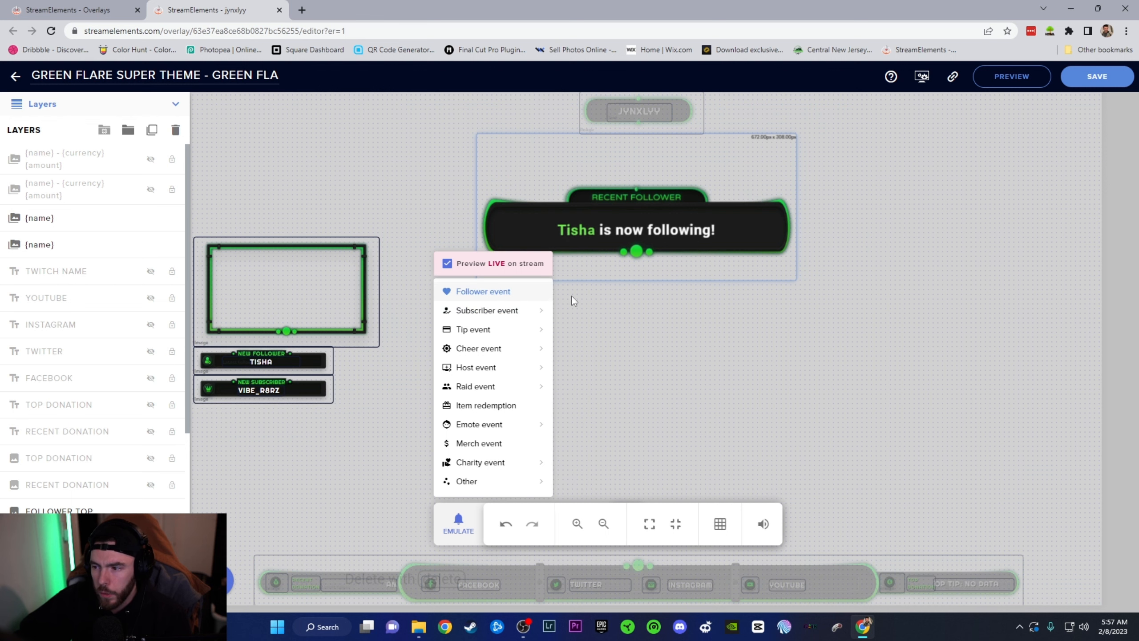
pyautogui.click(578, 294)
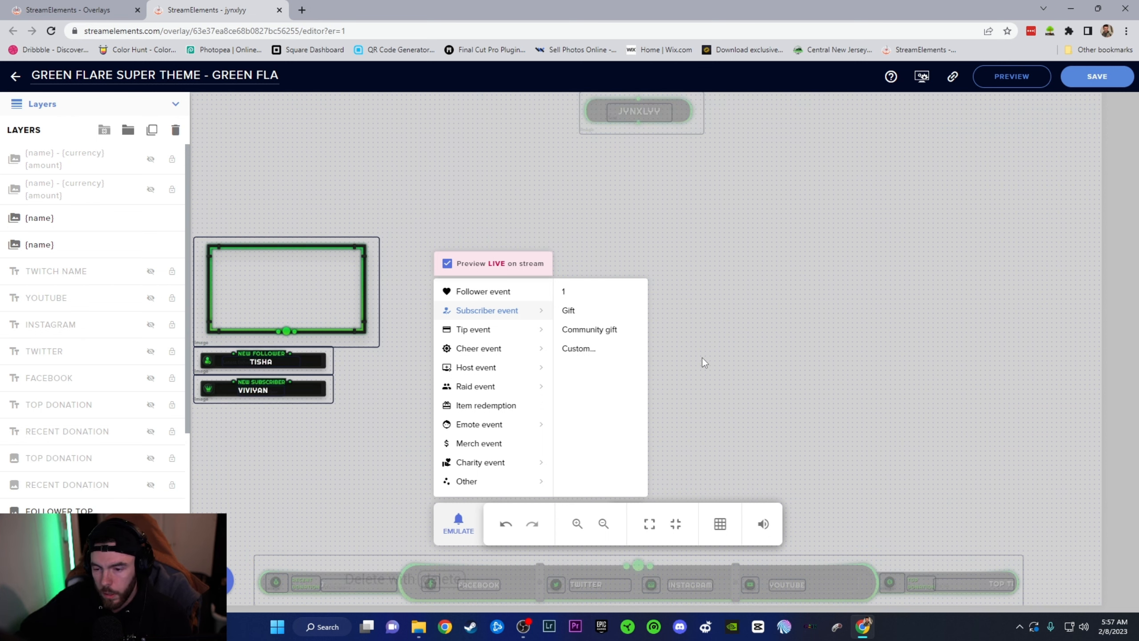
pyautogui.click(731, 369)
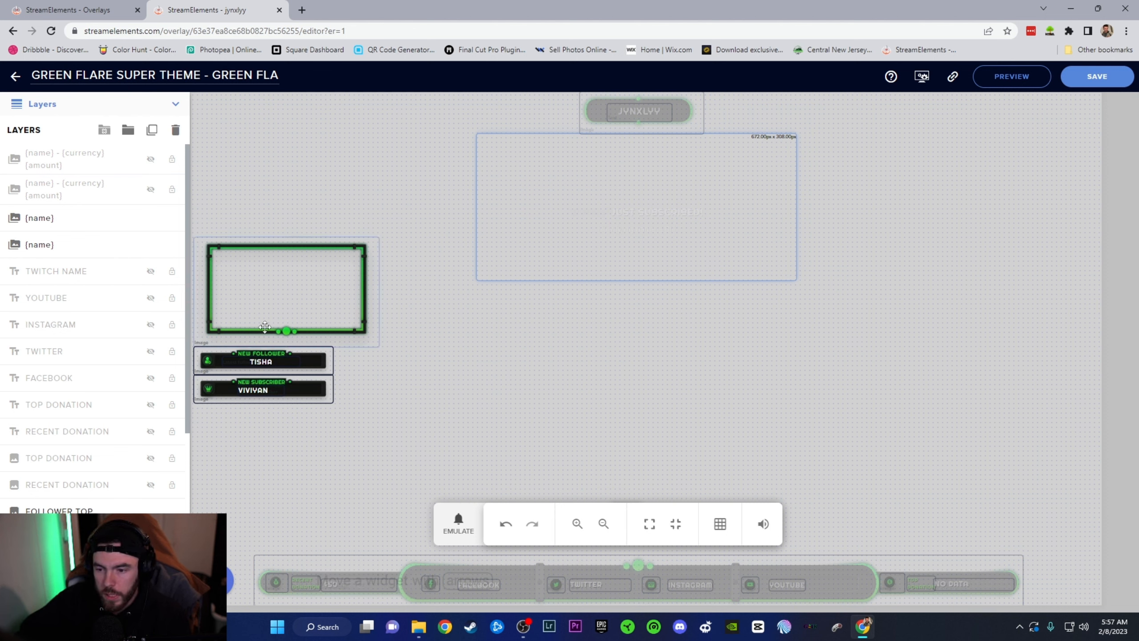
# Step: Add the prefix "new follower -" before {name} in the latest follower label's message
pyautogui.scroll(-5, 90, 491)
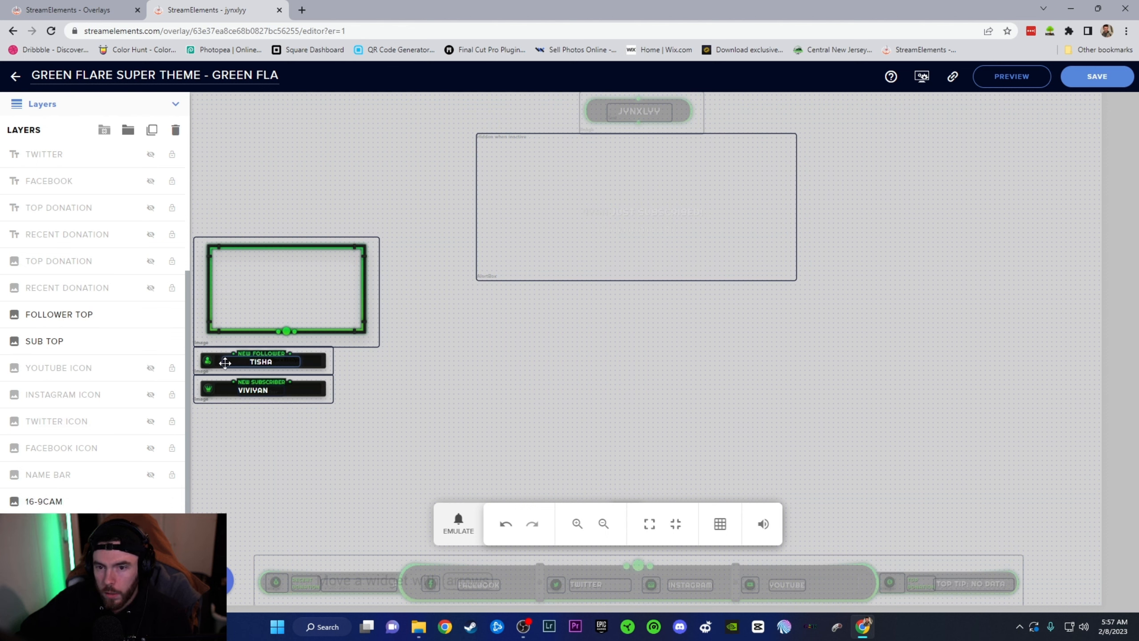
pyautogui.scroll(5, 89, 269)
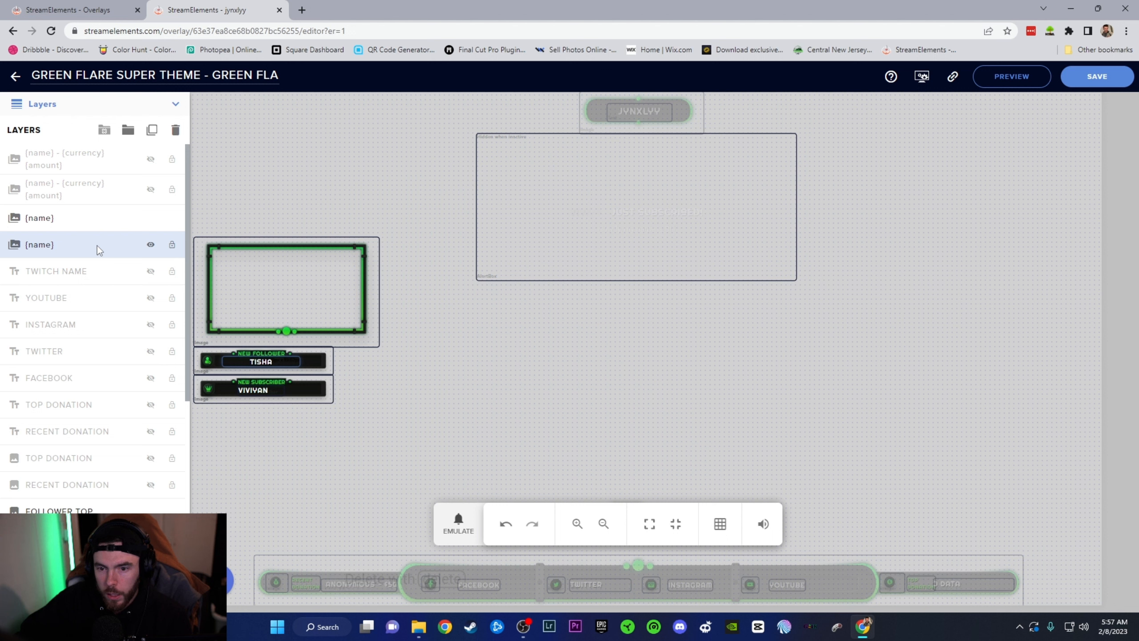
pyautogui.click(97, 246)
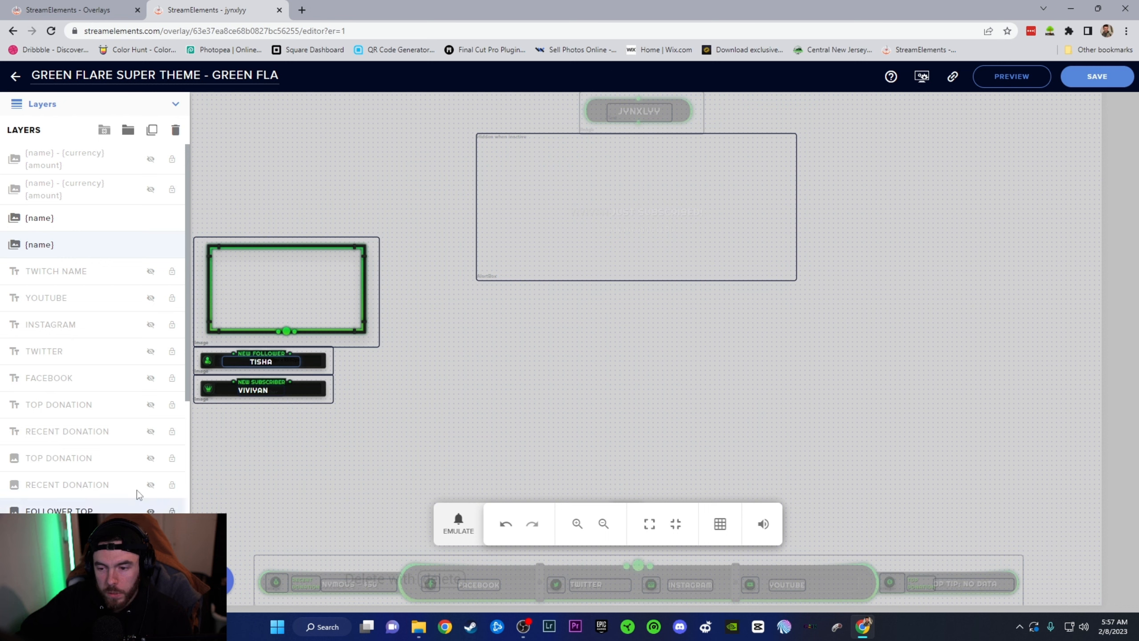
pyautogui.click(259, 363)
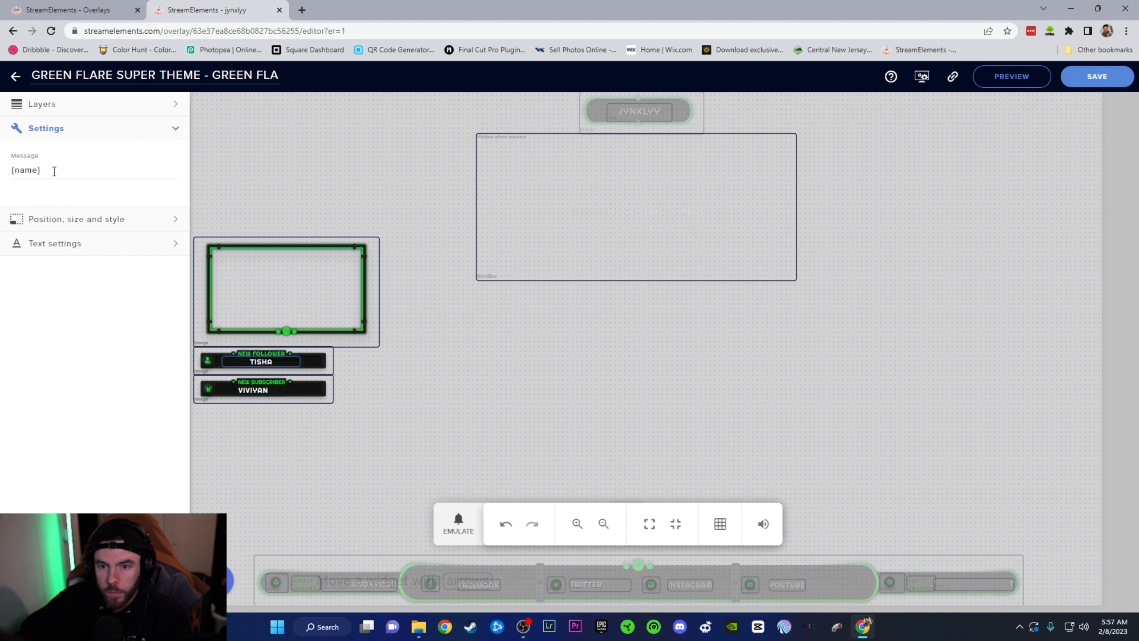
pyautogui.click(12, 171)
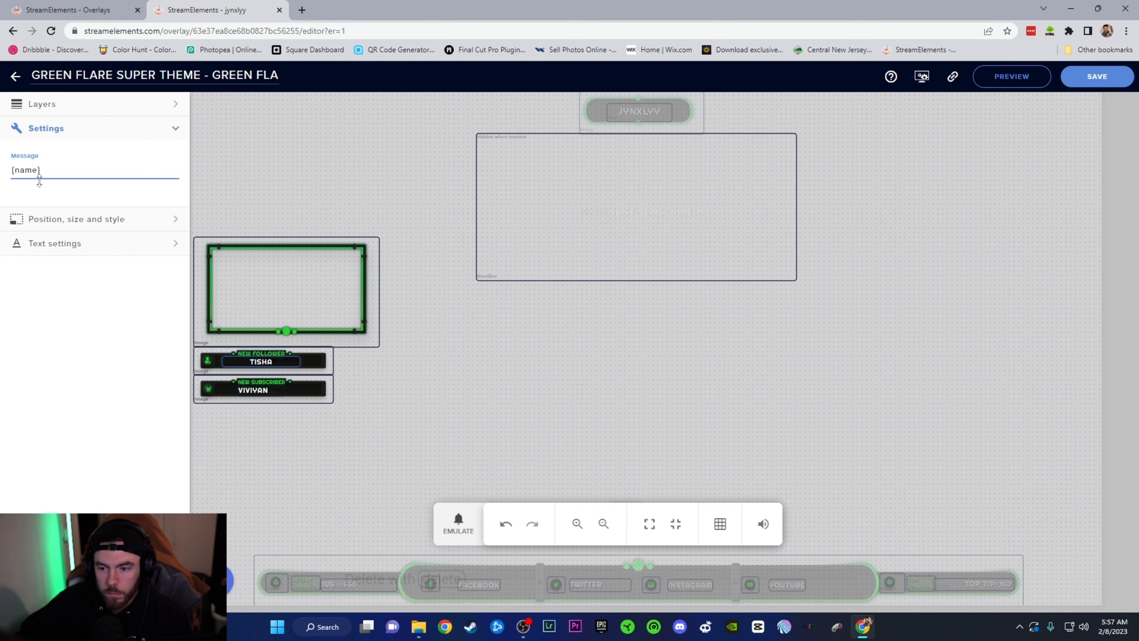
pyautogui.write('new ')
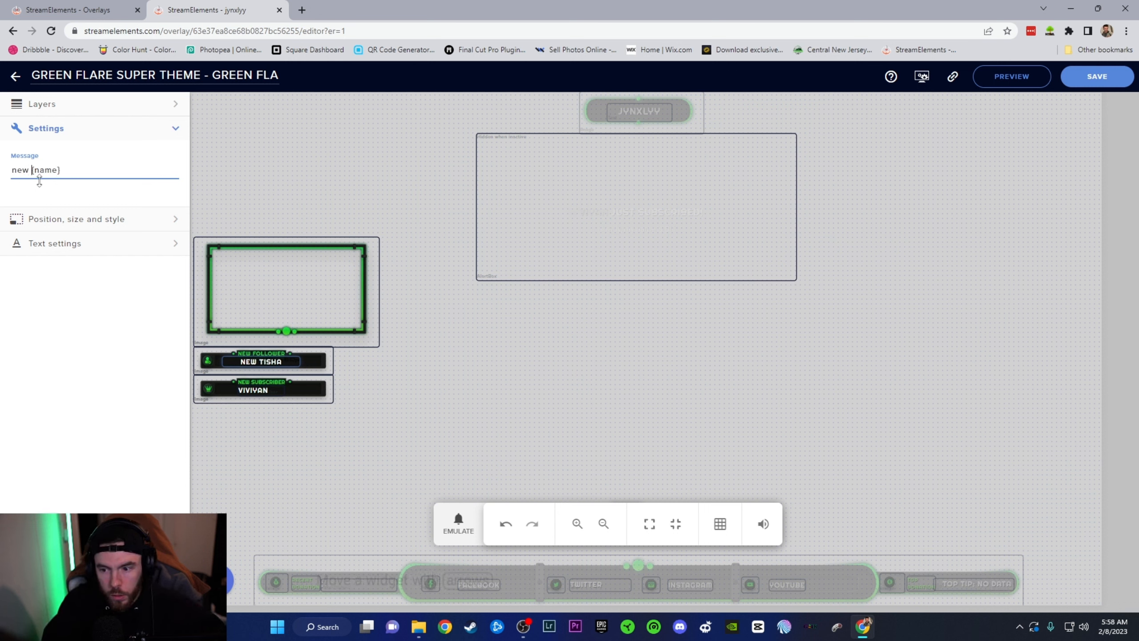
pyautogui.write('followe')
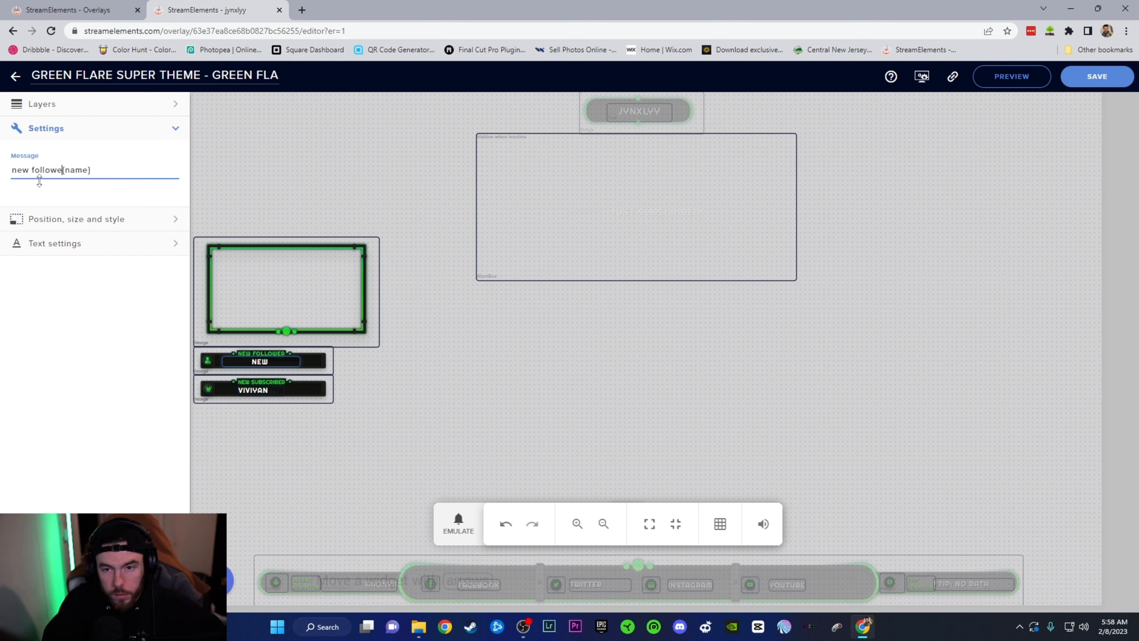
pyautogui.write('r -')
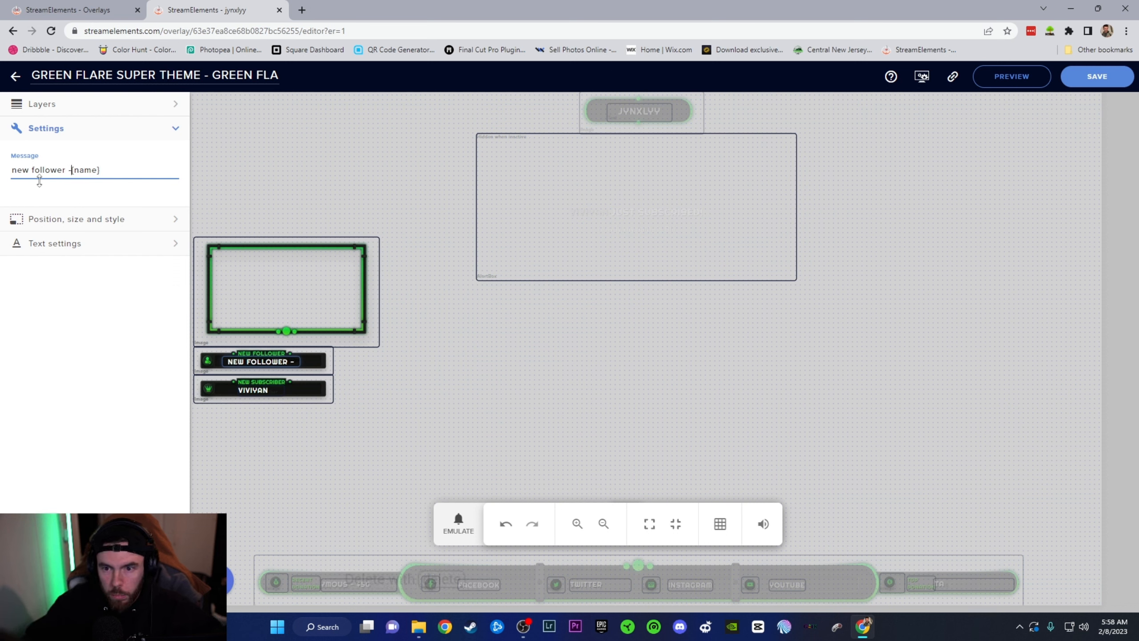
# Step: Remove the "new follower -" prefix so the follower label's message is only {name}
pyautogui.press('BackSpace')
pyautogui.press('BackSpace')
pyautogui.press('BackSpace')
pyautogui.press('BackSpace')
pyautogui.press('BackSpace')
pyautogui.press('BackSpace')
pyautogui.press('BackSpace')
pyautogui.press('BackSpace')
pyautogui.press('BackSpace')
pyautogui.press('BackSpace')
pyautogui.press('BackSpace')
pyautogui.press('BackSpace')
pyautogui.press('BackSpace')
pyautogui.press('BackSpace')
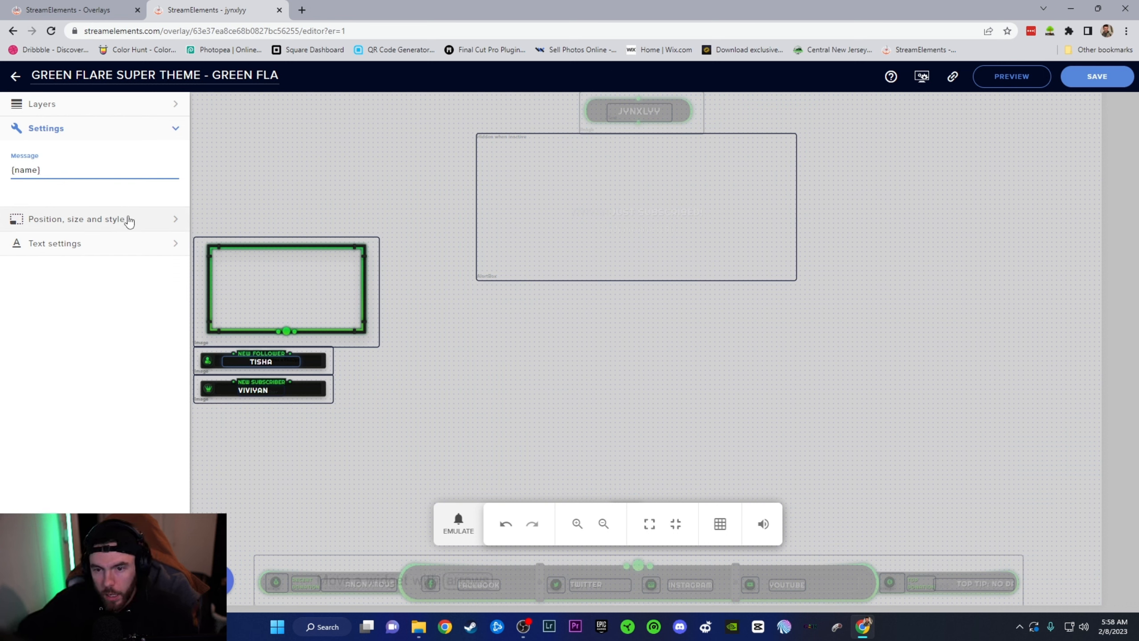
# Step: Try a text size of 21 on the latest follower's name label
pyautogui.click(130, 245)
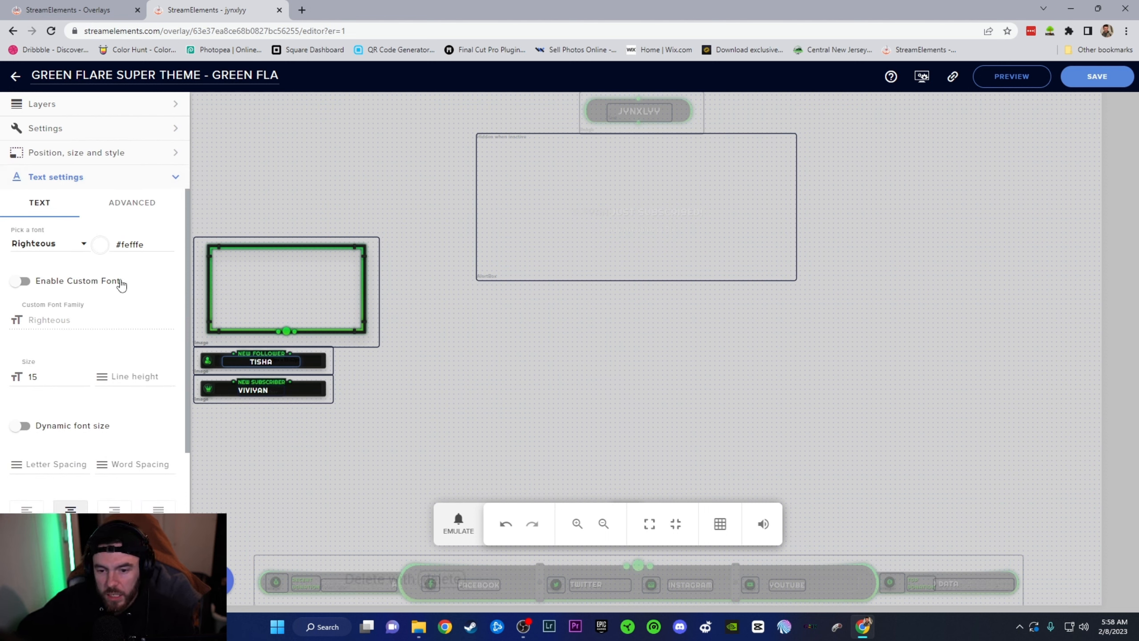
pyautogui.click(85, 374)
pyautogui.click(84, 374)
pyautogui.click(85, 375)
pyautogui.click(85, 374)
pyautogui.click(85, 374)
pyautogui.click(85, 374)
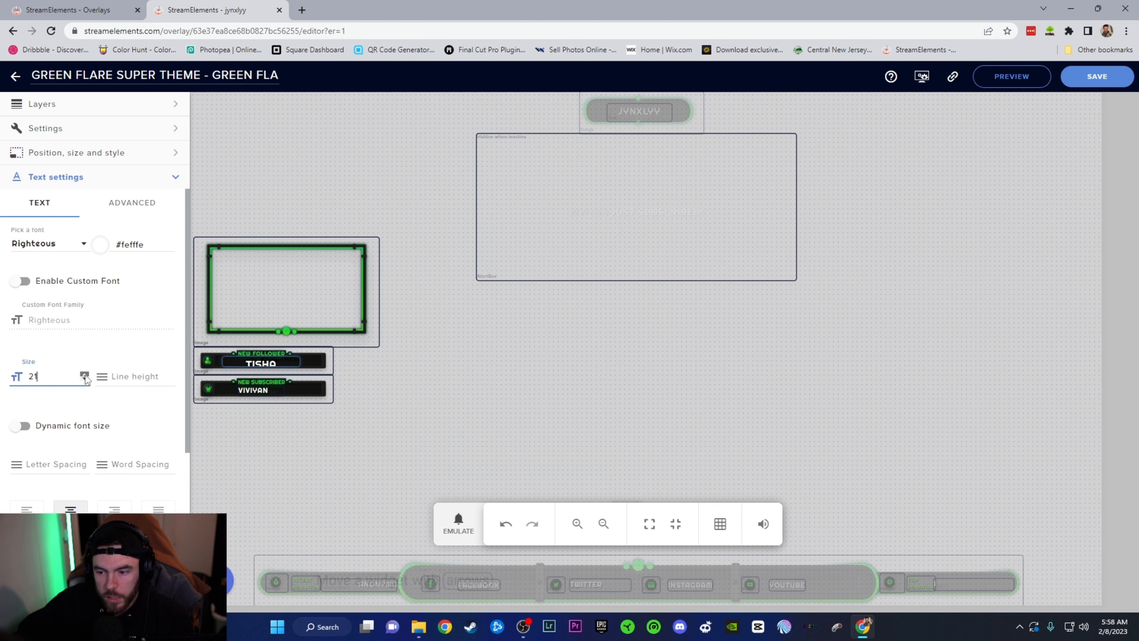
# Step: Set the follower name label's text size back to 15
pyautogui.click(84, 379)
pyautogui.click(84, 379)
pyautogui.click(84, 380)
pyautogui.click(85, 379)
pyautogui.click(85, 379)
pyautogui.click(84, 379)
pyautogui.click(84, 379)
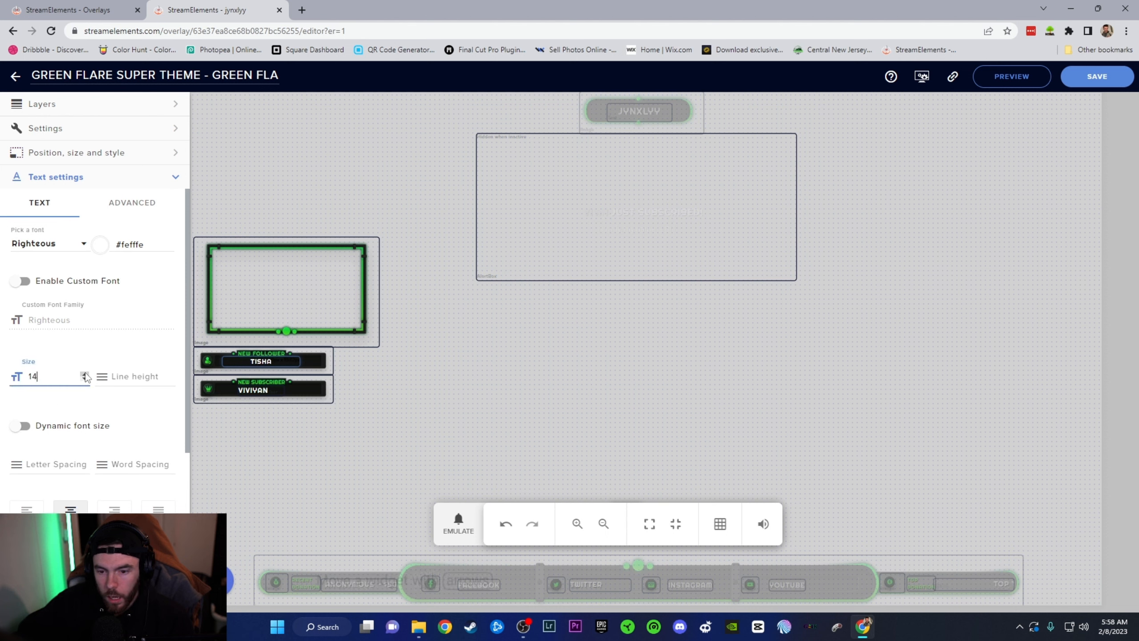
# Step: Switch the follower label's text shadow off and back on to compare its appearance
pyautogui.scroll(-4, 98, 379)
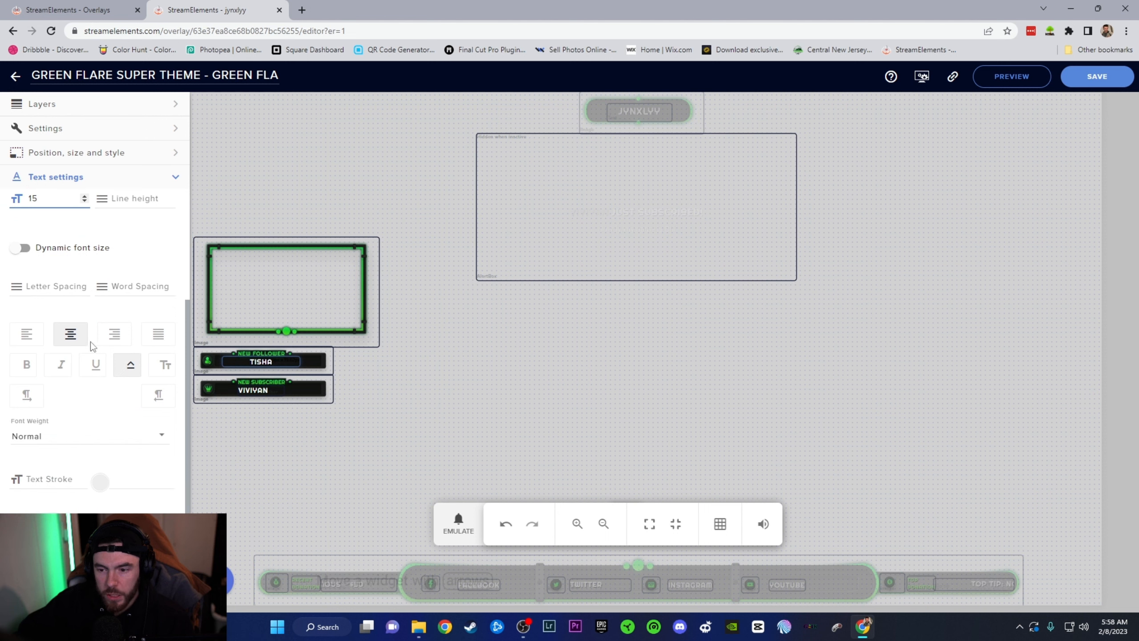
pyautogui.scroll(-2, 110, 460)
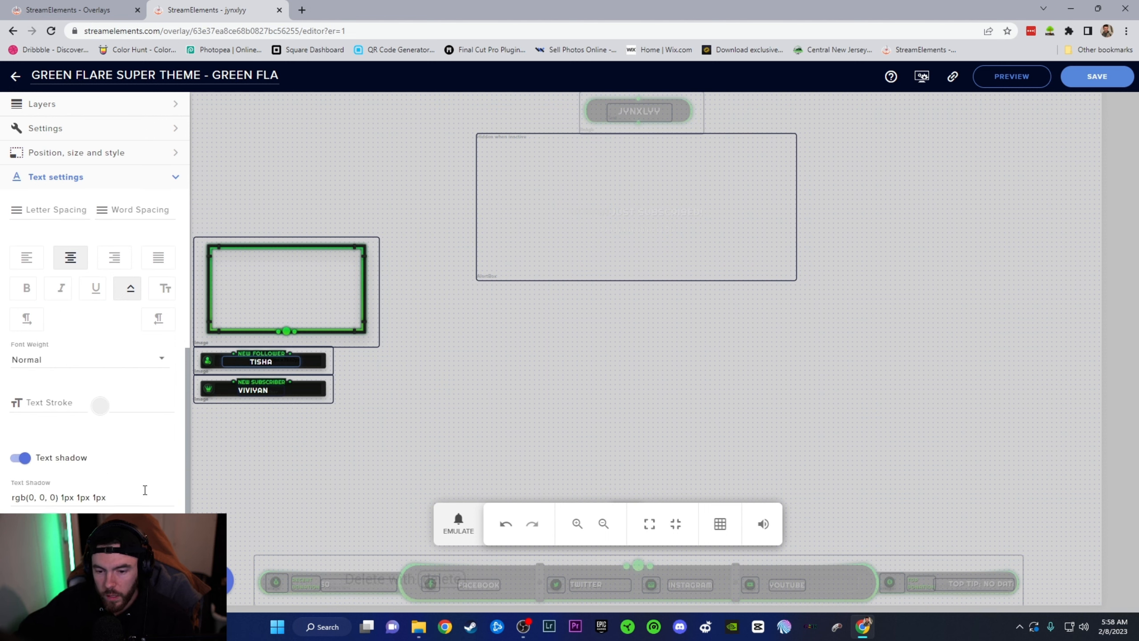
pyautogui.click(23, 458)
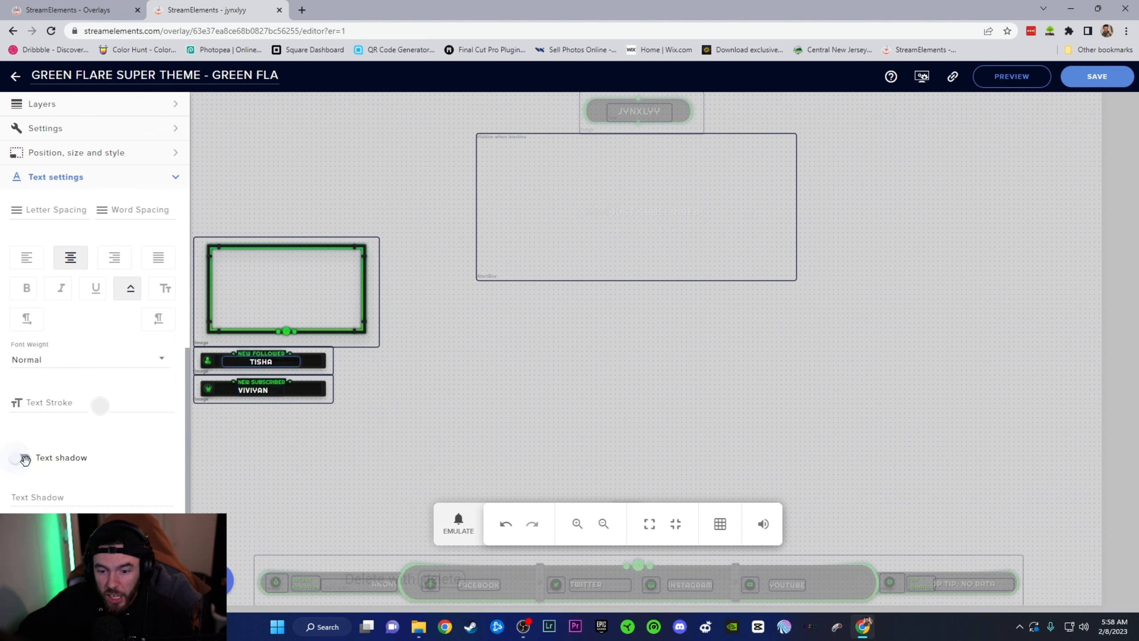
pyautogui.click(22, 458)
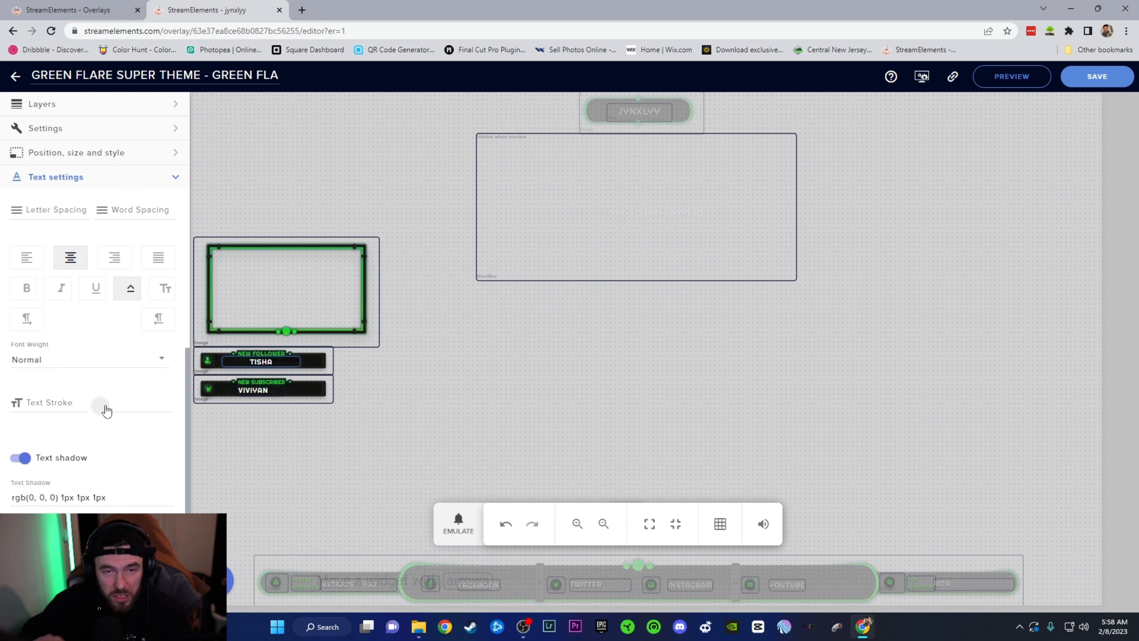
# Step: Look through the follower label's advanced text options and the list of available fonts, keeping Righteous
pyautogui.scroll(5, 105, 410)
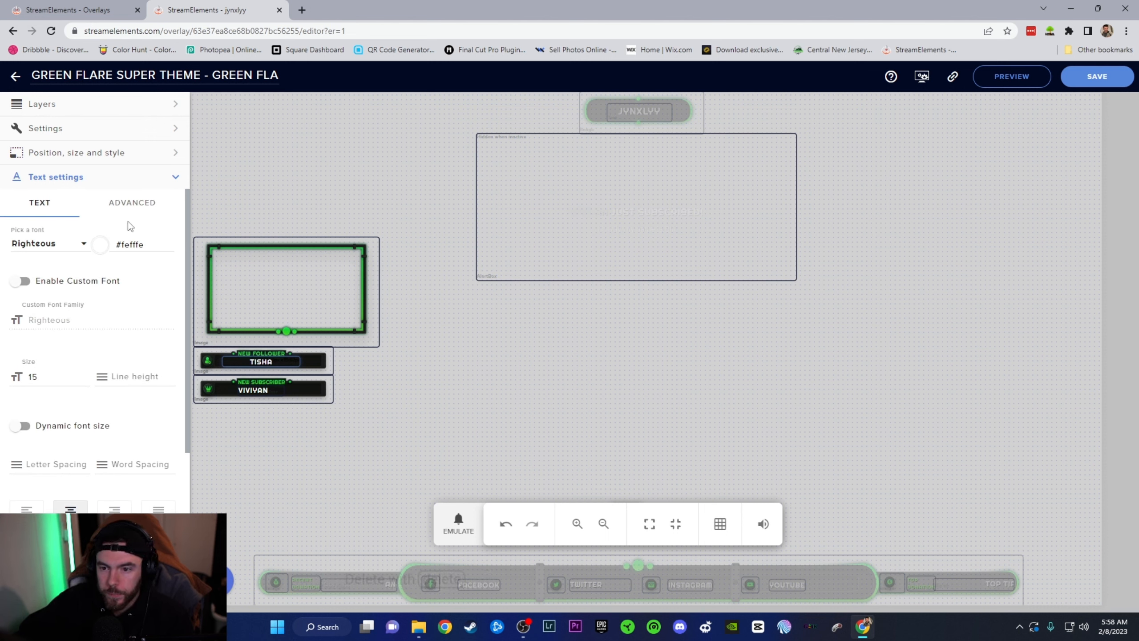
pyautogui.click(133, 203)
pyautogui.click(58, 206)
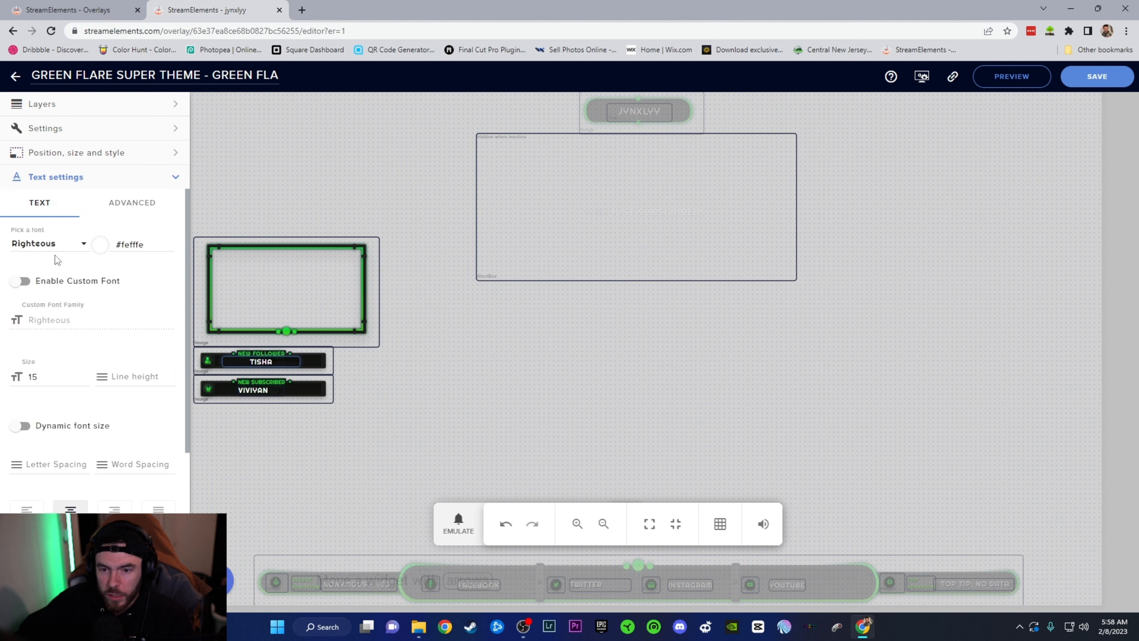
pyautogui.click(77, 246)
pyautogui.scroll(-6, 50, 341)
pyautogui.scroll(-10, 50, 343)
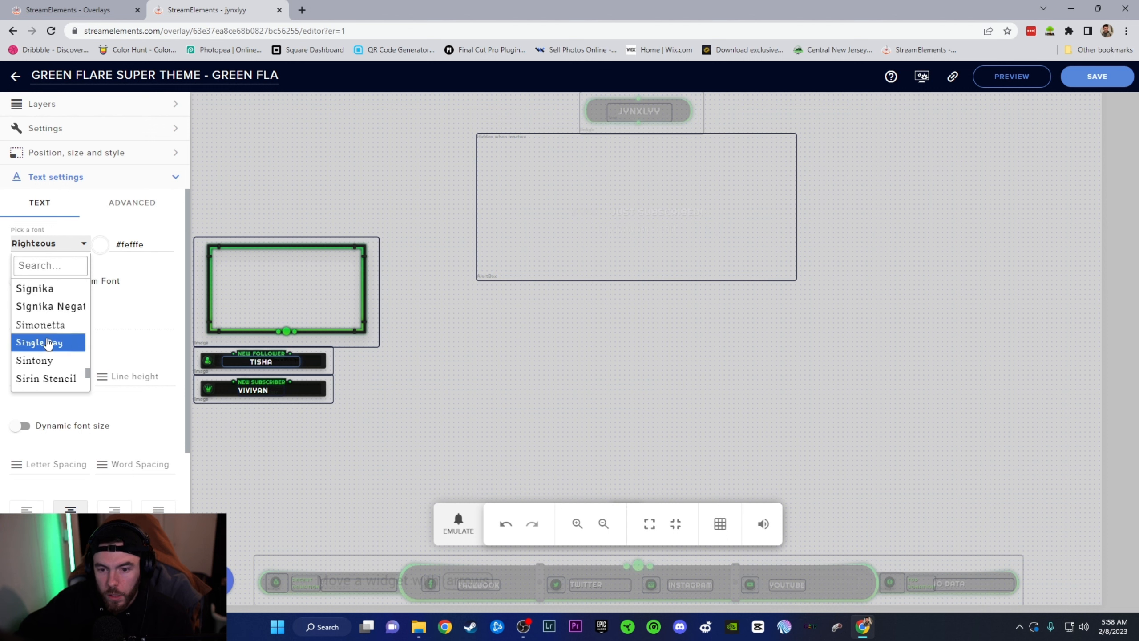
pyautogui.scroll(15, 50, 341)
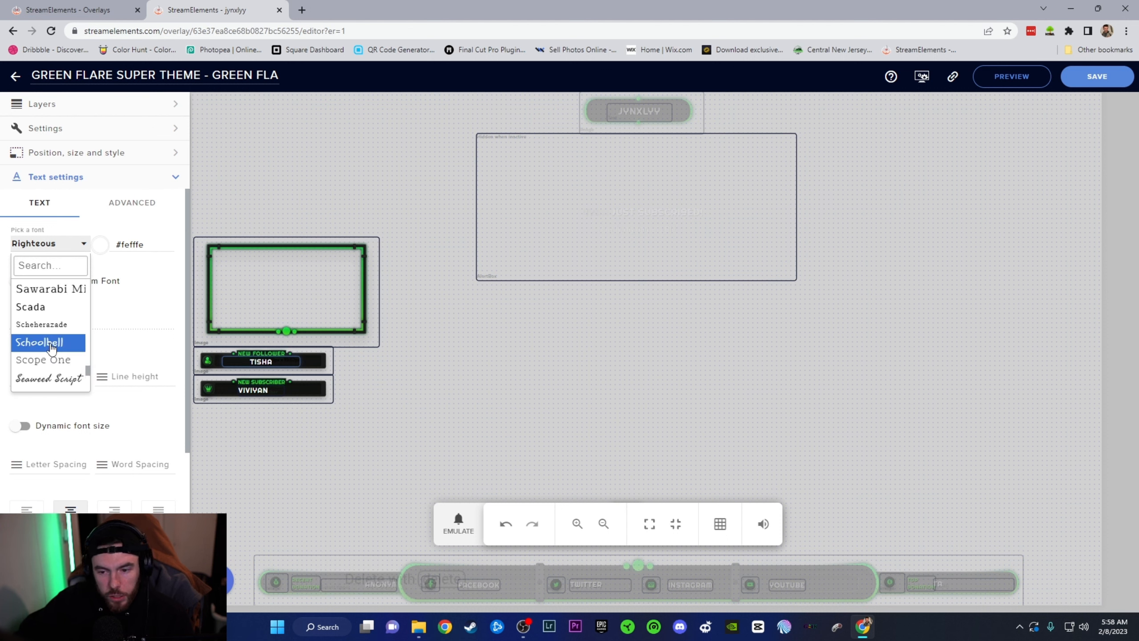
pyautogui.click(140, 267)
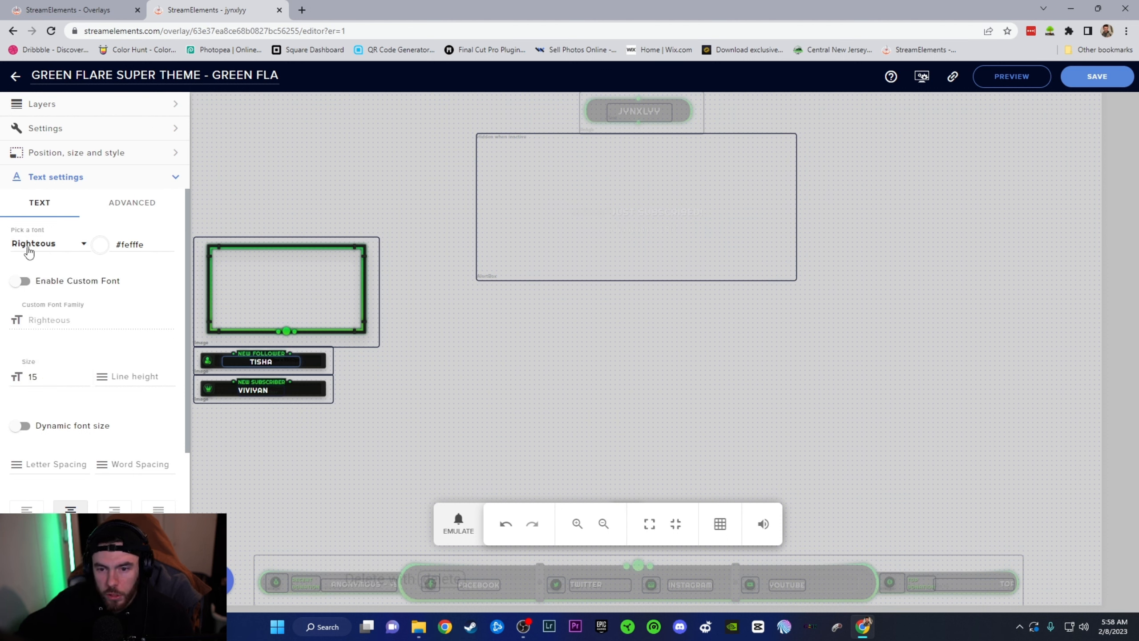
# Step: Centre-align the text of the latest subscriber's name label and widen its box slightly
pyautogui.click(265, 391)
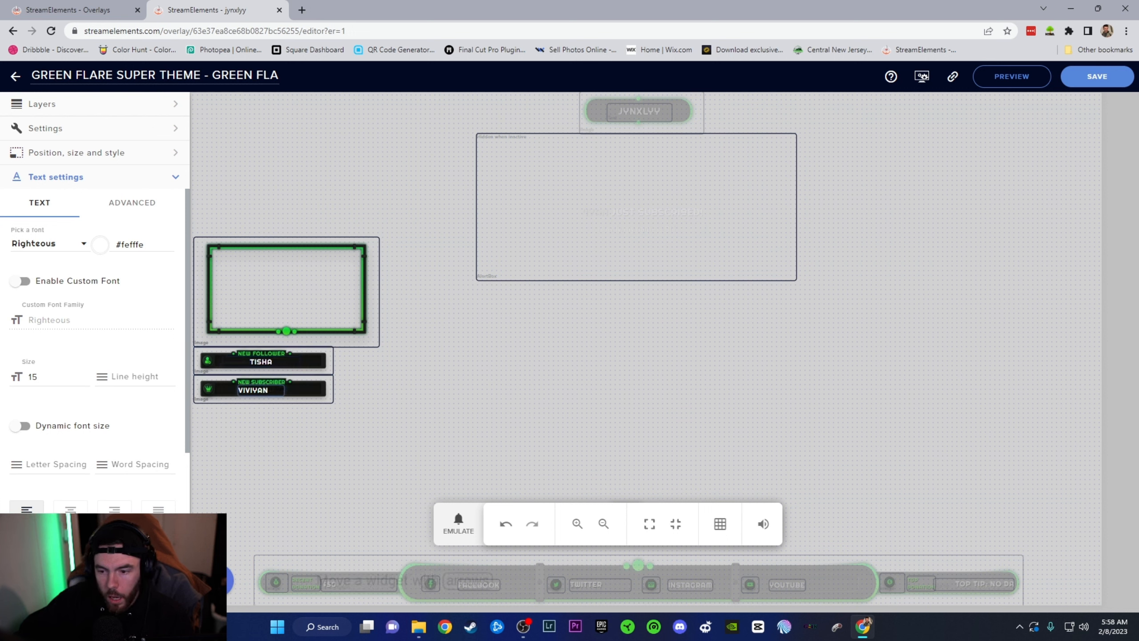
pyautogui.click(70, 508)
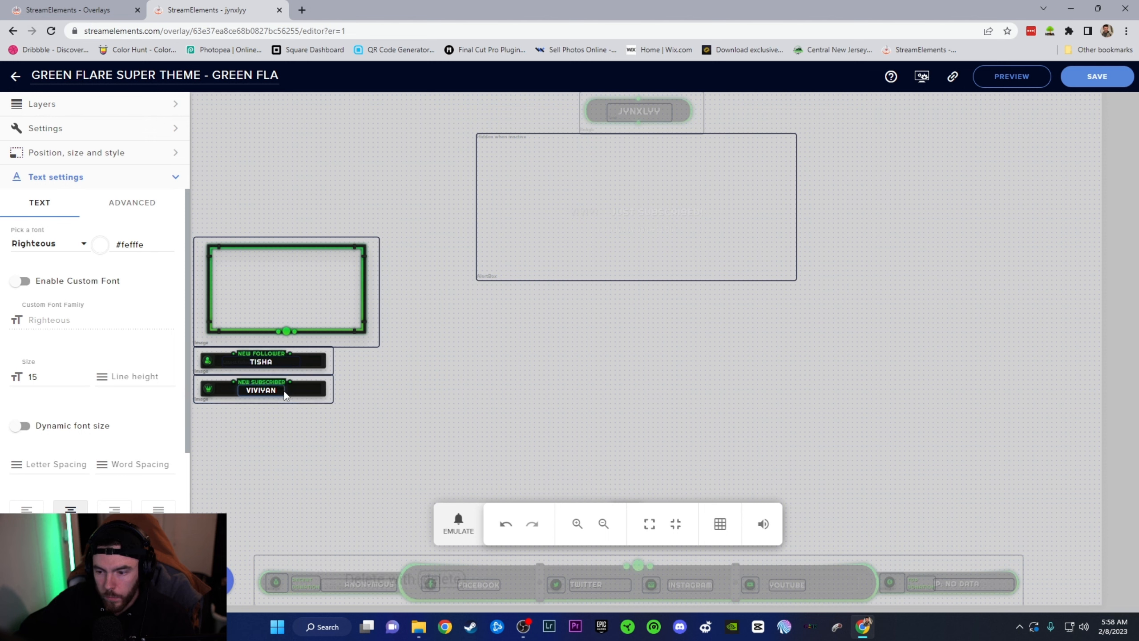
pyautogui.moveTo(284, 390)
pyautogui.mouseDown()
pyautogui.moveTo(308, 395)
pyautogui.moveTo(285, 387)
pyautogui.mouseUp()
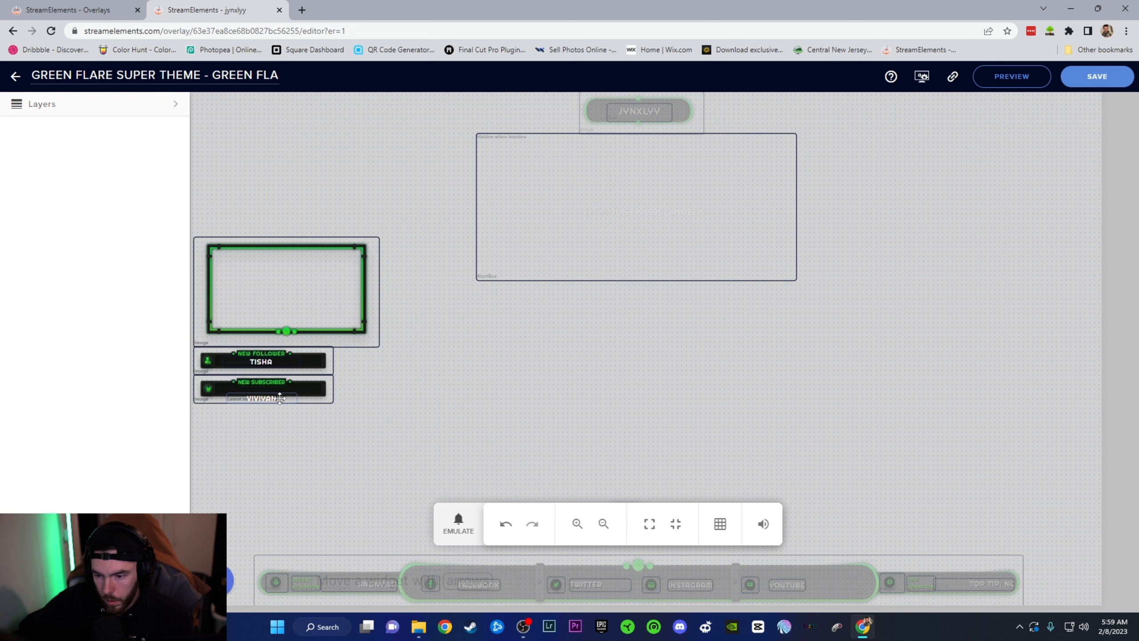
# Step: Nudge the subscriber name label up until it sits inside the New Subscriber bar
pyautogui.click(279, 398)
pyautogui.press('Up')
pyautogui.press('Up')
pyautogui.press('Up')
pyautogui.press('Up')
pyautogui.press('Up')
pyautogui.press('Up')
pyautogui.press('Up')
pyautogui.press('Up')
pyautogui.press('Up')
pyautogui.press('Up')
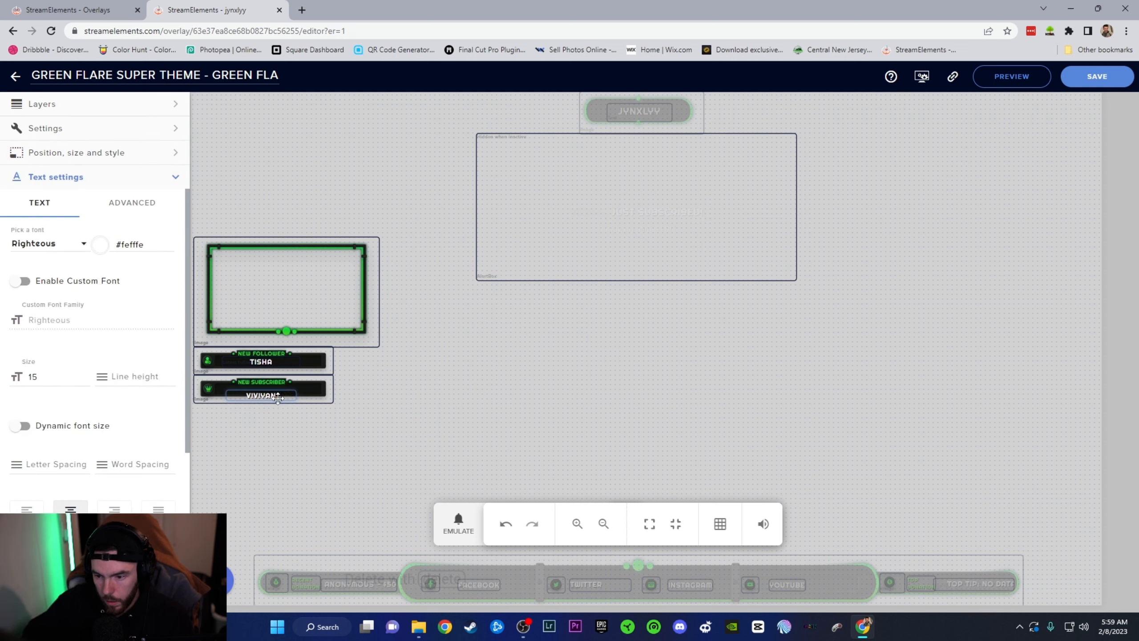
pyautogui.press('Up')
pyautogui.press('Up')
pyautogui.press('Up')
pyautogui.press('Up')
pyautogui.press('Up')
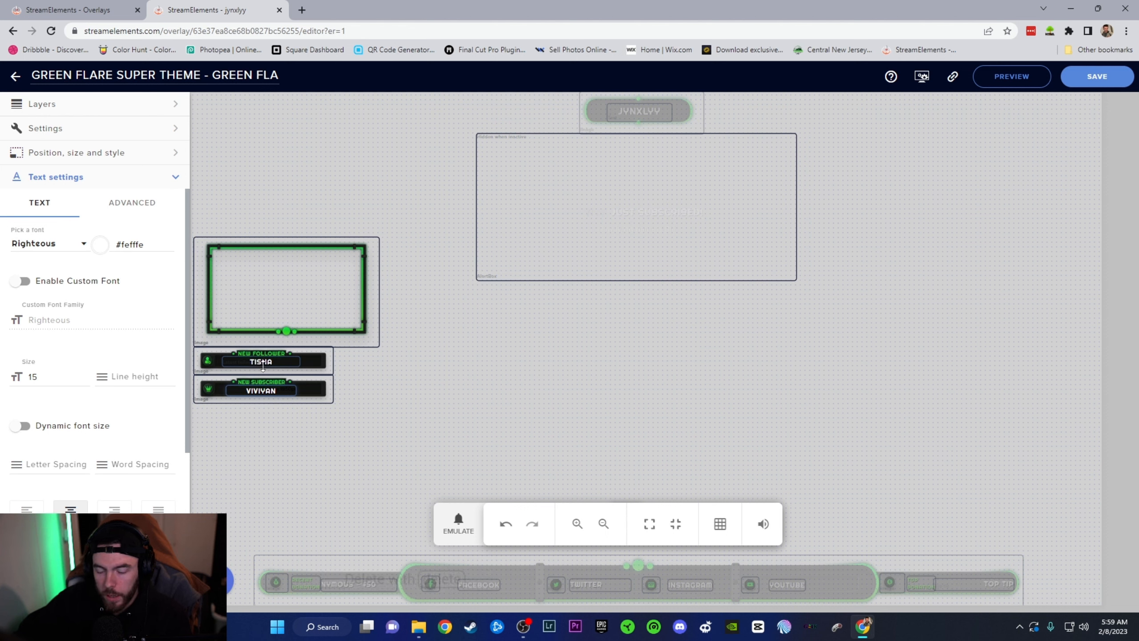
# Step: Reposition the subscriber name label lower and nudge it back up into line within the New Subscriber bar
pyautogui.moveTo(264, 390); pyautogui.dragTo(266, 398)
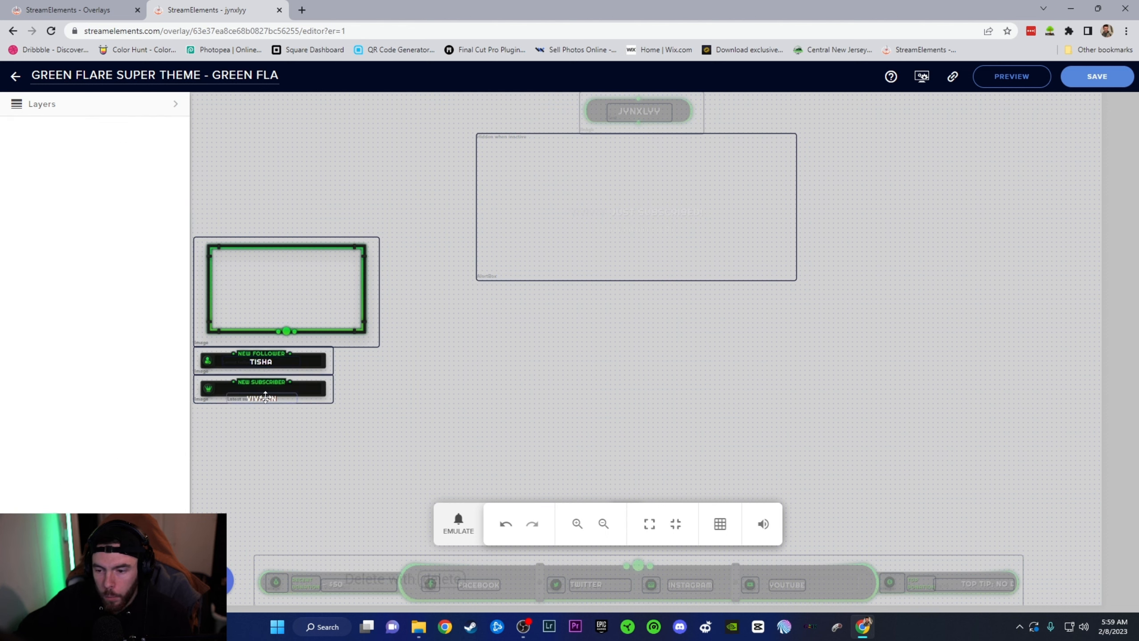
pyautogui.press('Up')
pyautogui.press('Up')
pyautogui.press('Up')
pyautogui.press('Up')
pyautogui.press('Up')
pyautogui.press('Up')
pyautogui.press('Up')
pyautogui.press('Up')
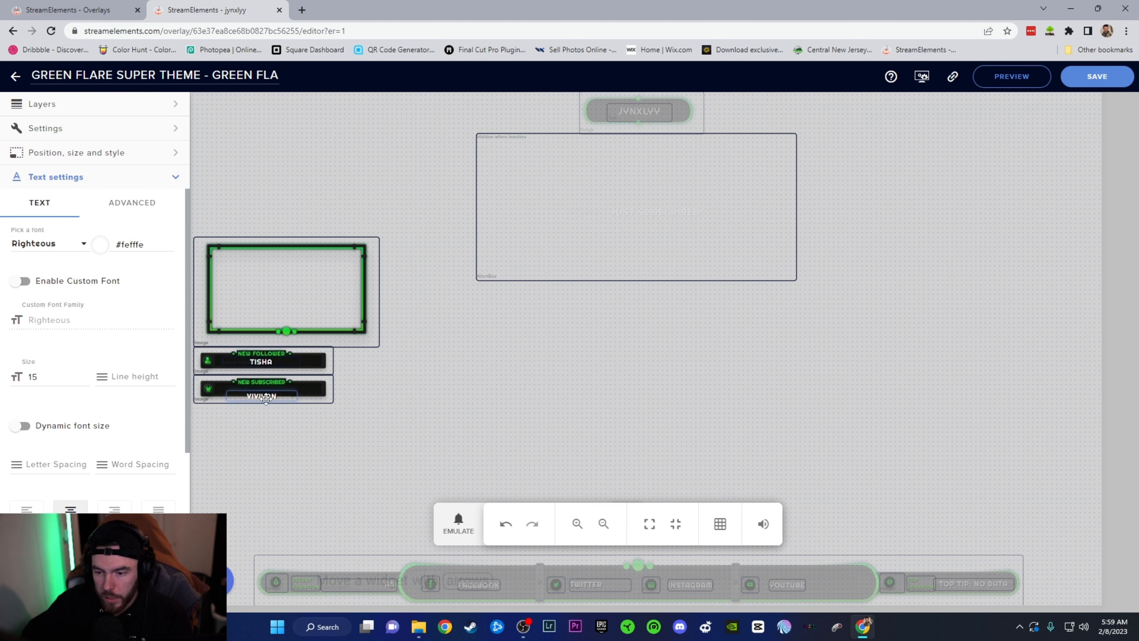
pyautogui.press('Up')
pyautogui.press('Up')
pyautogui.press('Up')
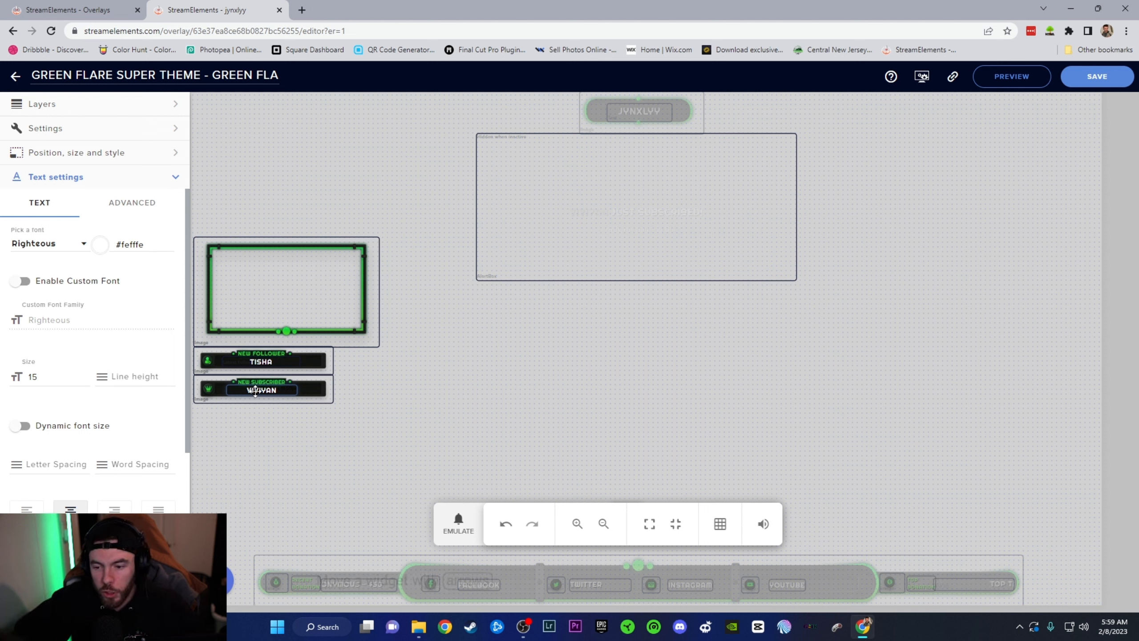
# Step: Widen the subscriber name label on both sides to nearly fill its bar, and nudge it slightly up and right
pyautogui.moveTo(298, 389); pyautogui.dragTo(314, 390)
pyautogui.moveTo(231, 390); pyautogui.dragTo(220, 390)
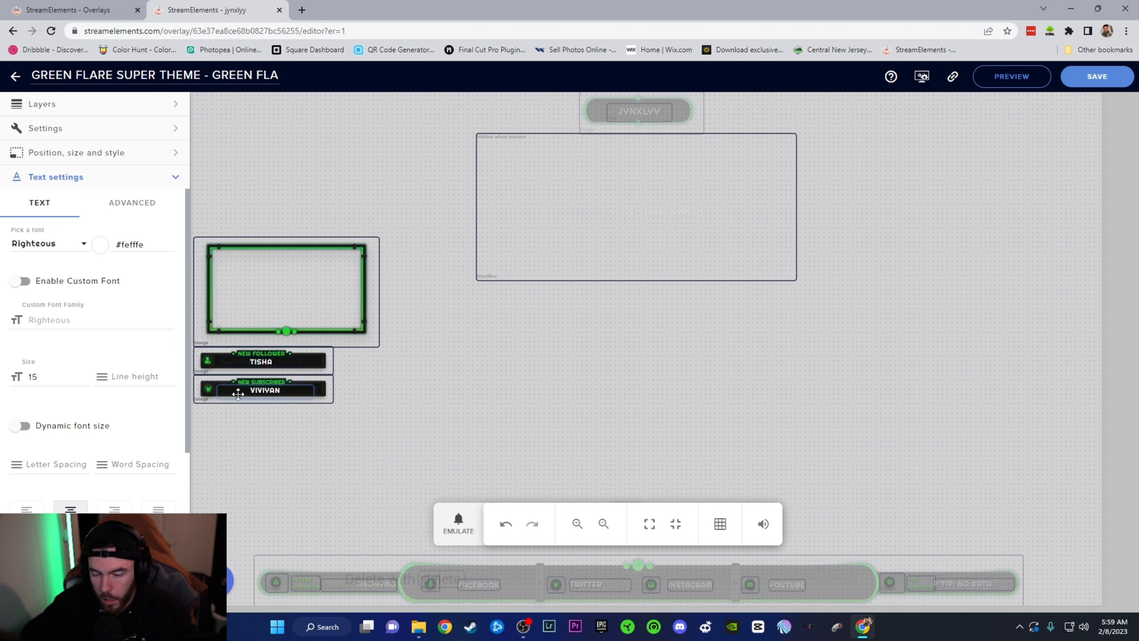
pyautogui.press('Up')
pyautogui.press('Up')
pyautogui.press('Up')
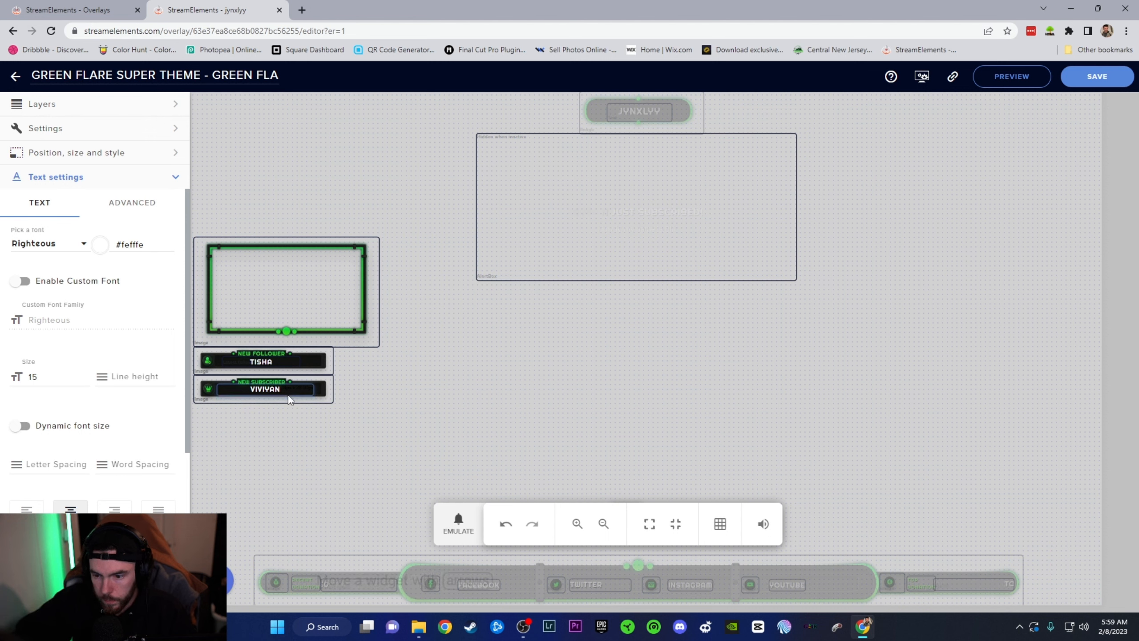
pyautogui.hotkey('shift', 'Right')
# Step: Widen the follower name label on both sides to match the subscriber label, and deselect it
pyautogui.click(276, 367)
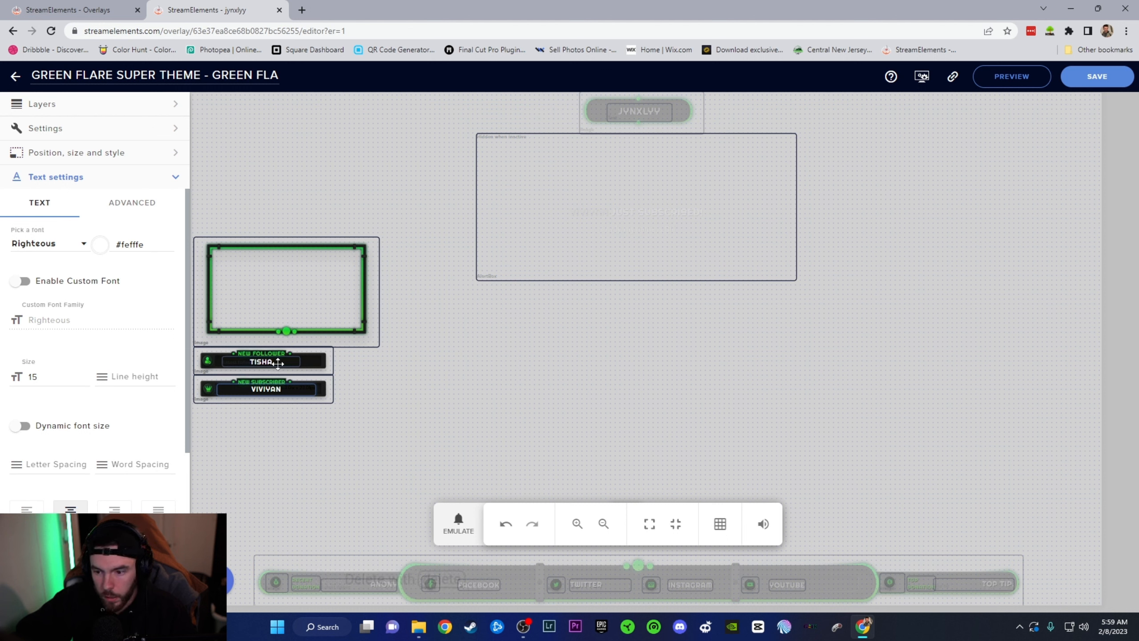
pyautogui.moveTo(299, 361); pyautogui.dragTo(314, 362)
pyautogui.moveTo(231, 361); pyautogui.dragTo(225, 362)
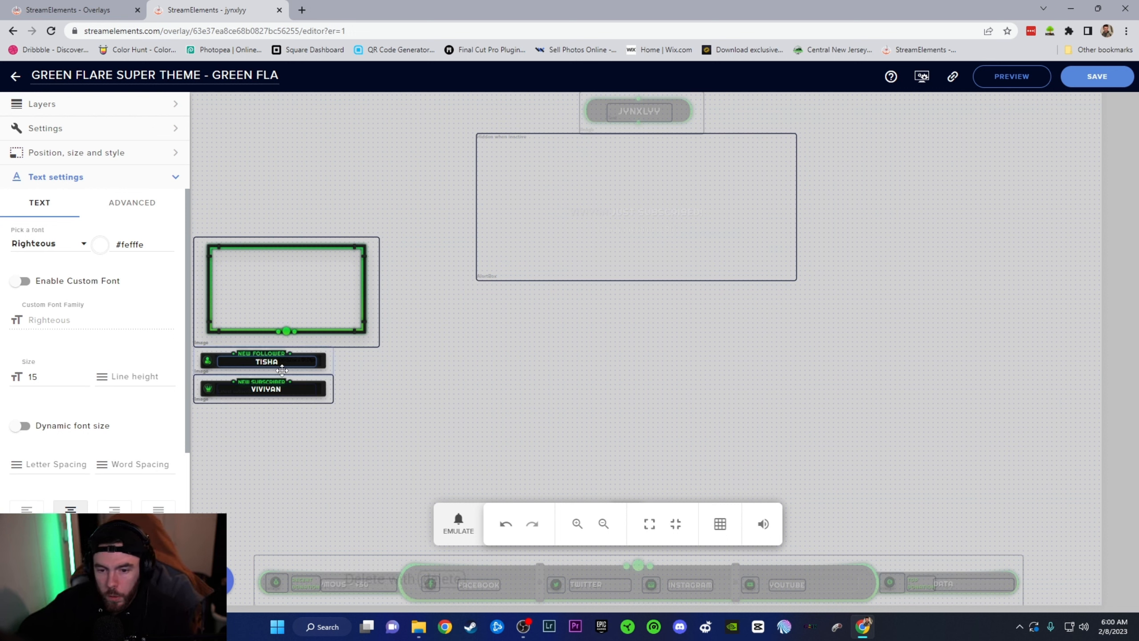
pyautogui.click(401, 361)
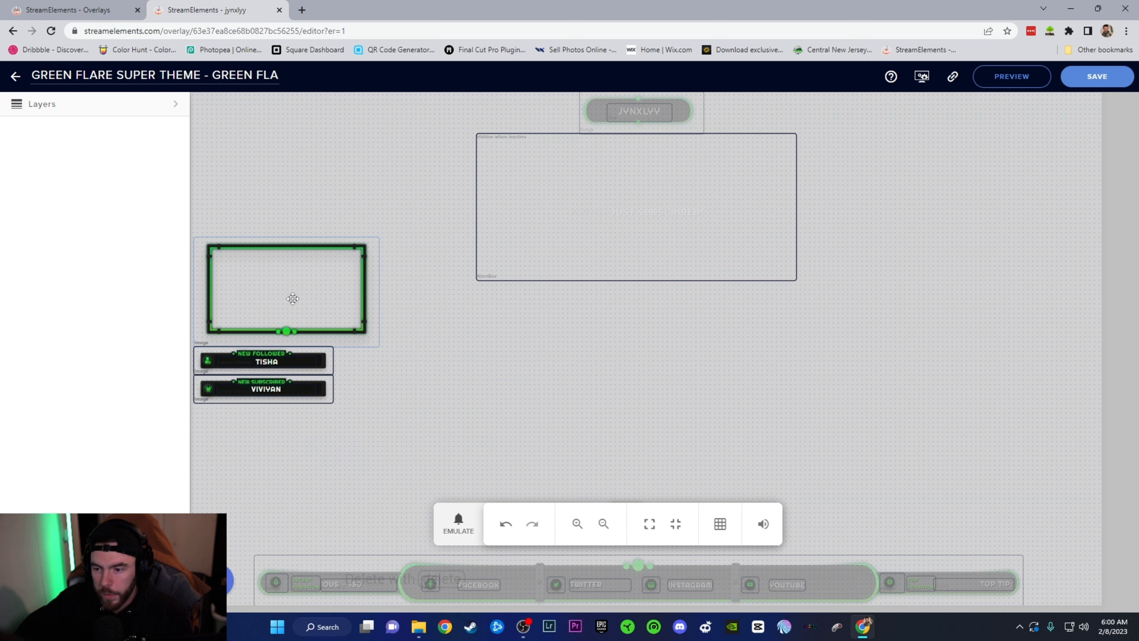
pyautogui.click(249, 401)
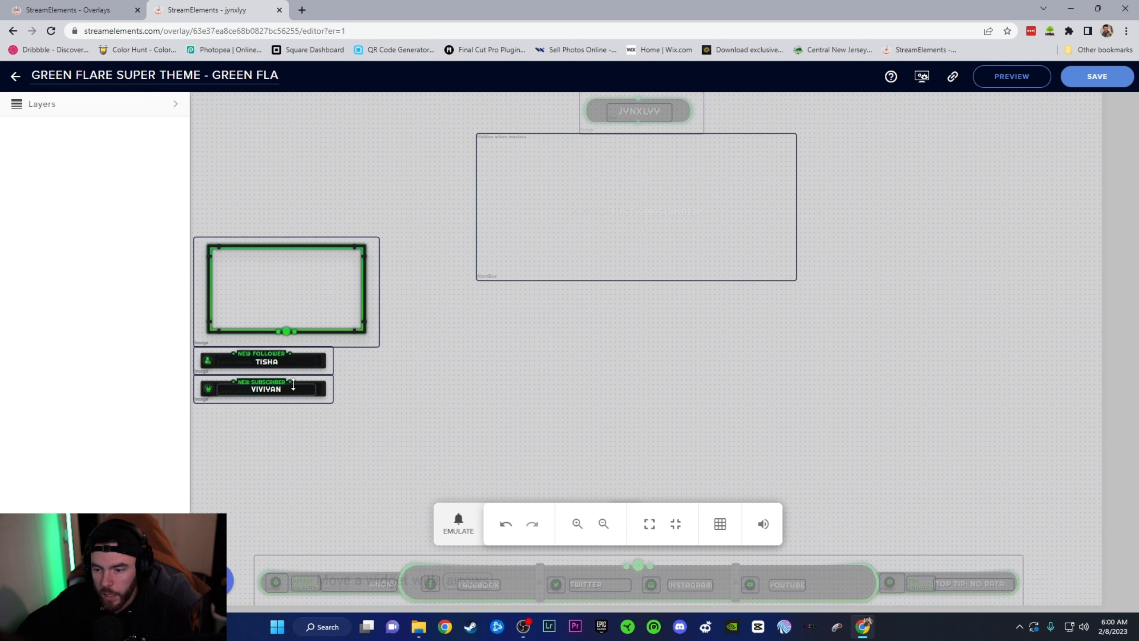
# Step: Save the overlay with the subscriber name label moved slightly lower, and copy the overlay's link
pyautogui.moveTo(294, 384); pyautogui.dragTo(295, 387)
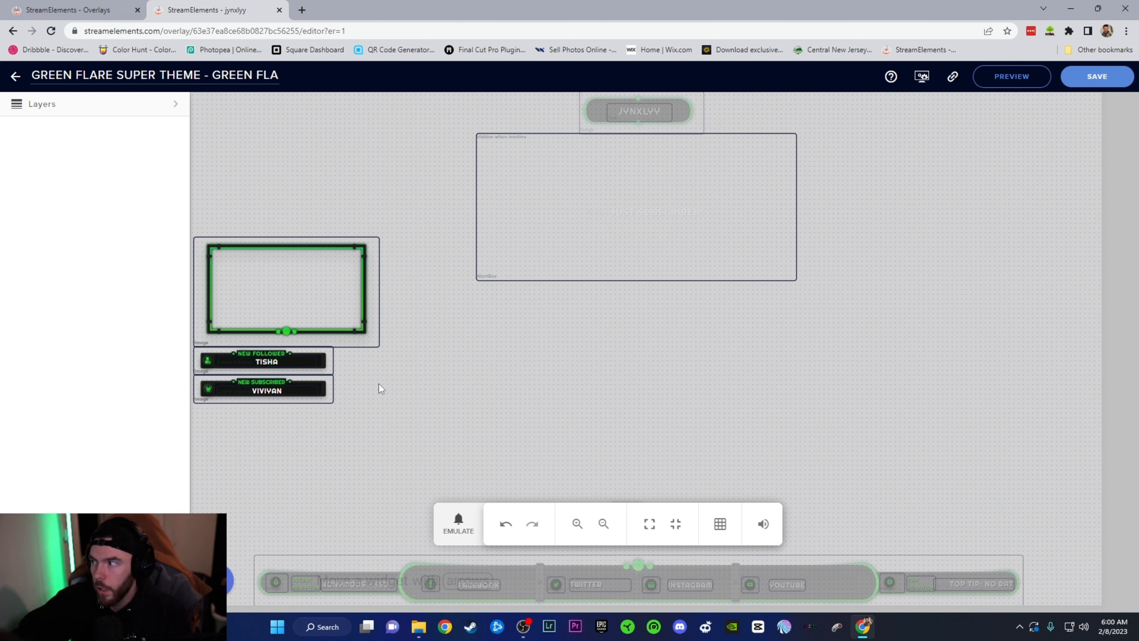
pyautogui.click(1108, 80)
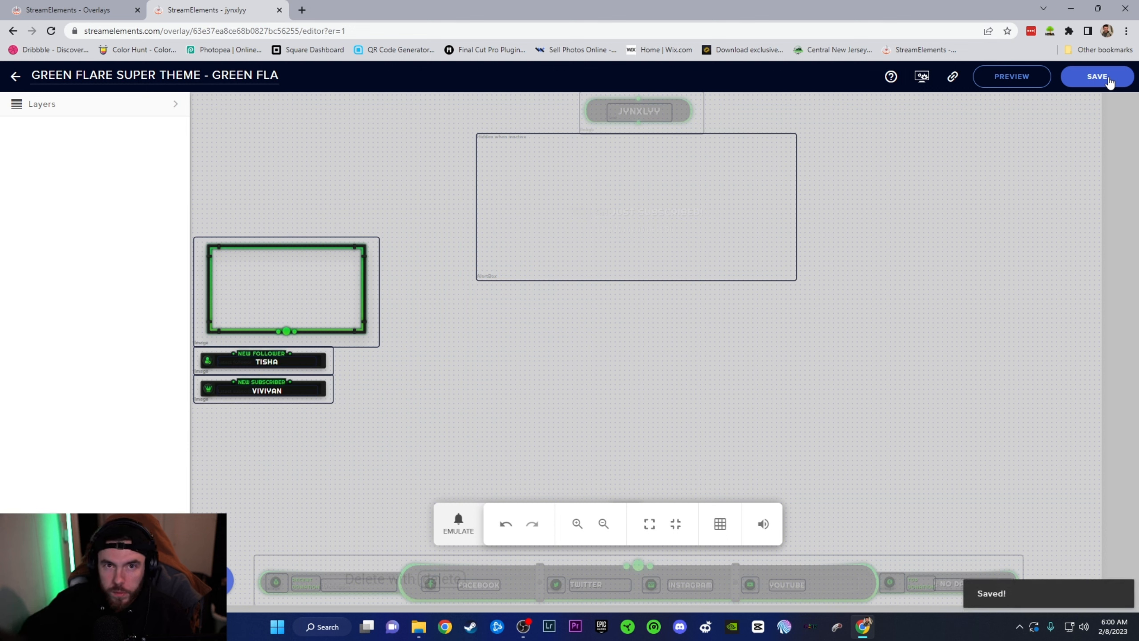
pyautogui.click(952, 79)
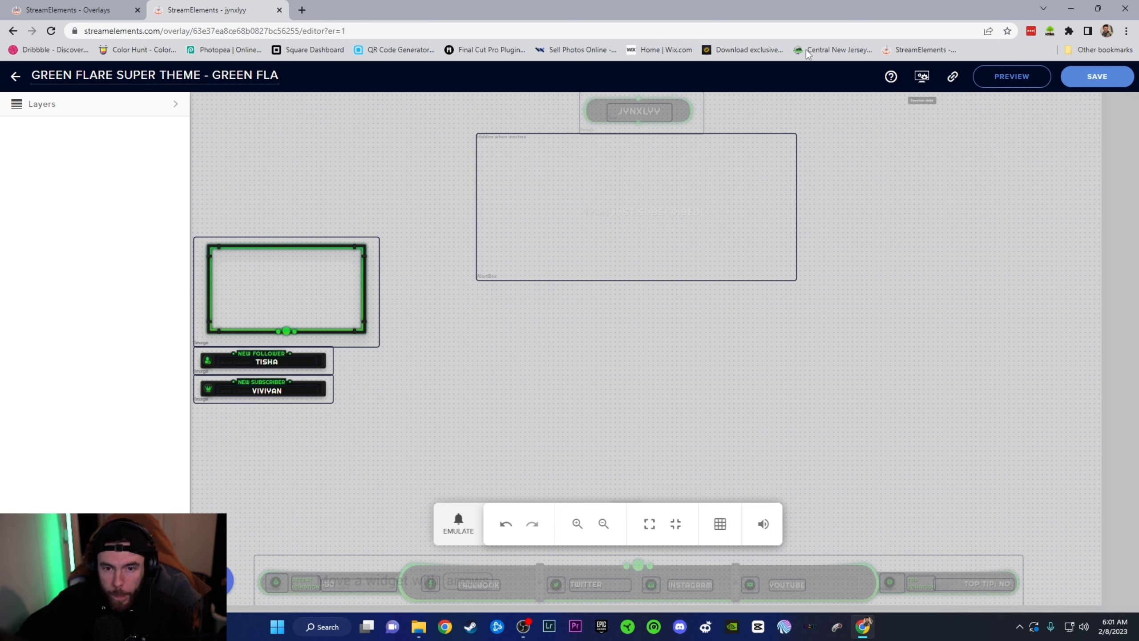
# Step: Switch to OBS, bring its window fully into view, and review the CAM, Display Capture and Game Capture test sources
pyautogui.click(523, 627)
pyautogui.moveTo(1, 17); pyautogui.dragTo(841, 25)
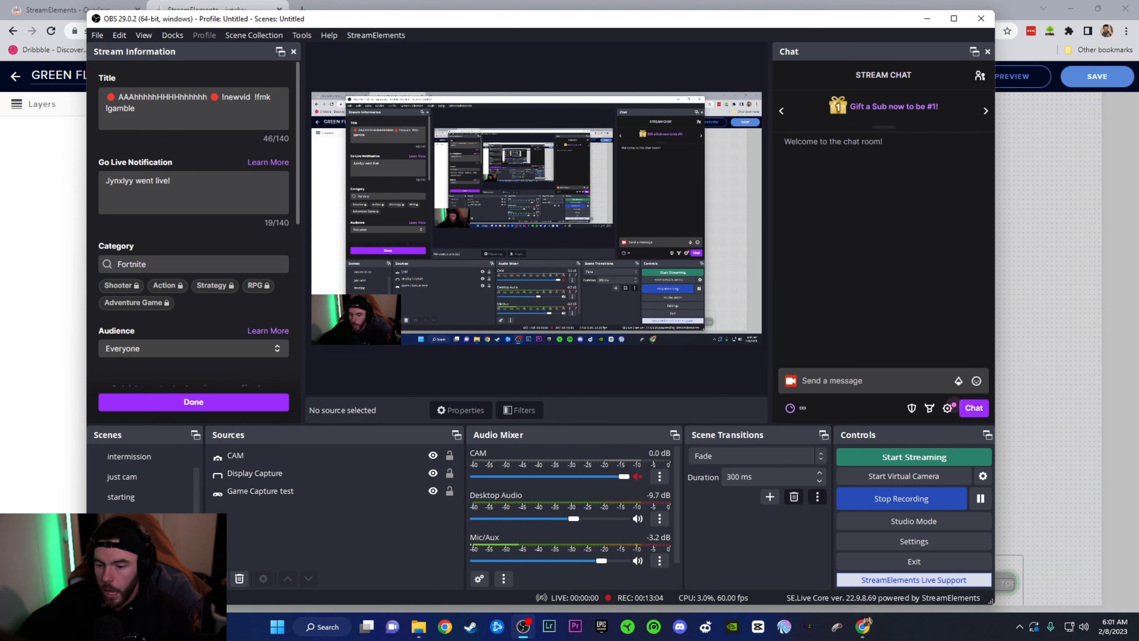
pyautogui.click(284, 456)
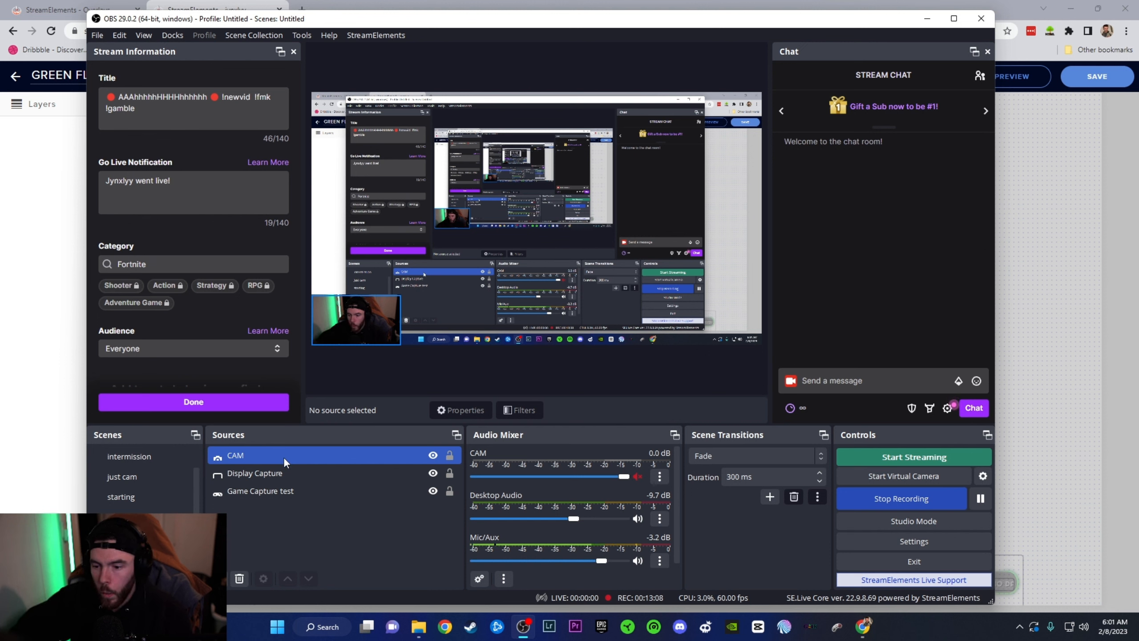
pyautogui.click(287, 473)
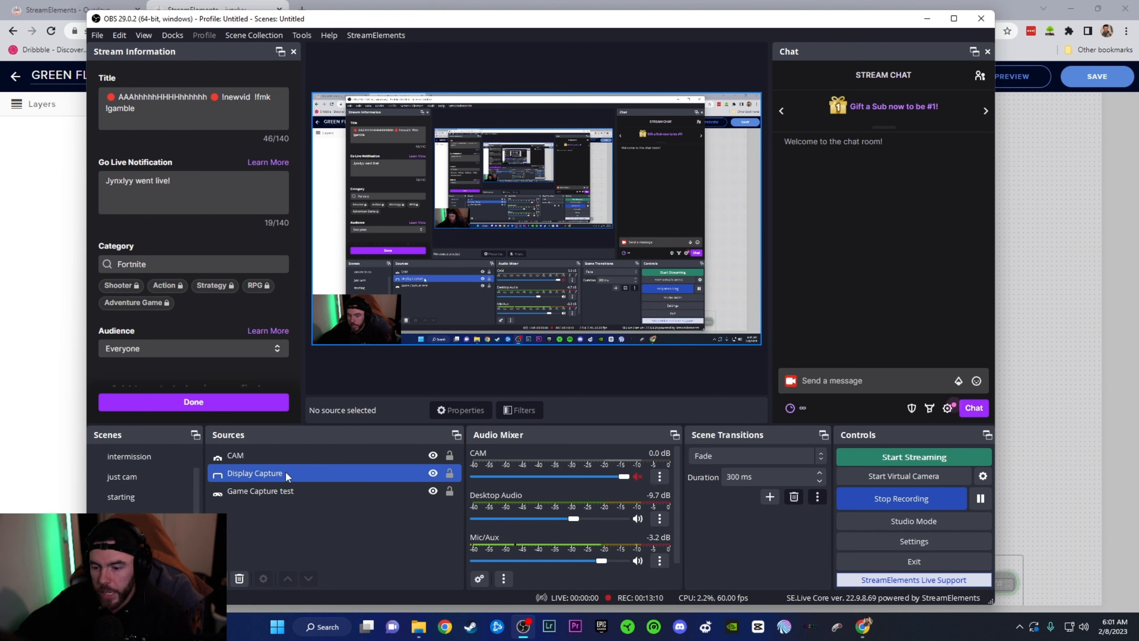
pyautogui.click(303, 491)
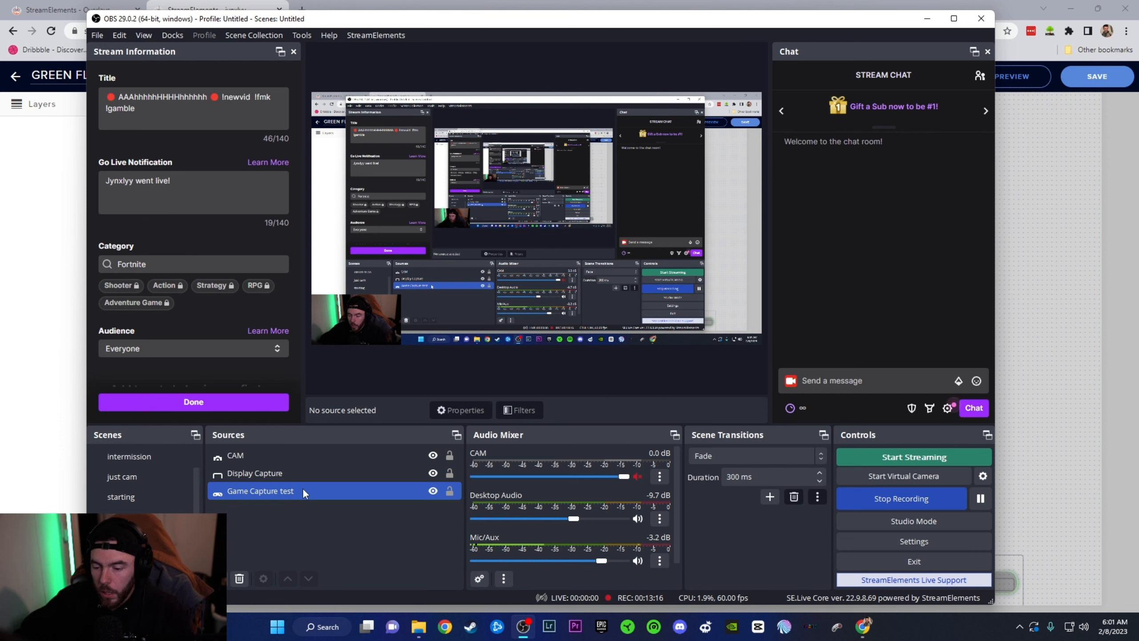
# Step: Add a new Browser source named Overlay to the scene
pyautogui.click(228, 553)
pyautogui.click(216, 579)
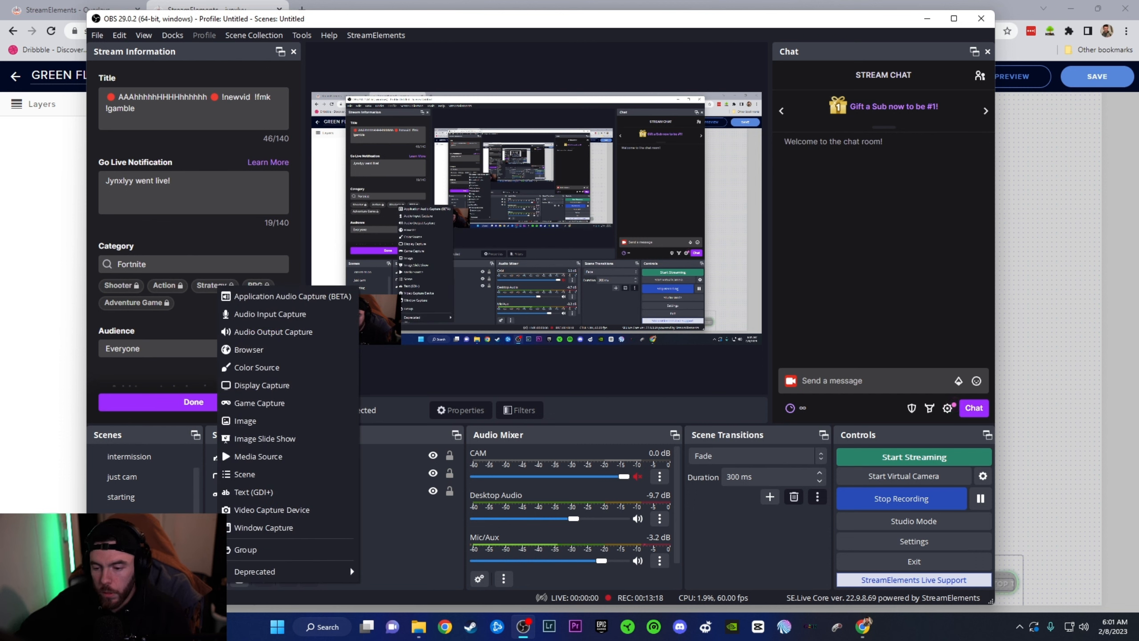
pyautogui.click(254, 350)
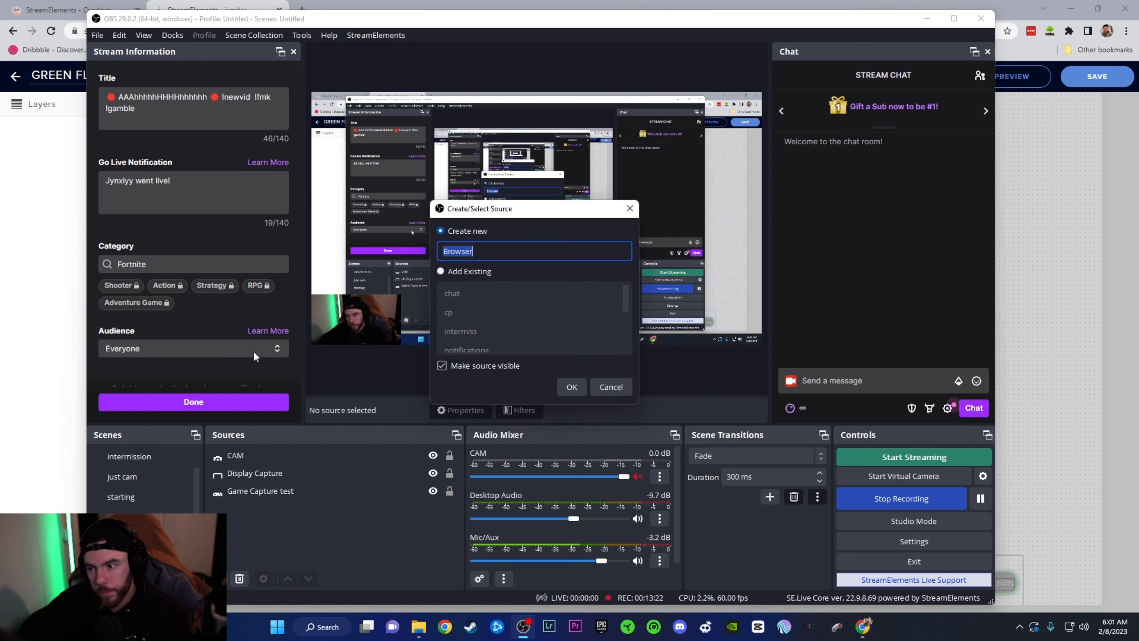
pyautogui.write('O')
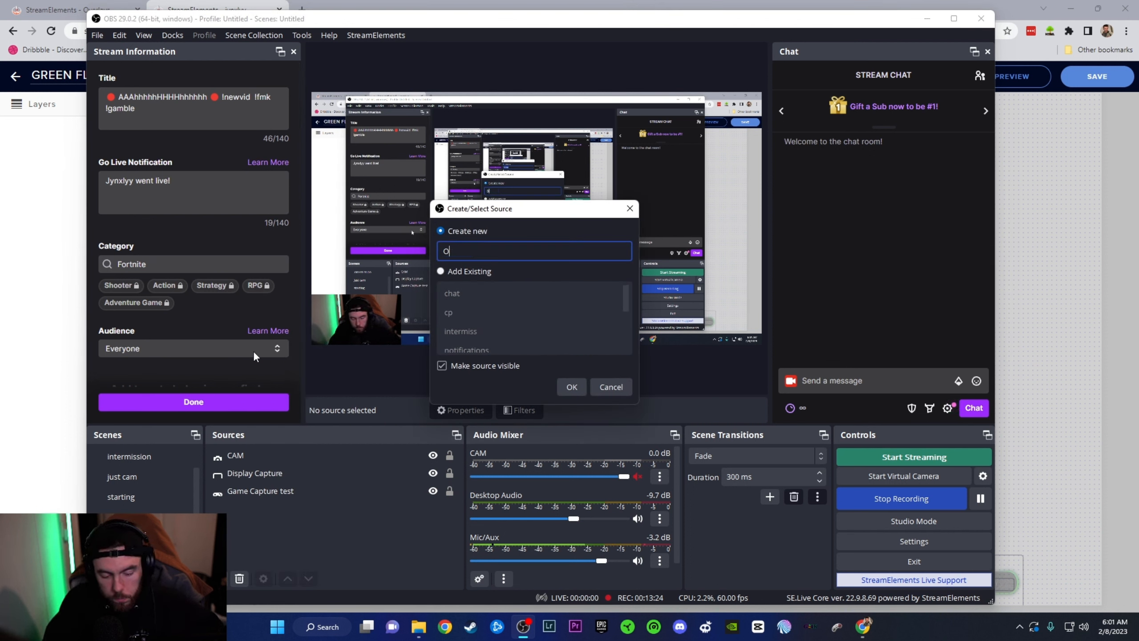
pyautogui.write('vedrlay')
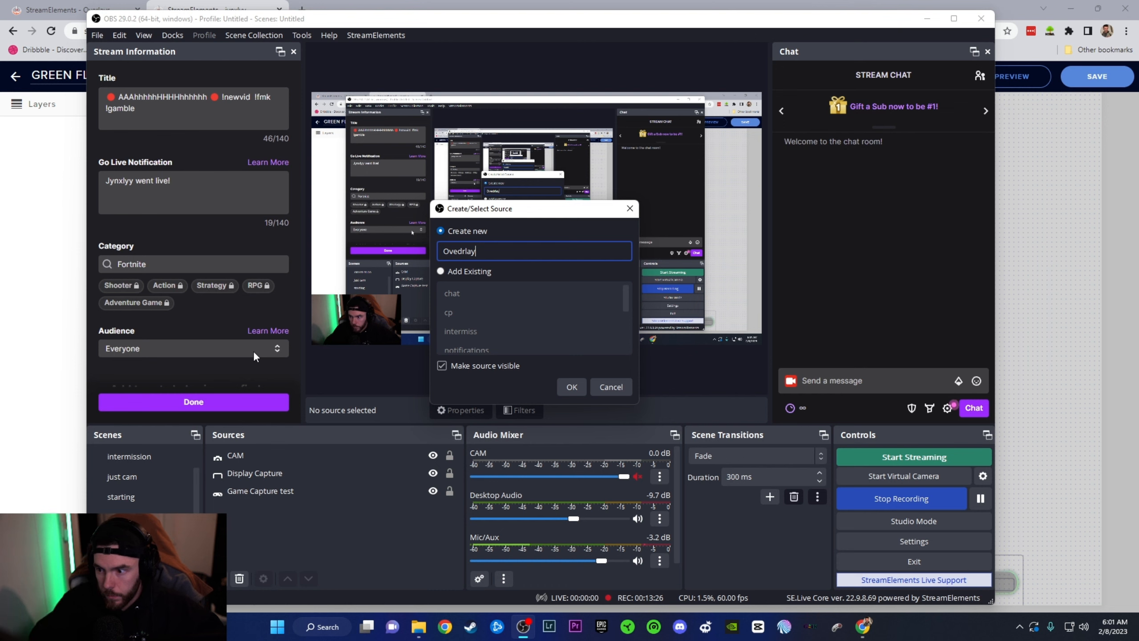
pyautogui.click(464, 254)
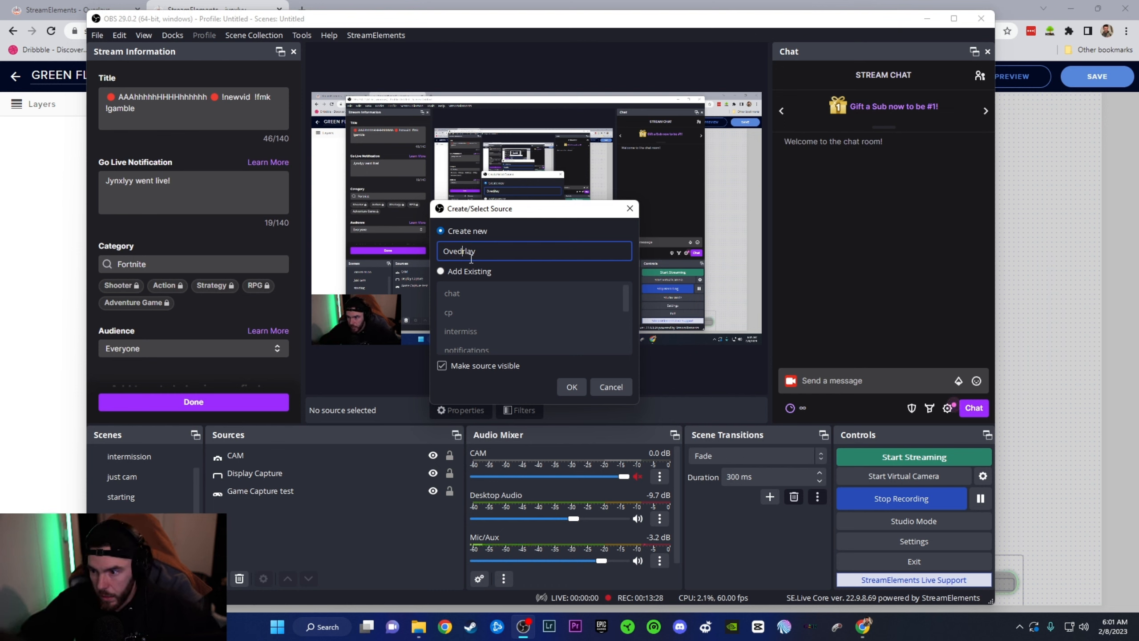
pyautogui.press('BackSpace')
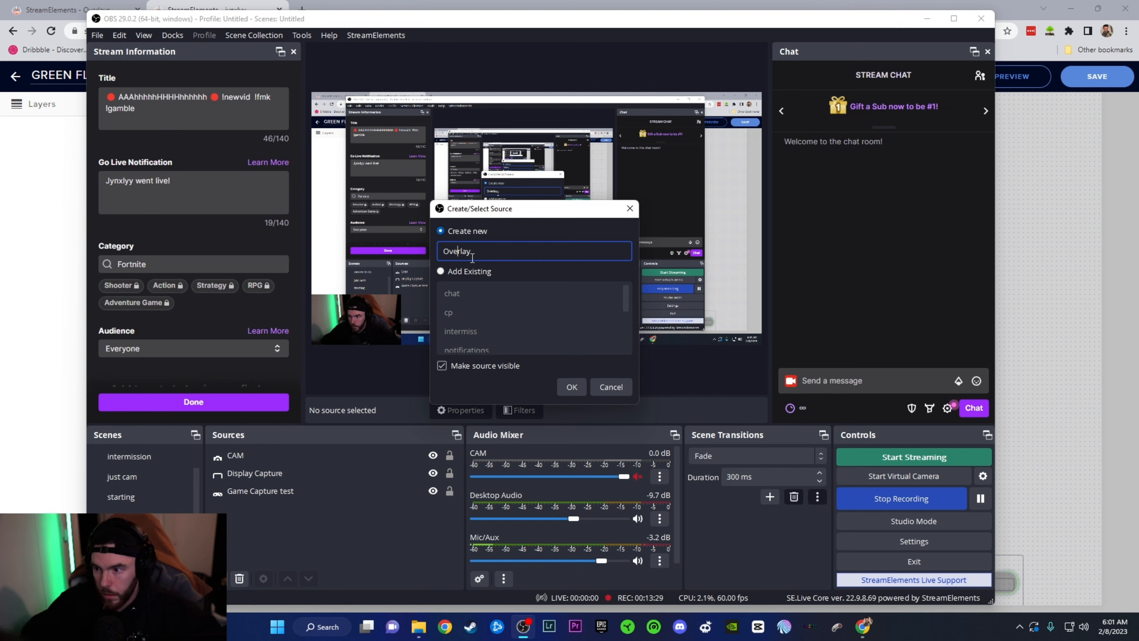
pyautogui.click(571, 386)
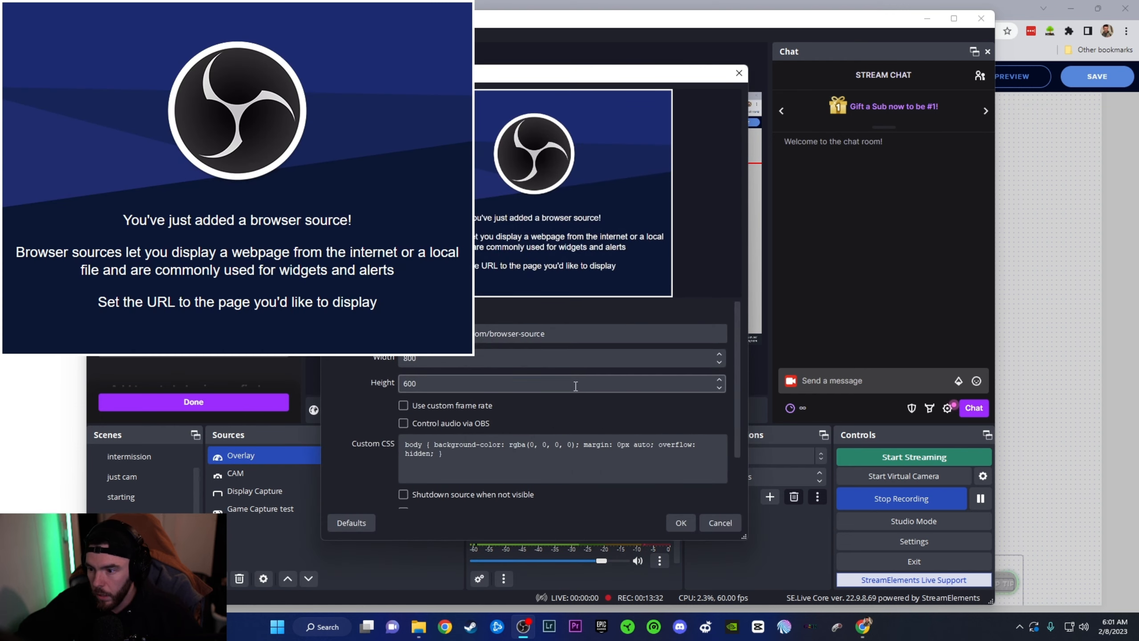
# Step: Paste the private overlay link as the browser source's URL and set its size to 1920 by 1080
pyautogui.moveTo(577, 332); pyautogui.dragTo(390, 335)
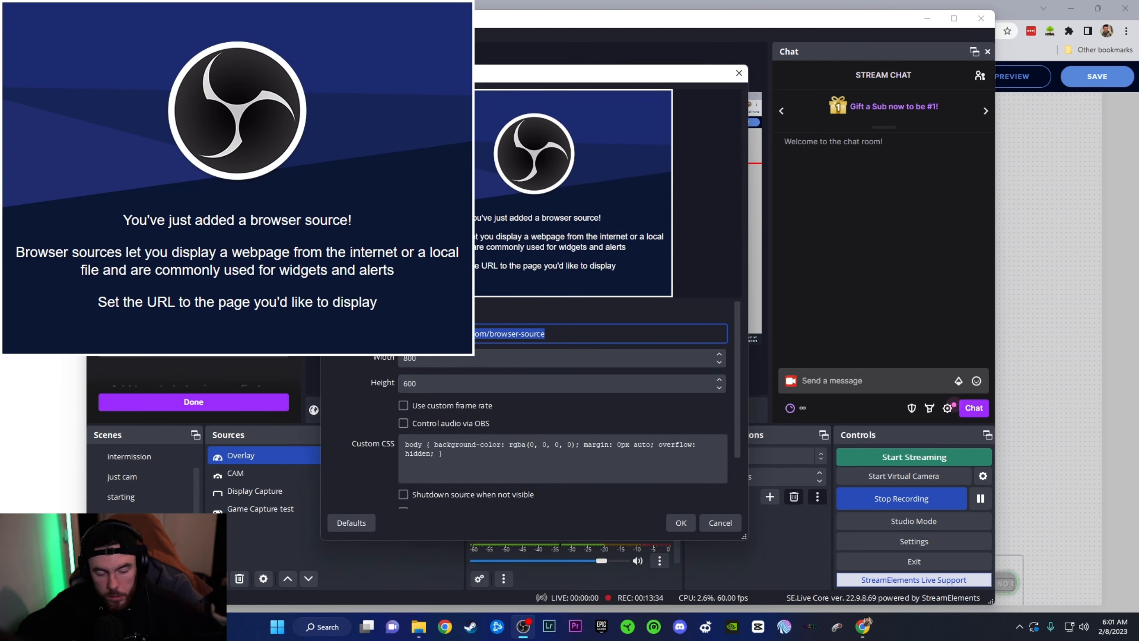
pyautogui.hotkey('ctrl', 'v')
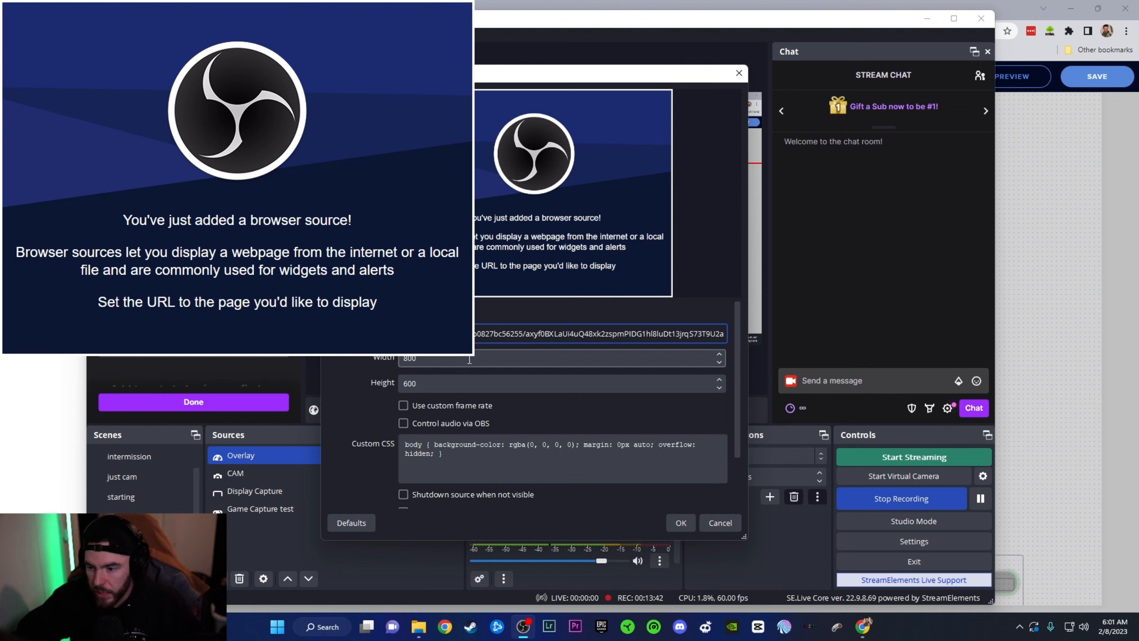
pyautogui.doubleClick(397, 362)
pyautogui.doubleClick(387, 362)
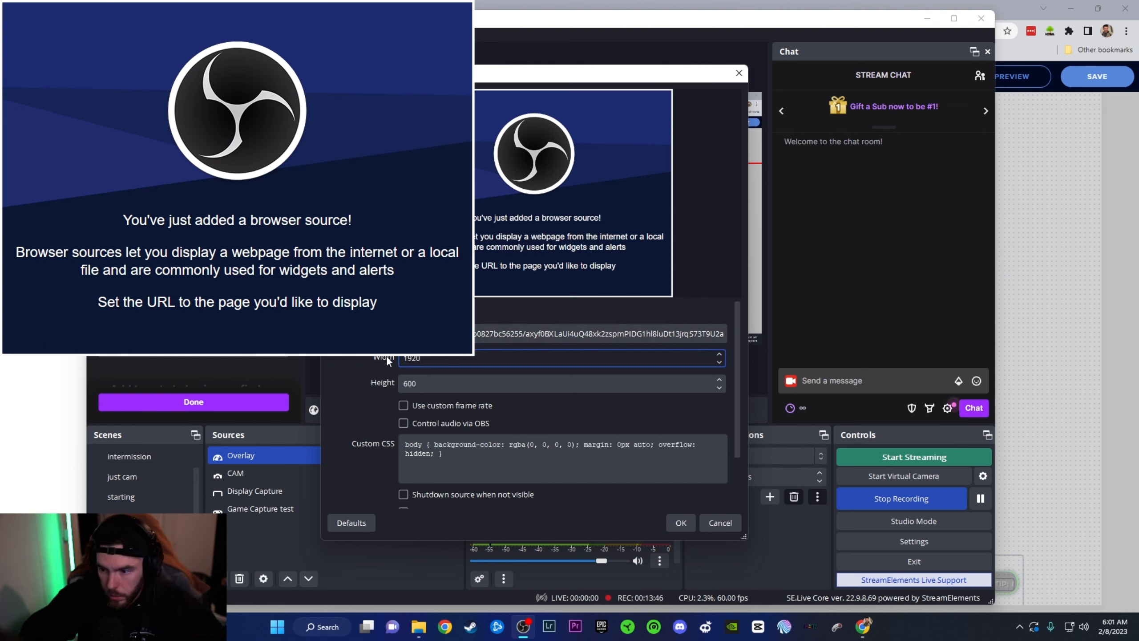
pyautogui.click(457, 388)
pyautogui.moveTo(424, 384); pyautogui.dragTo(377, 382)
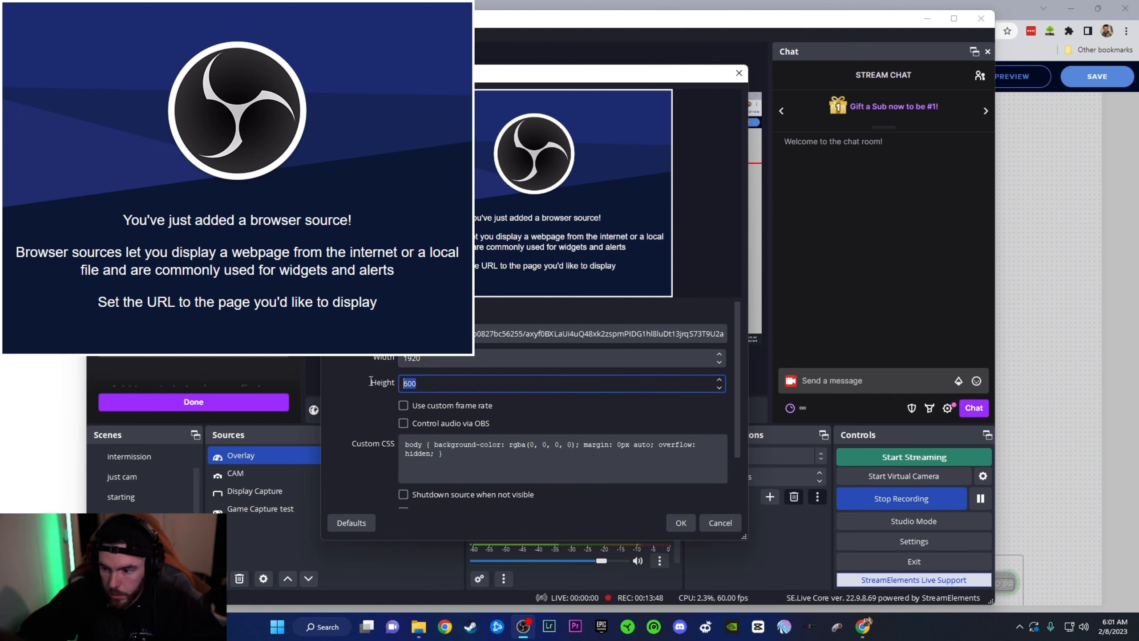
pyautogui.write('1080')
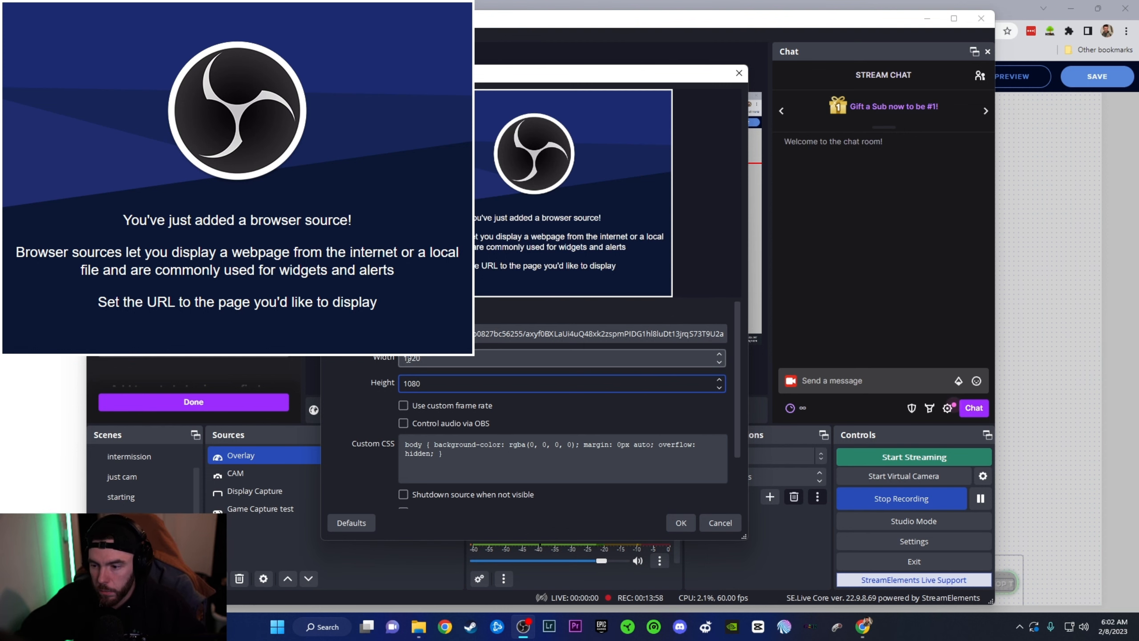
pyautogui.click(680, 523)
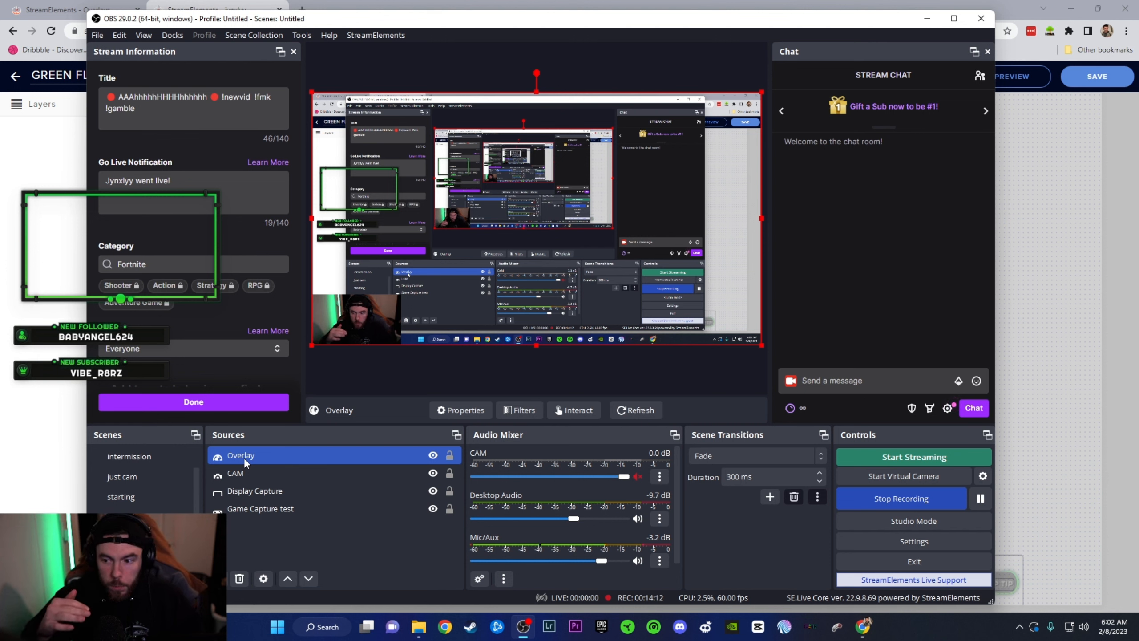
# Step: Move and shrink the CAM source so it fits inside the overlay's green webcam frame
pyautogui.keyDown('ctrl'); pyautogui.click(243, 474); pyautogui.keyUp('ctrl')
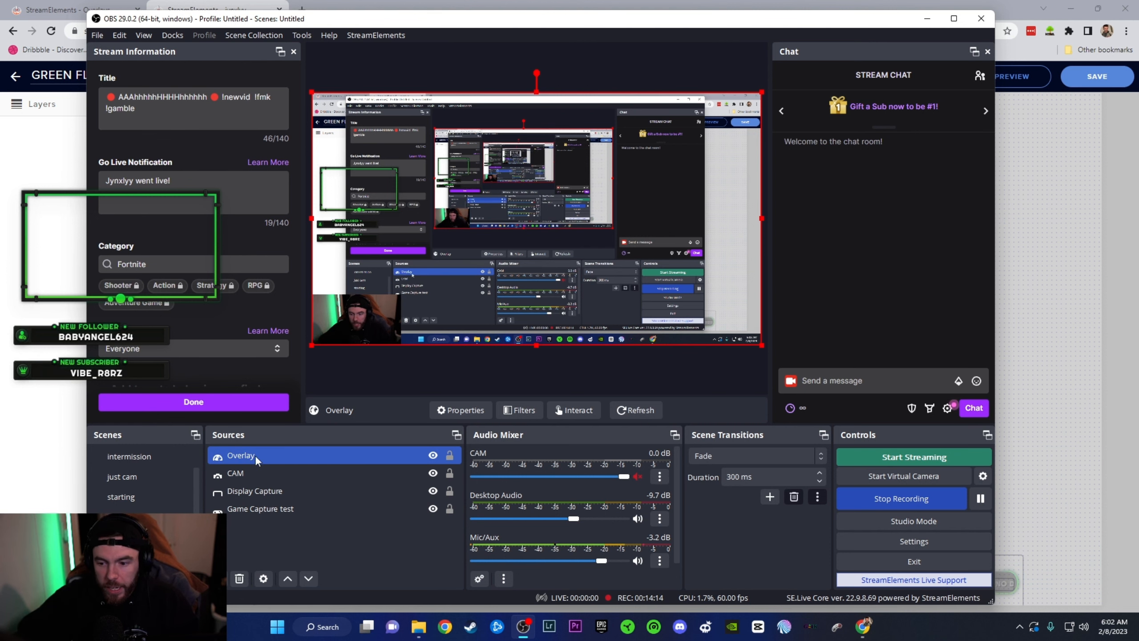
pyautogui.click(251, 472)
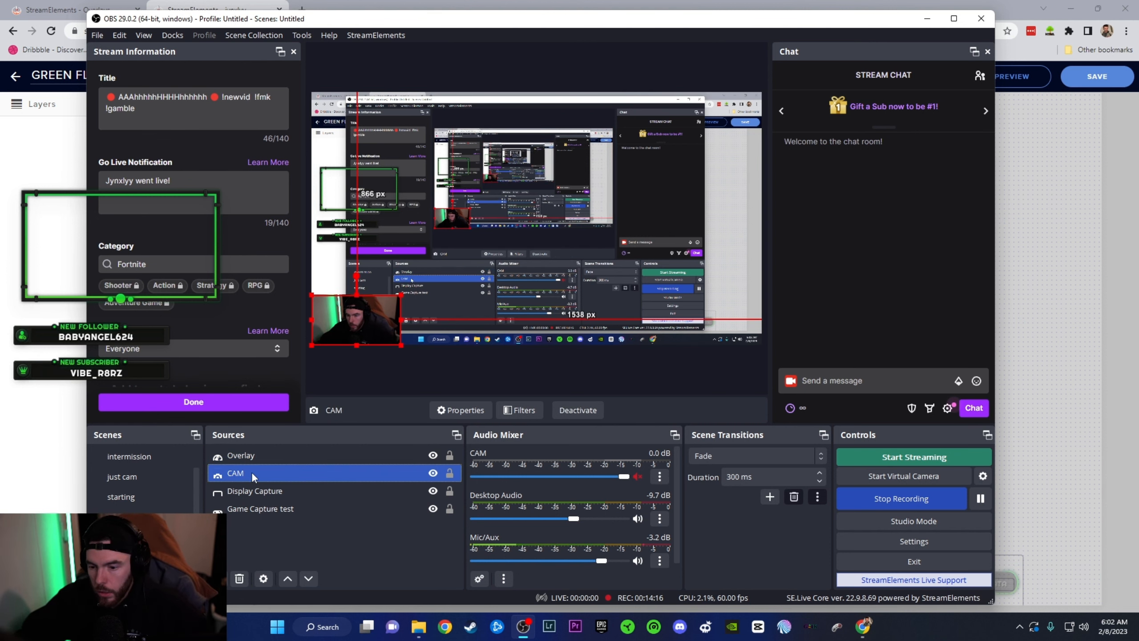
pyautogui.moveTo(357, 326); pyautogui.dragTo(408, 215)
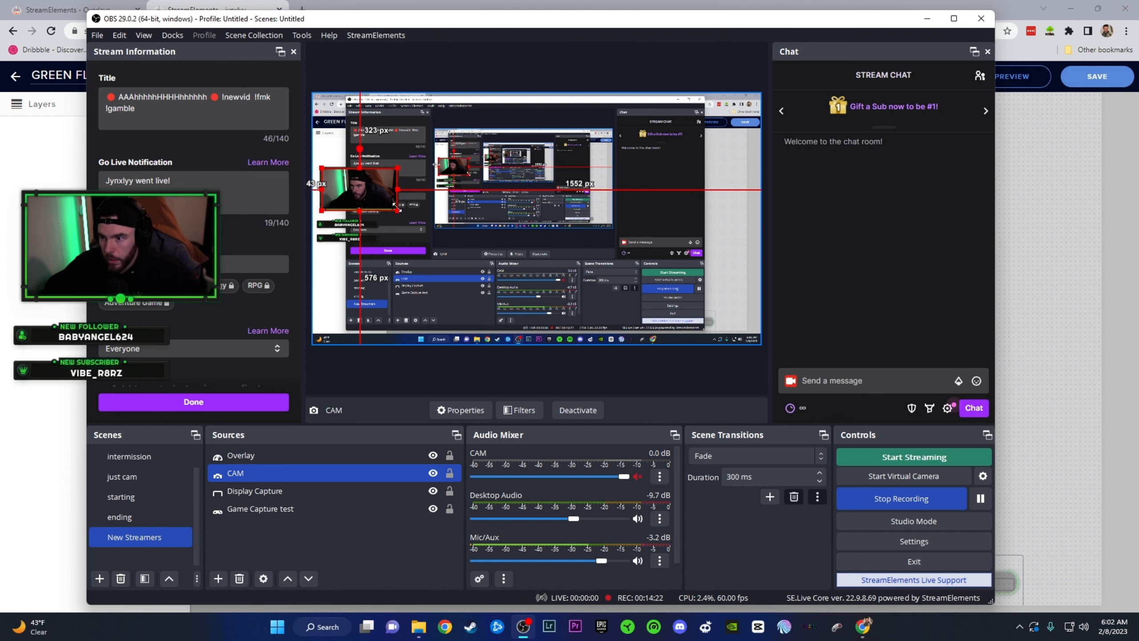
# Step: Select the Overlay source and enlarge the preview by narrowing the Stream Information and Chat docks
pyautogui.click(388, 283)
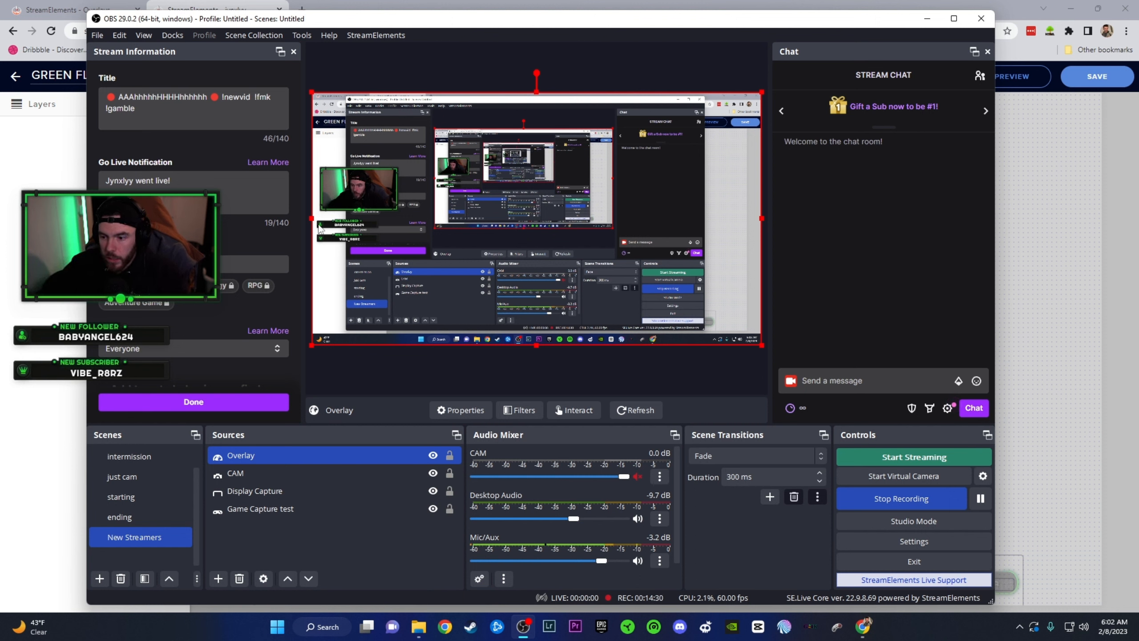
pyautogui.moveTo(304, 236); pyautogui.dragTo(207, 237)
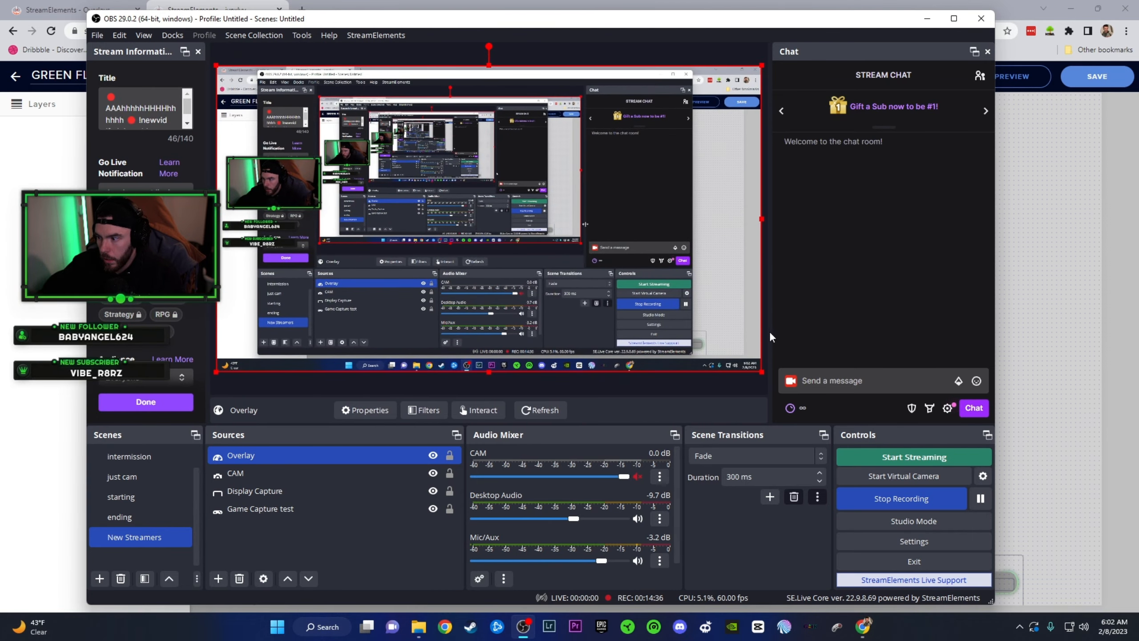
pyautogui.moveTo(772, 332); pyautogui.dragTo(853, 331)
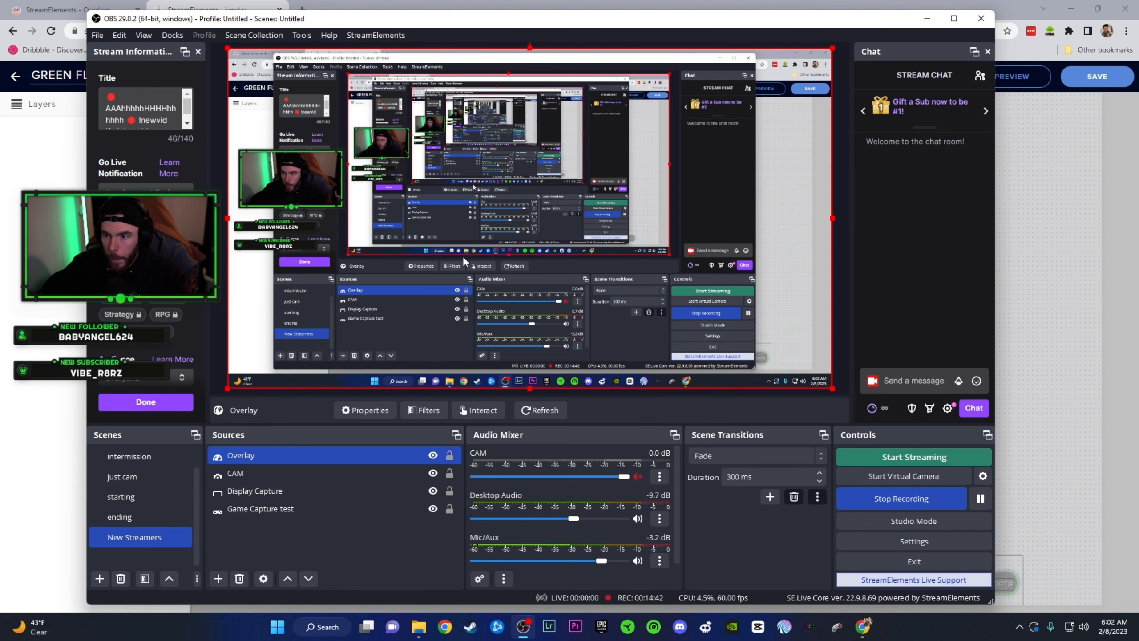
# Step: Switch back to the StreamElements editor and nudge the New Follower bar up toward the webcam frame and slightly right
pyautogui.click(1072, 254)
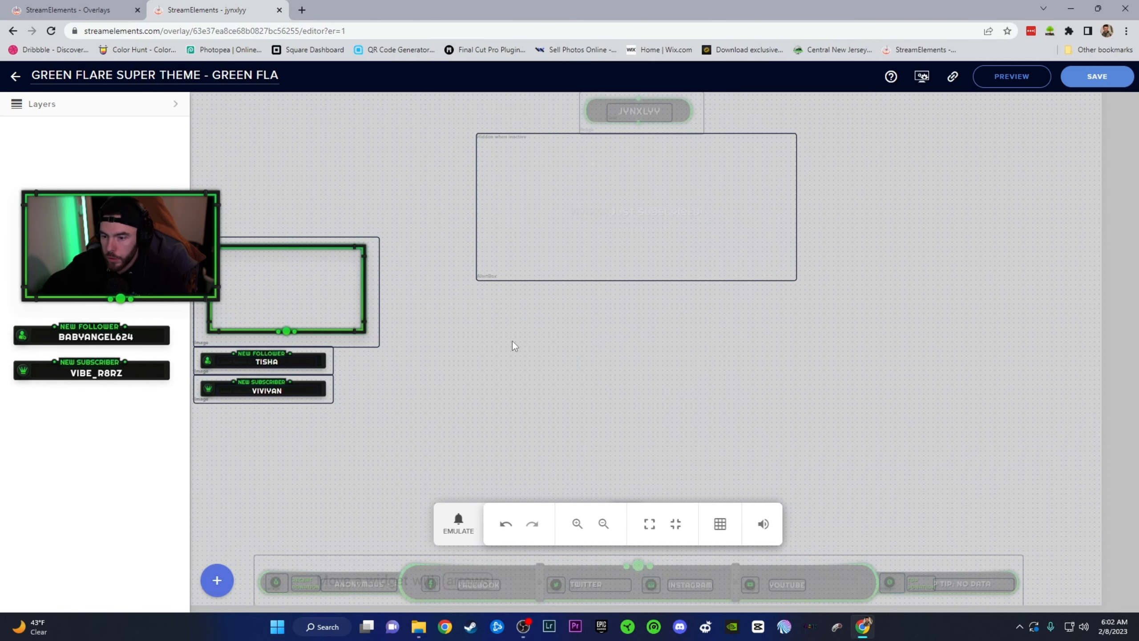
pyautogui.click(330, 360)
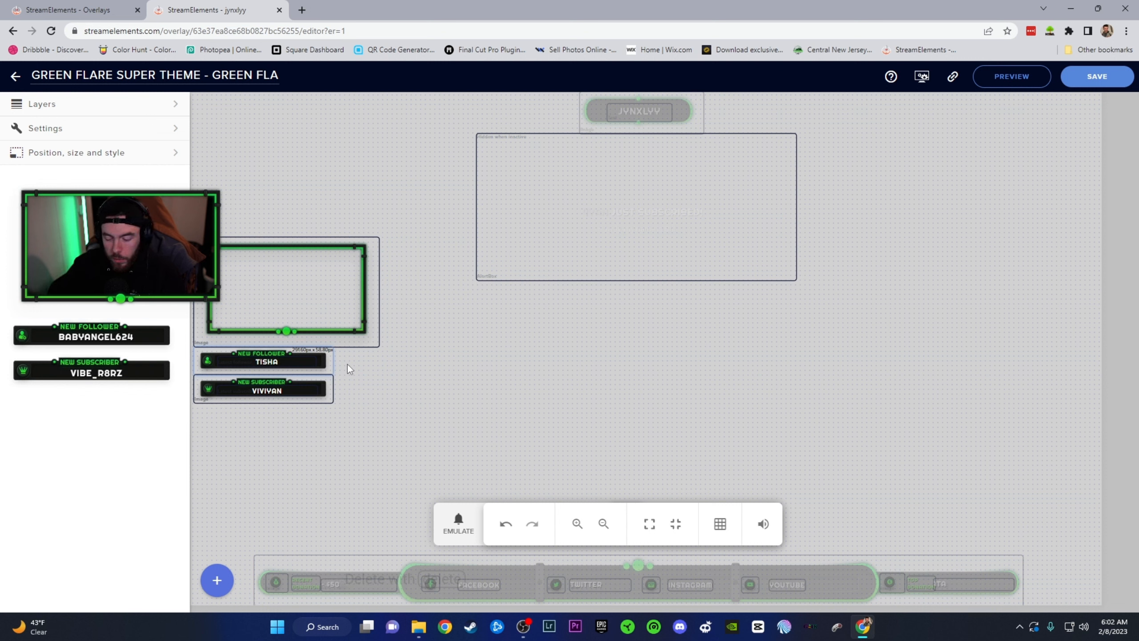
pyautogui.press('Up')
pyautogui.press('Up')
pyautogui.press('Up')
pyautogui.press('Up')
pyautogui.press('Up')
pyautogui.press('Up')
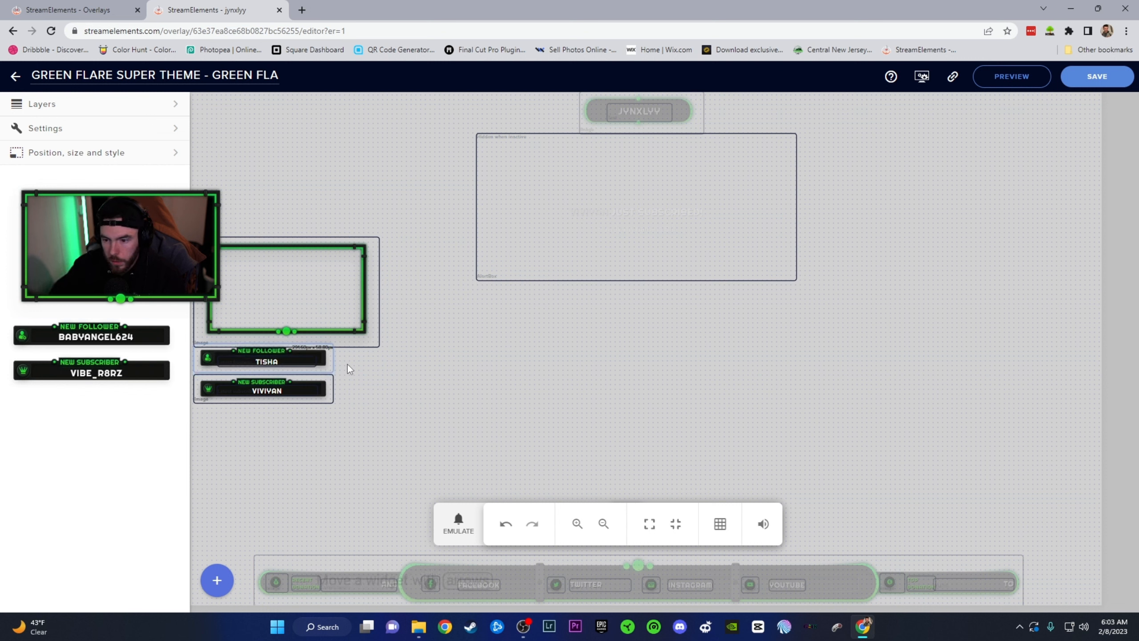
pyautogui.press('Up')
pyautogui.press('Up')
pyautogui.press('Up')
pyautogui.press('Up')
pyautogui.press('Up')
pyautogui.press('Up')
pyautogui.press('Up')
pyautogui.press('Up')
pyautogui.press('Up')
pyautogui.press('Up')
pyautogui.press('Up')
pyautogui.press('Up')
pyautogui.press('Right')
pyautogui.press('Right')
pyautogui.press('Right')
pyautogui.press('Right')
pyautogui.press('Right')
pyautogui.press('Right')
pyautogui.press('Right')
pyautogui.press('Right')
pyautogui.press('Right')
pyautogui.press('Right')
pyautogui.press('Right')
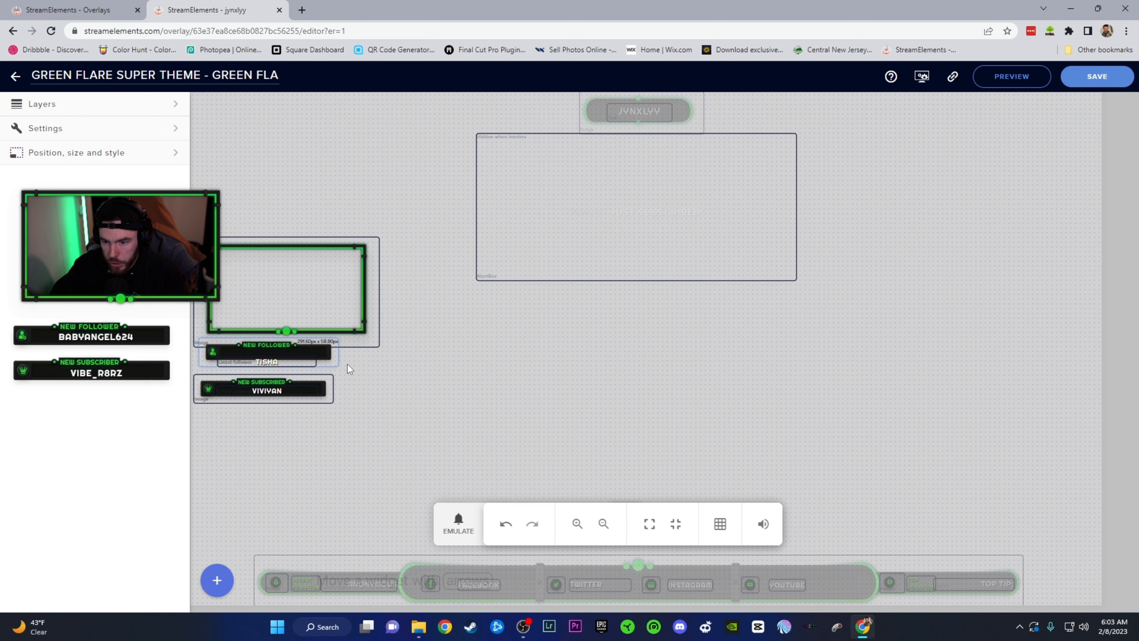
pyautogui.press('Up')
pyautogui.press('Up')
pyautogui.press('Up')
pyautogui.press('Up')
pyautogui.press('Up')
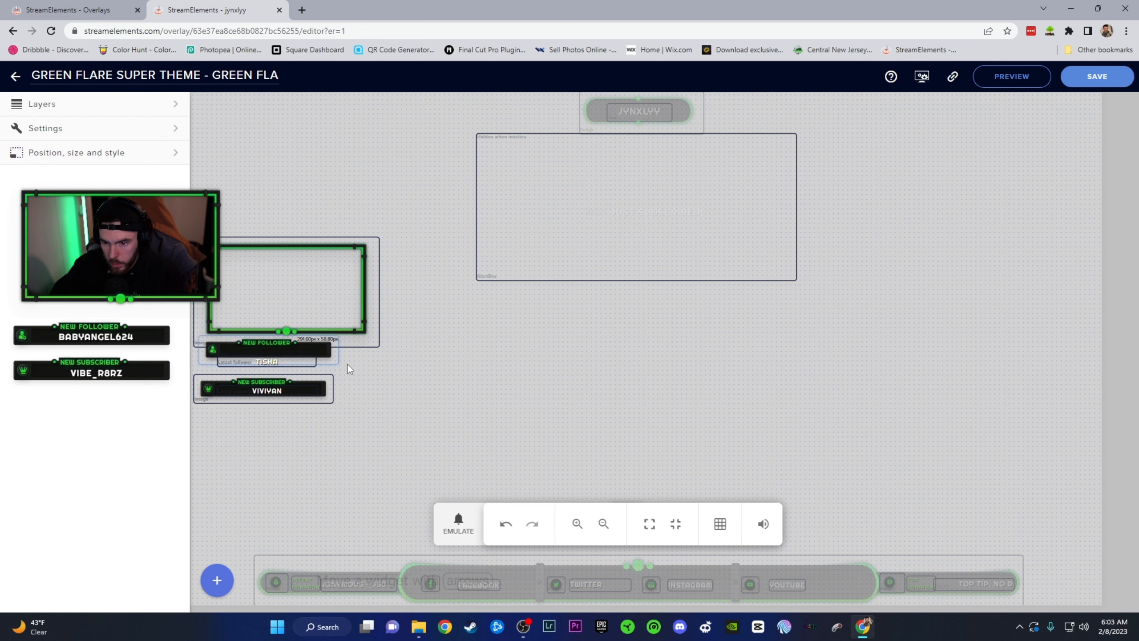
pyautogui.press('Left')
pyautogui.press('Left')
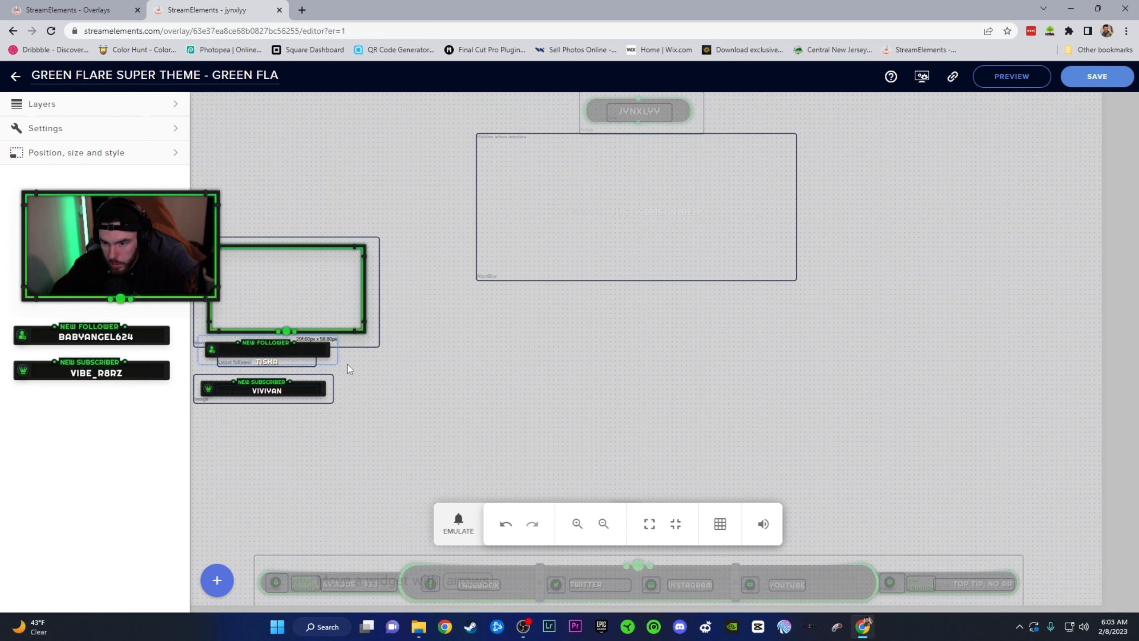
# Step: Nudge the follower name label up and right until it sits centred inside the moved New Follower bar
pyautogui.click(290, 362)
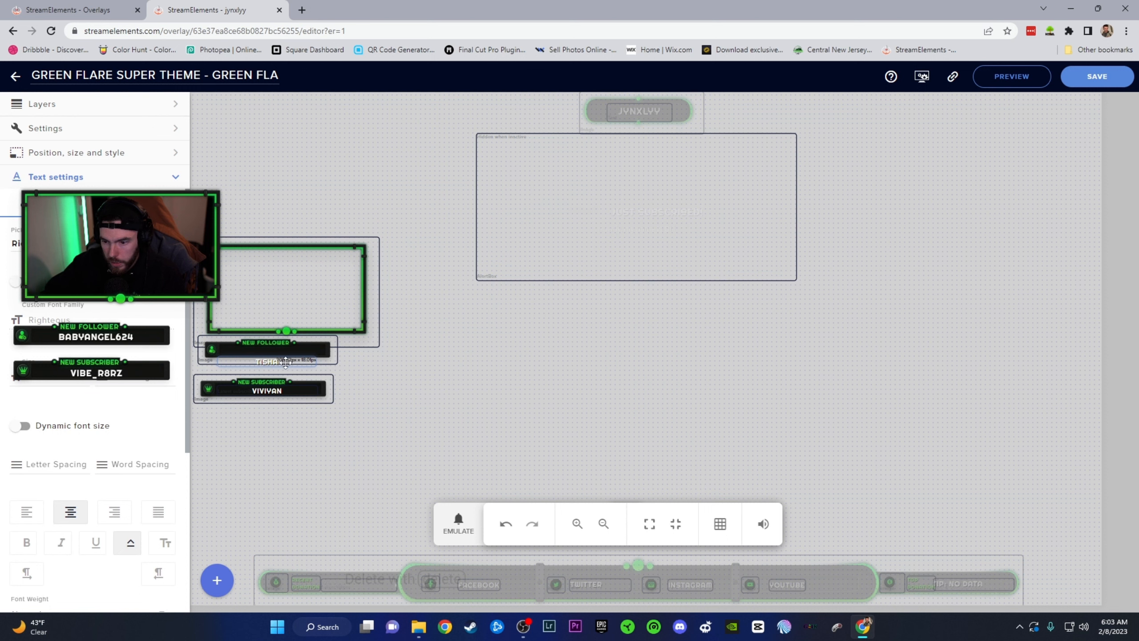
pyautogui.press('Up')
pyautogui.press('Up')
pyautogui.press('Up')
pyautogui.press('Up')
pyautogui.press('Up')
pyautogui.press('Up')
pyautogui.press('Up')
pyautogui.press('Up')
pyautogui.press('Up')
pyautogui.press('Up')
pyautogui.press('Up')
pyautogui.press('Up')
pyautogui.press('Up')
pyautogui.press('Up')
pyautogui.press('Up')
pyautogui.press('Up')
pyautogui.press('Up')
pyautogui.press('Up')
pyautogui.press('Up')
pyautogui.press('Up')
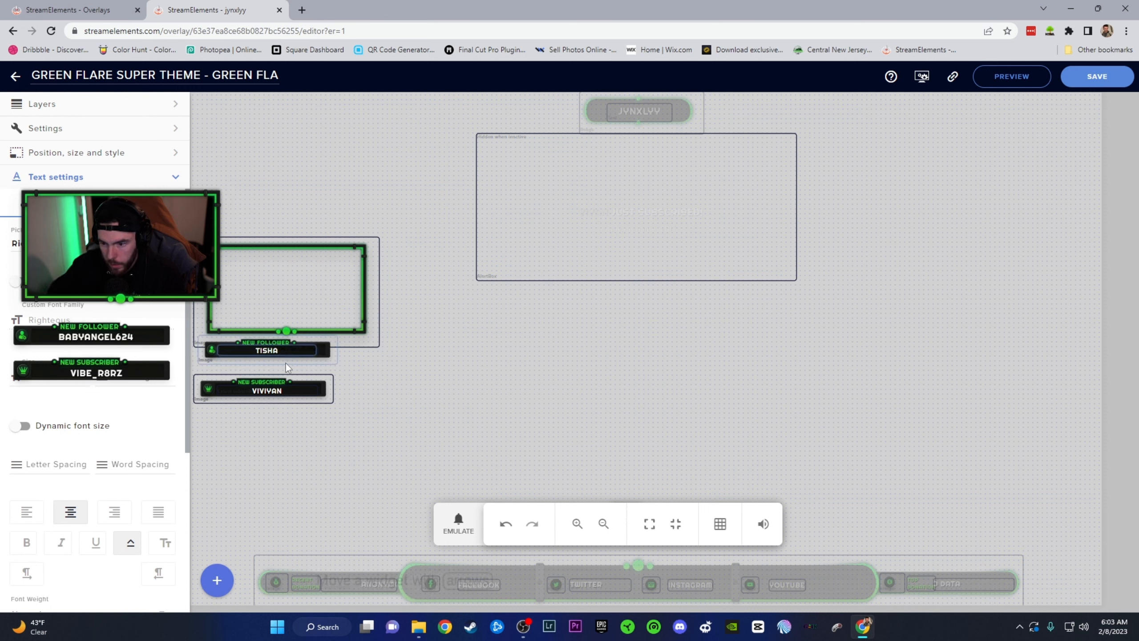
pyautogui.press('Down')
pyautogui.press('Right')
pyautogui.press('Right')
pyautogui.press('Right')
pyautogui.press('Right')
pyautogui.press('Right')
pyautogui.press('Right')
pyautogui.press('Right')
pyautogui.press('Right')
pyautogui.press('Right')
pyautogui.press('Right')
pyautogui.press('Right')
pyautogui.press('Right')
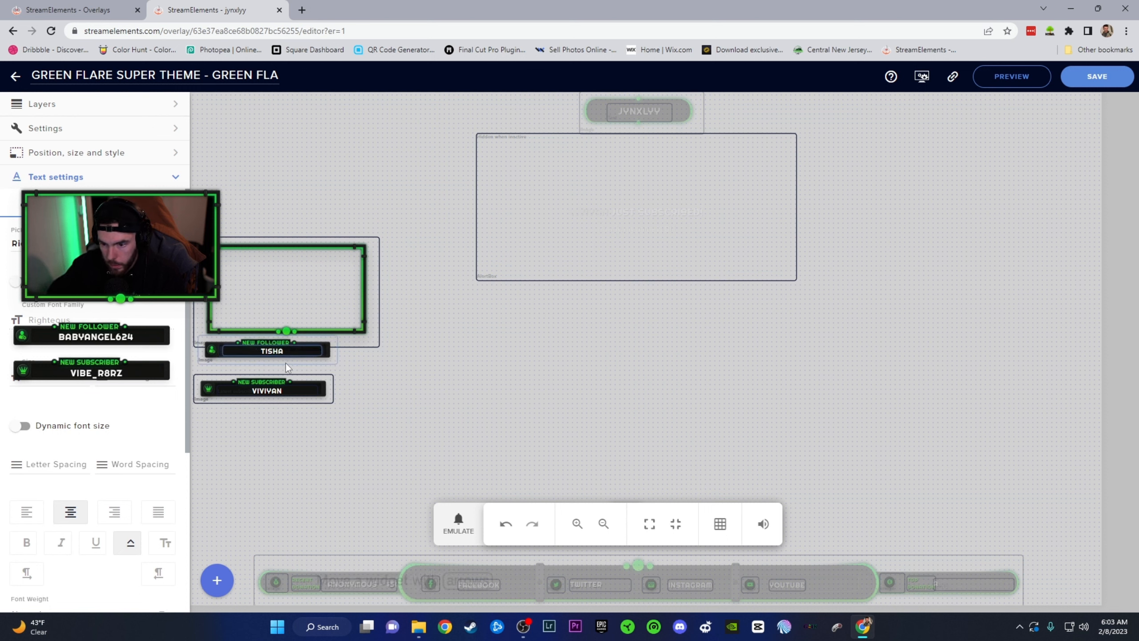
# Step: Nudge the follower name label up and move the New Subscriber bar directly beneath the New Follower bar, aligned with its edges
pyautogui.press('Up')
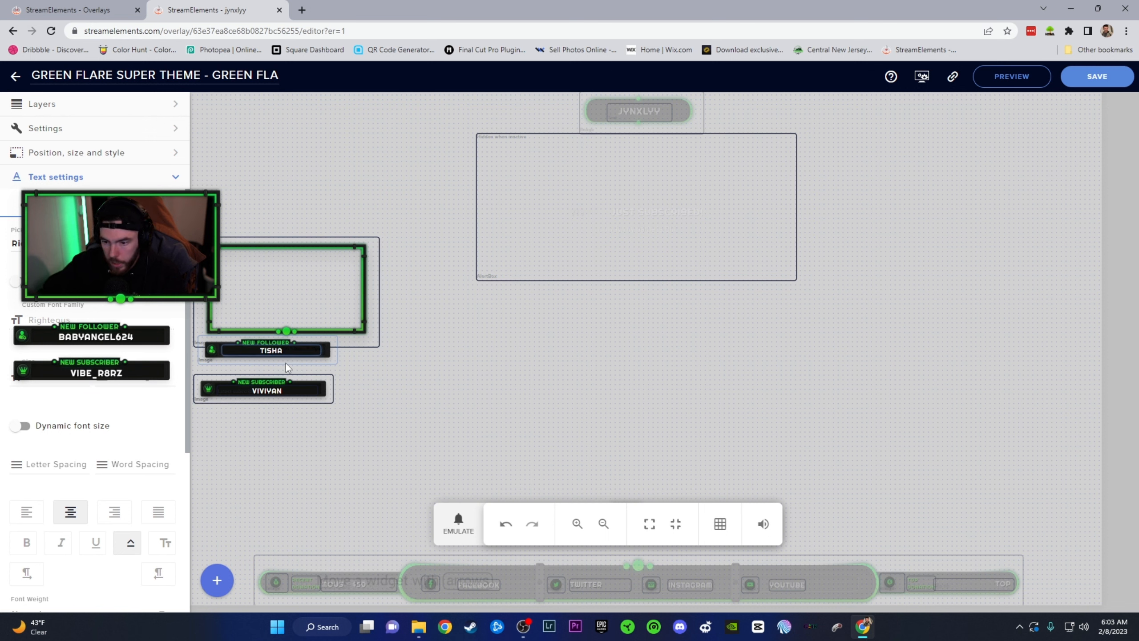
pyautogui.click(330, 398)
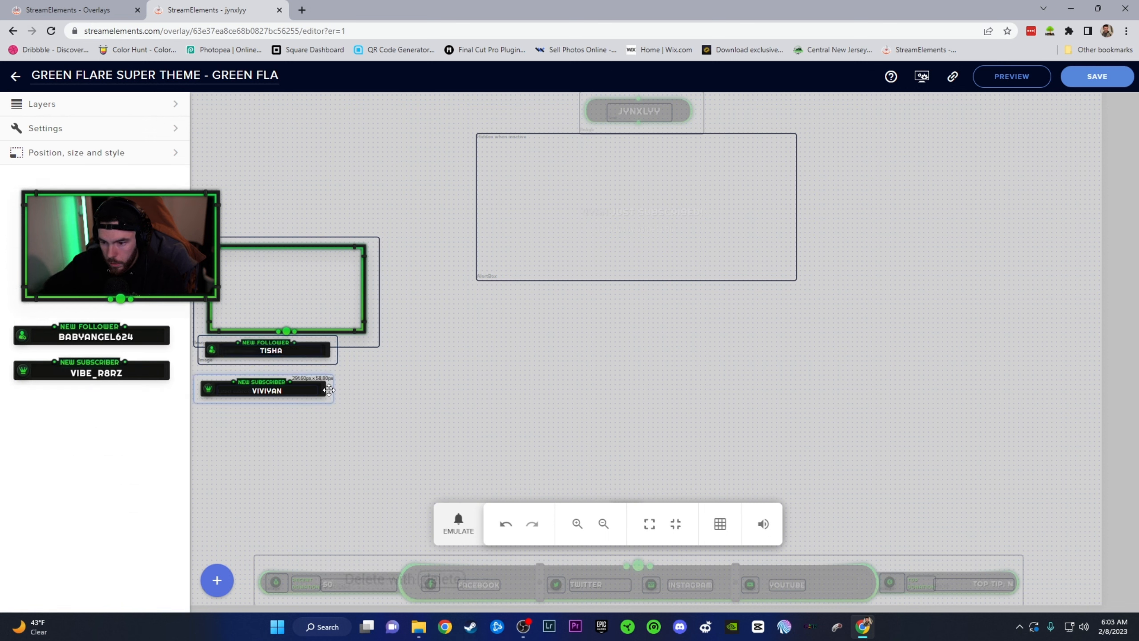
pyautogui.moveTo(330, 389); pyautogui.dragTo(332, 385)
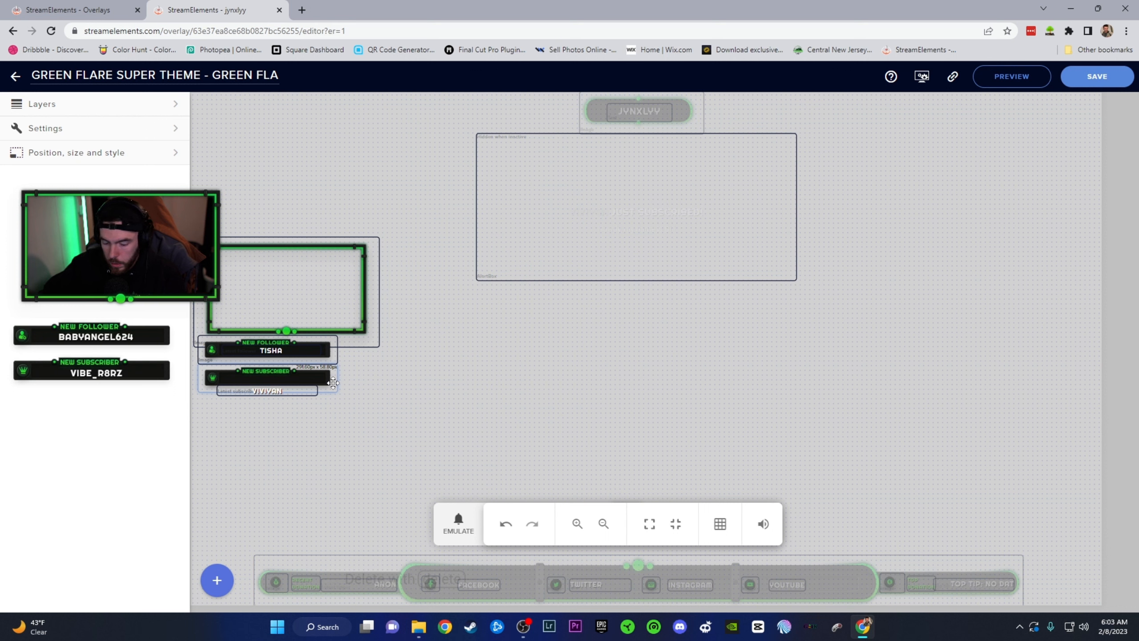
pyautogui.press('Up')
pyautogui.press('Up')
pyautogui.press('Up')
pyautogui.press('Up')
pyautogui.press('Up')
pyautogui.press('Up')
pyautogui.press('Up')
pyautogui.press('Up')
pyautogui.press('Up')
pyautogui.press('Up')
pyautogui.press('Up')
pyautogui.press('Up')
pyautogui.press('Up')
pyautogui.press('Up')
pyautogui.press('Up')
pyautogui.press('Up')
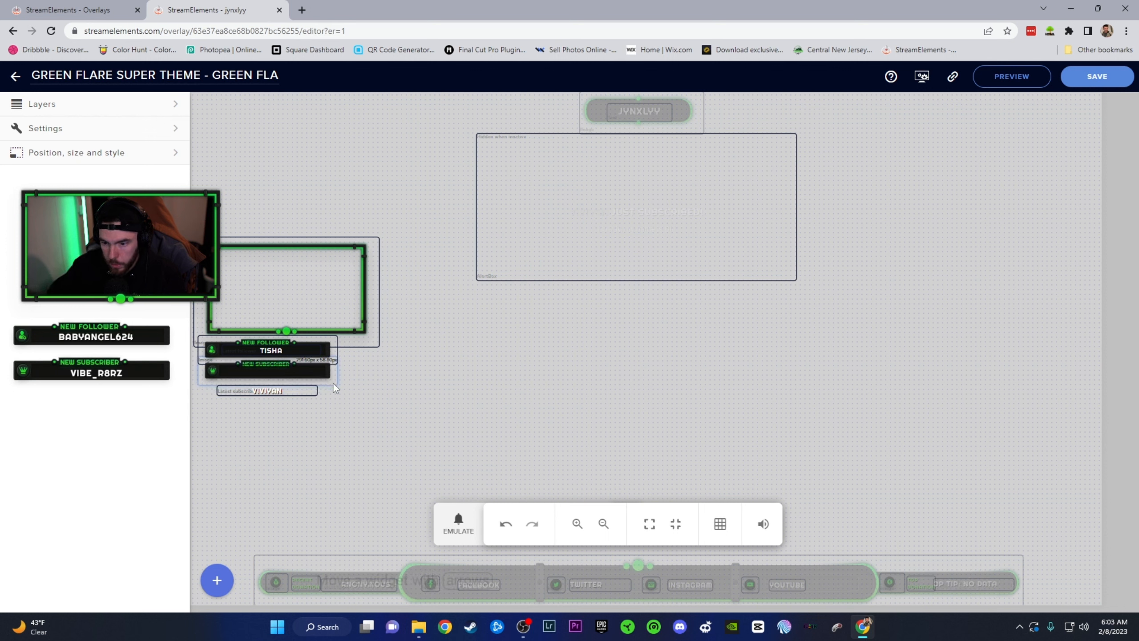
pyautogui.press('Up')
# Step: Nudge the subscriber name label up until it sits centred vertically inside the moved New Subscriber bar
pyautogui.click(311, 390)
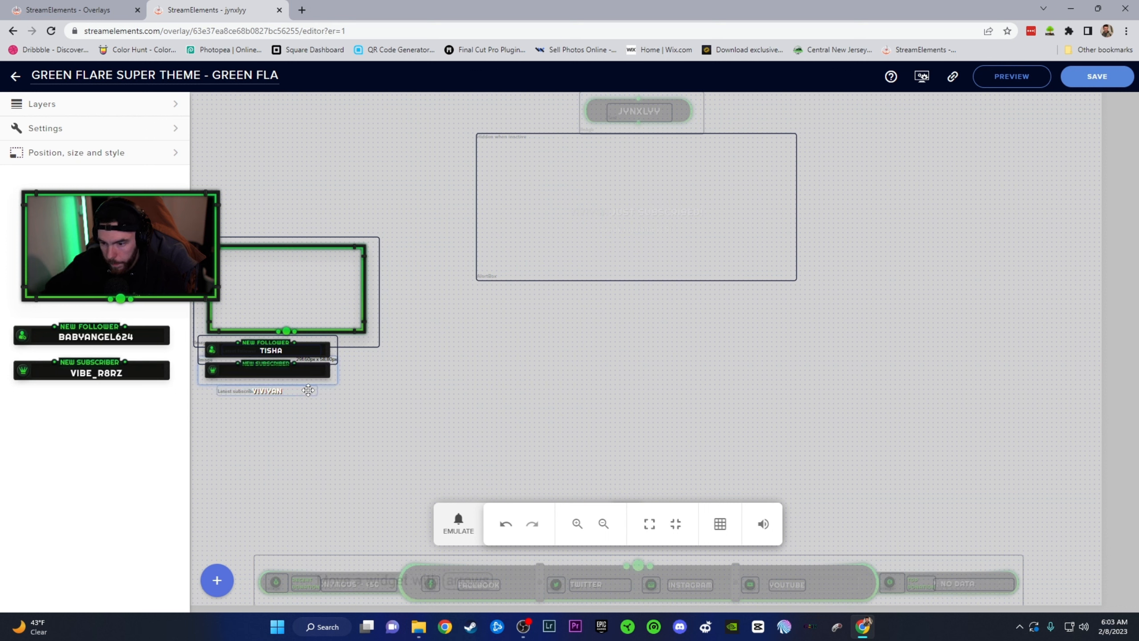
pyautogui.press('Up')
pyautogui.press('Up')
pyautogui.press('Up')
pyautogui.press('Up')
pyautogui.press('Up')
pyautogui.press('Up')
pyautogui.press('Up')
pyautogui.press('Up')
pyautogui.press('Up')
pyautogui.press('Up')
pyautogui.press('Up')
pyautogui.press('Up')
pyautogui.press('Up')
pyautogui.press('Up')
pyautogui.press('Up')
pyautogui.press('Up')
pyautogui.press('Up')
pyautogui.press('Up')
pyautogui.press('Up')
pyautogui.press('Up')
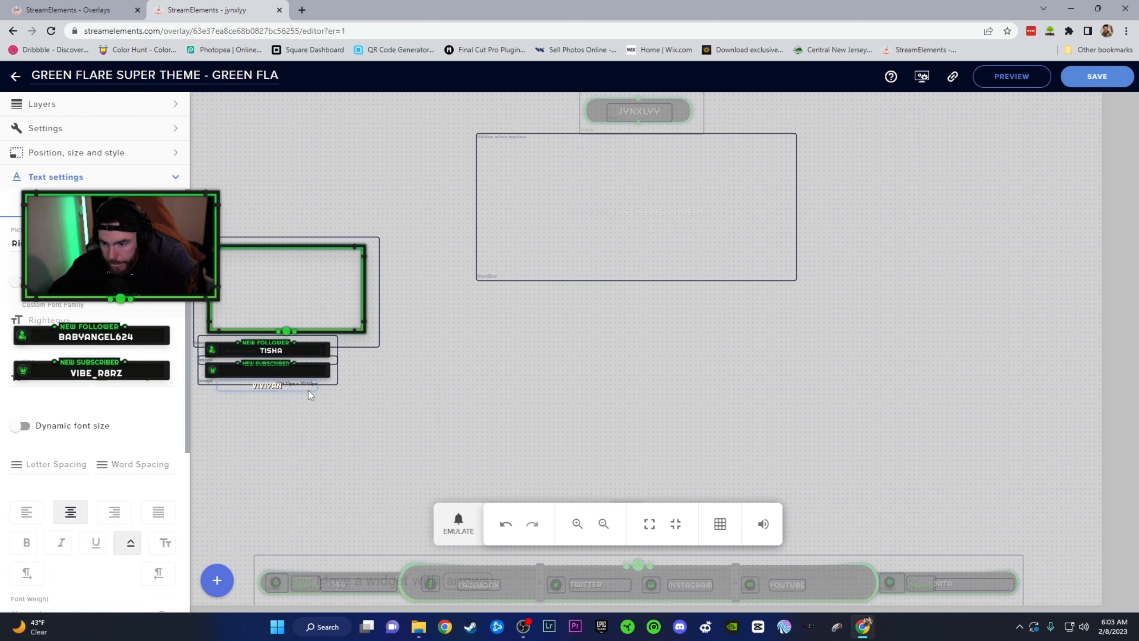
pyautogui.press('Up')
pyautogui.press('Up')
pyautogui.press('Up')
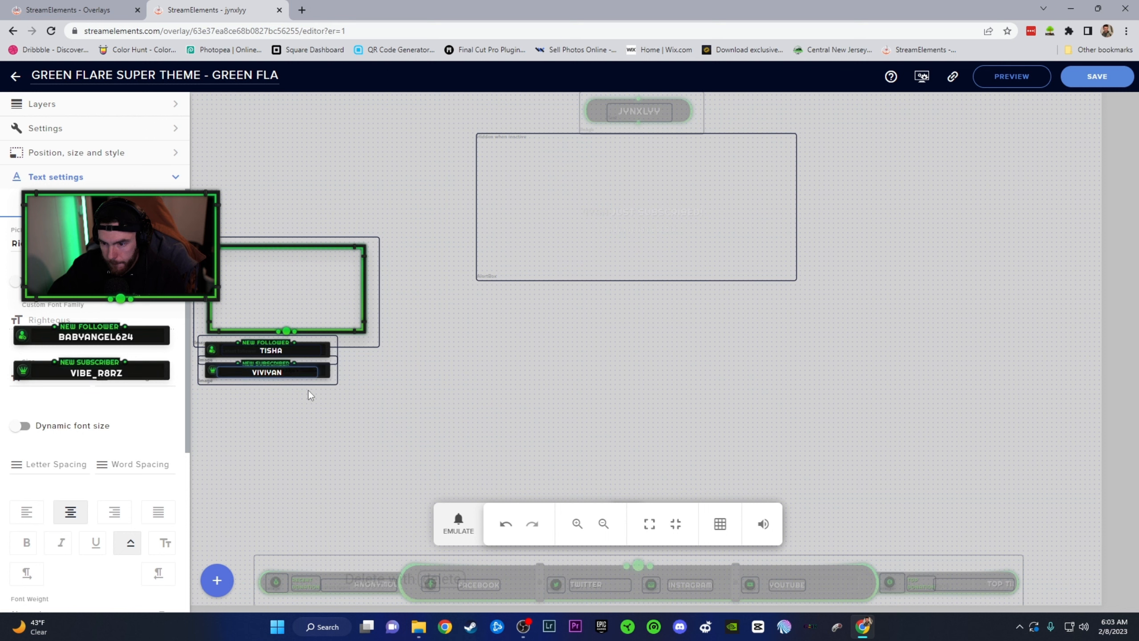
# Step: Save the Green Flare overlay, check the repositioned bars in OBS, and return to the StreamElements editor
pyautogui.click(361, 399)
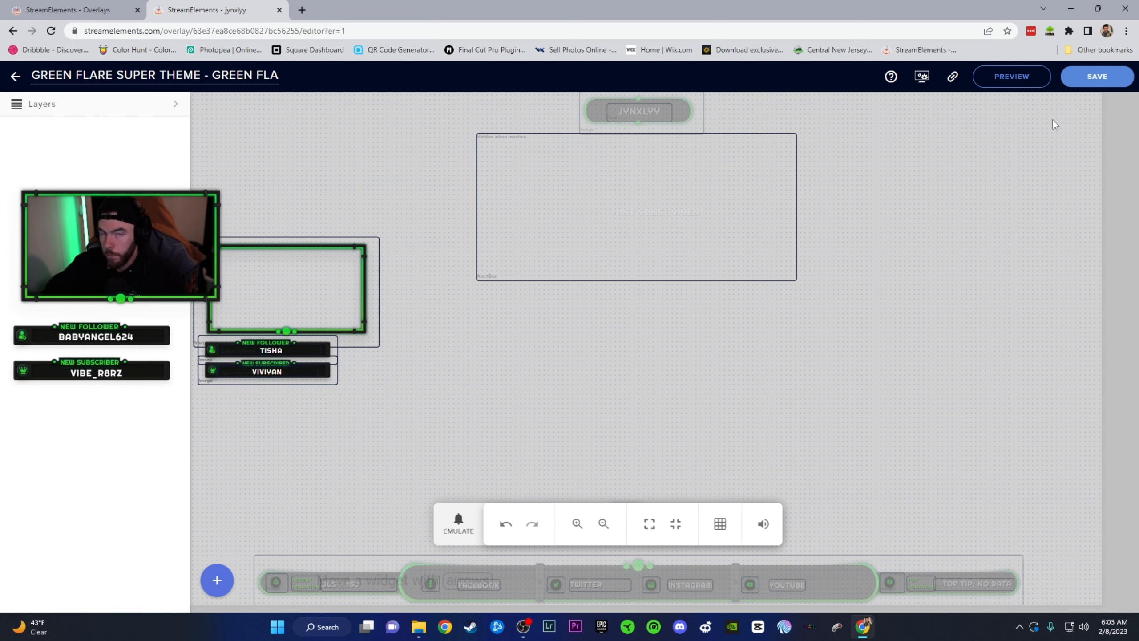
pyautogui.click(1078, 83)
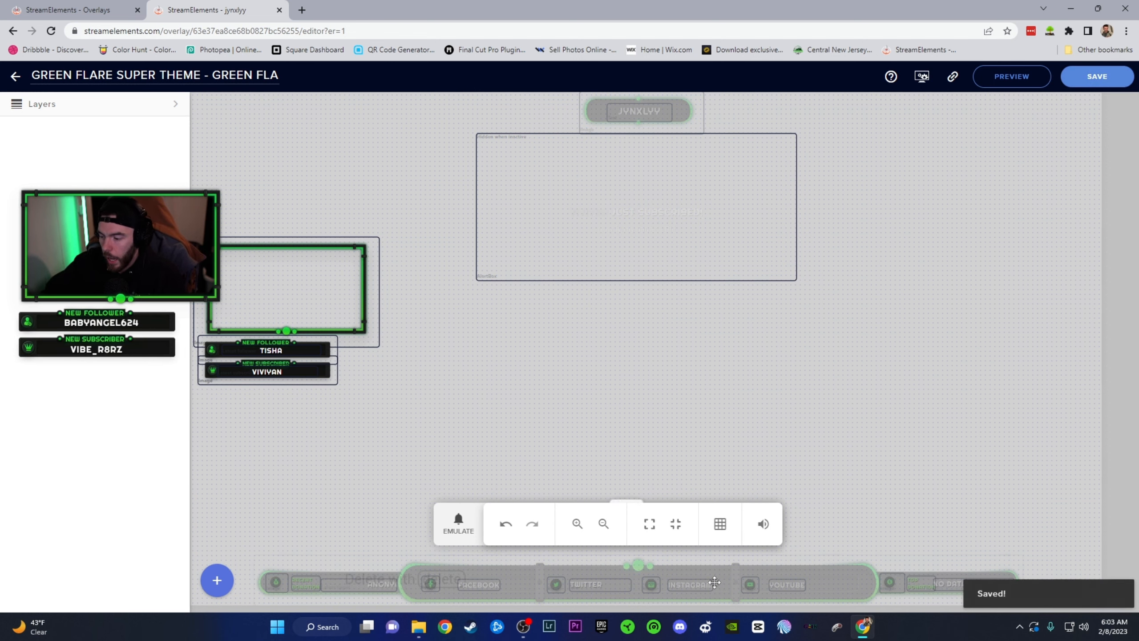
pyautogui.click(522, 626)
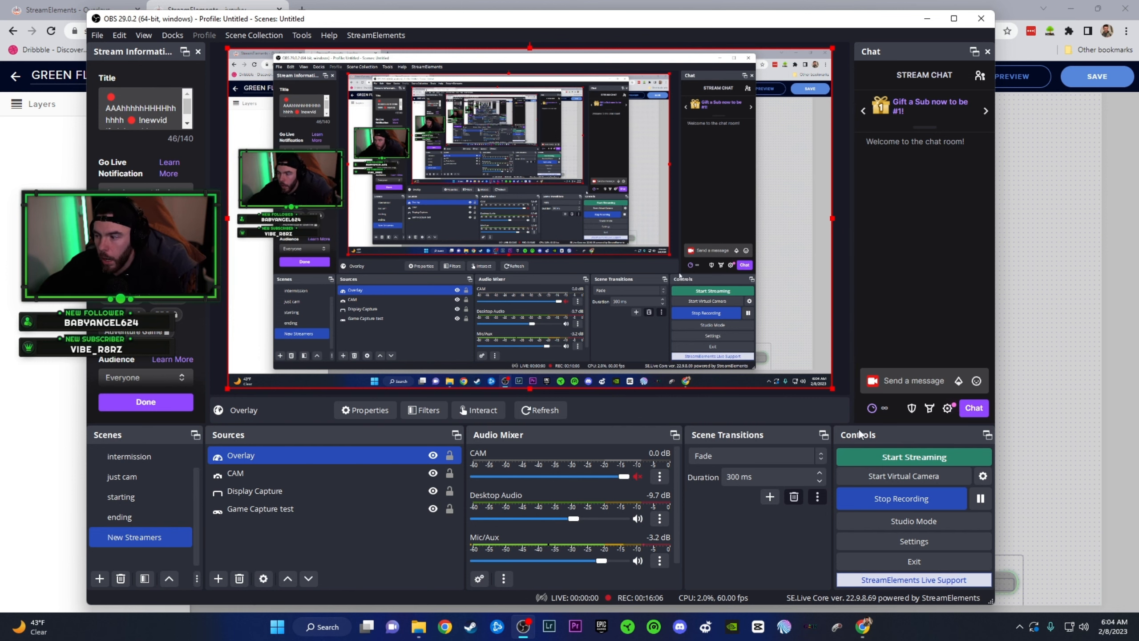
pyautogui.click(1042, 365)
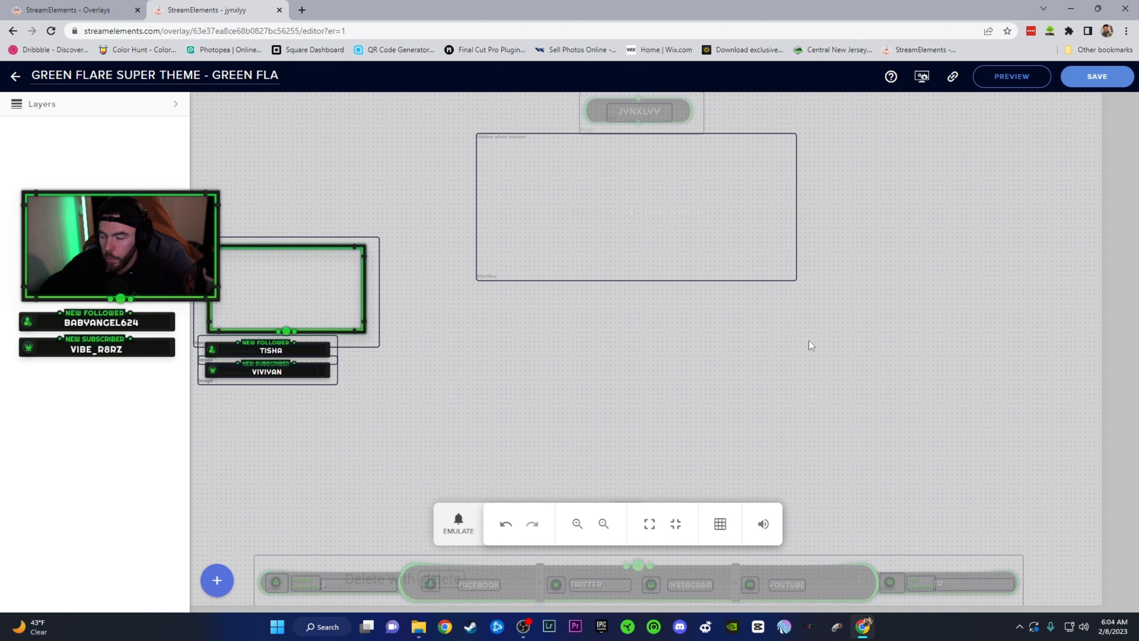
# Step: Emulate a follower event with live on-stream preview enabled and switch windows to view the alert
pyautogui.click(462, 529)
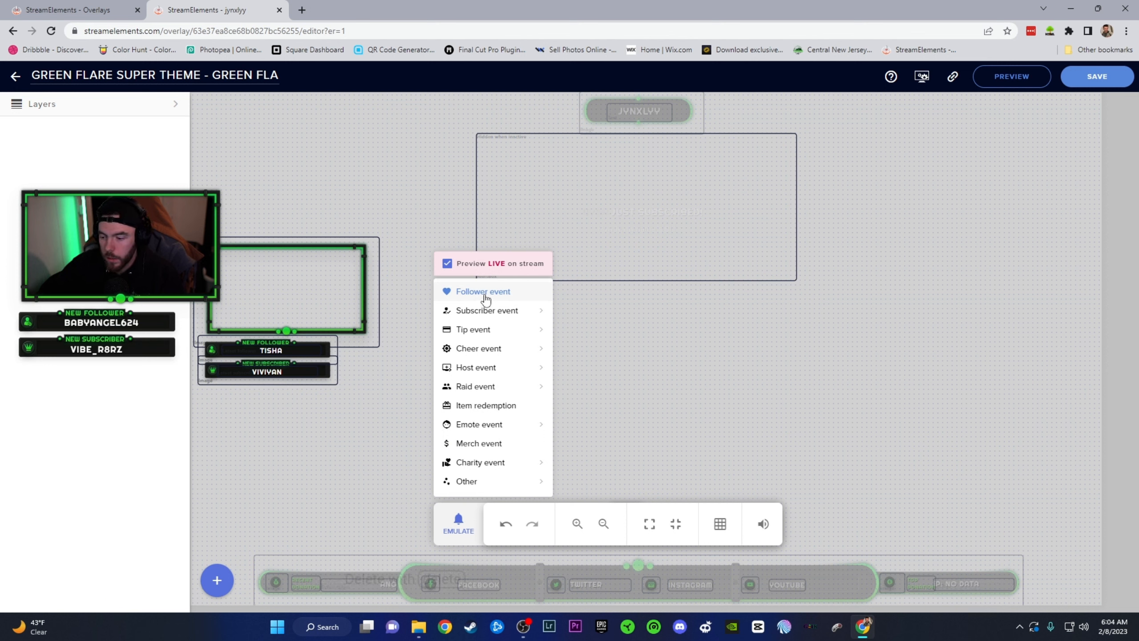
pyautogui.click(486, 292)
pyautogui.hotkey('alt', 'Tab')
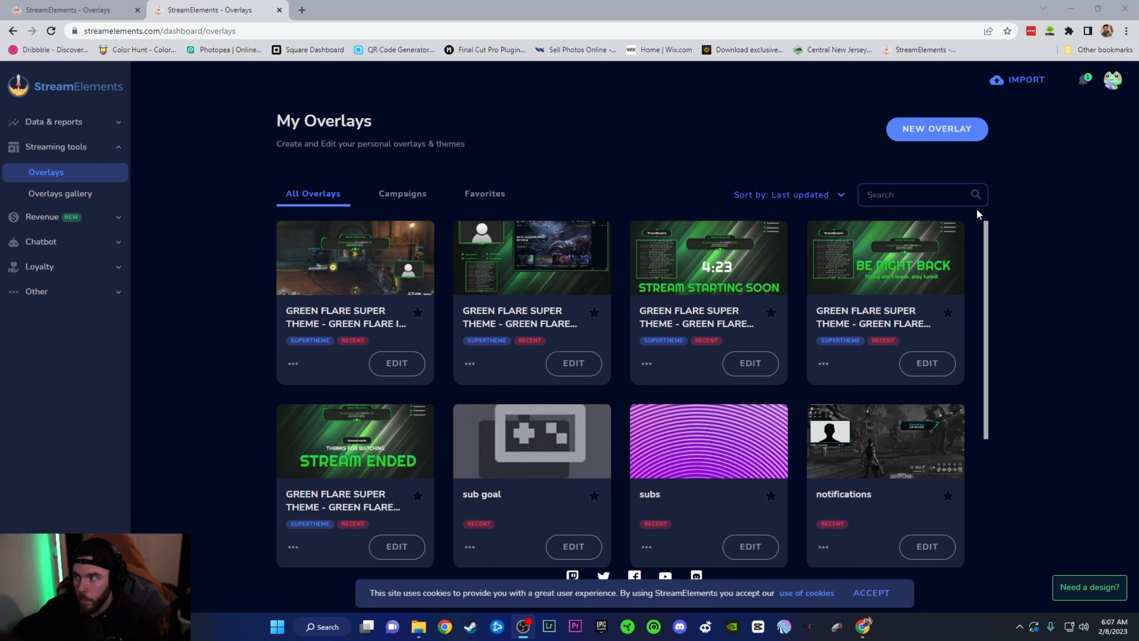
# Step: Create a new 1080p overlay and add an image widget enlarged to about 737 × 372 px
pyautogui.click(962, 130)
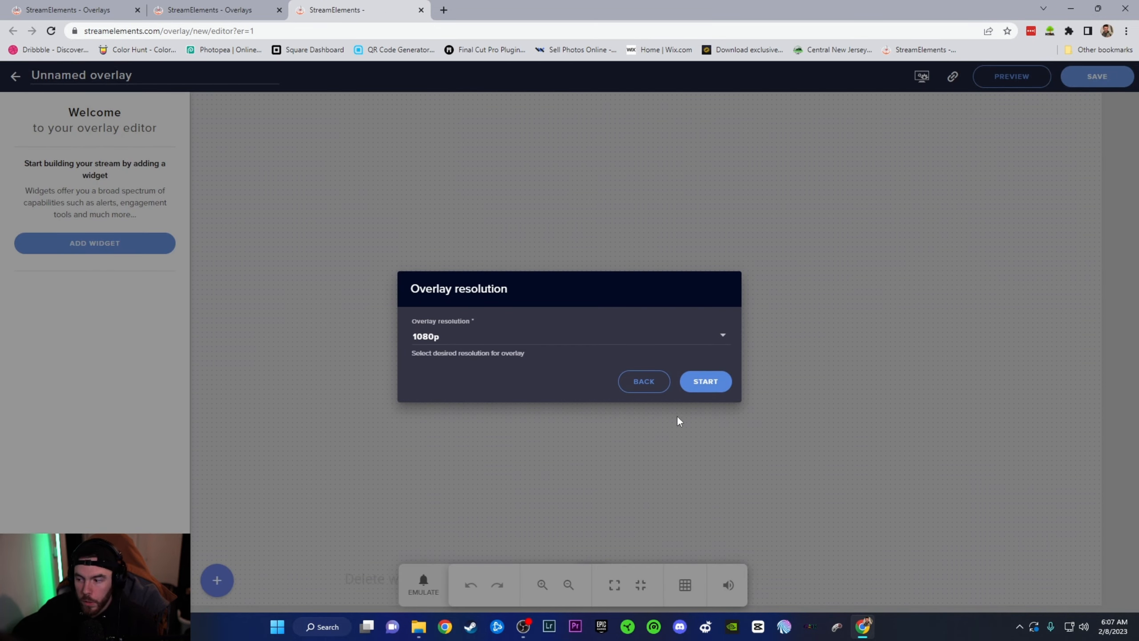
pyautogui.click(716, 386)
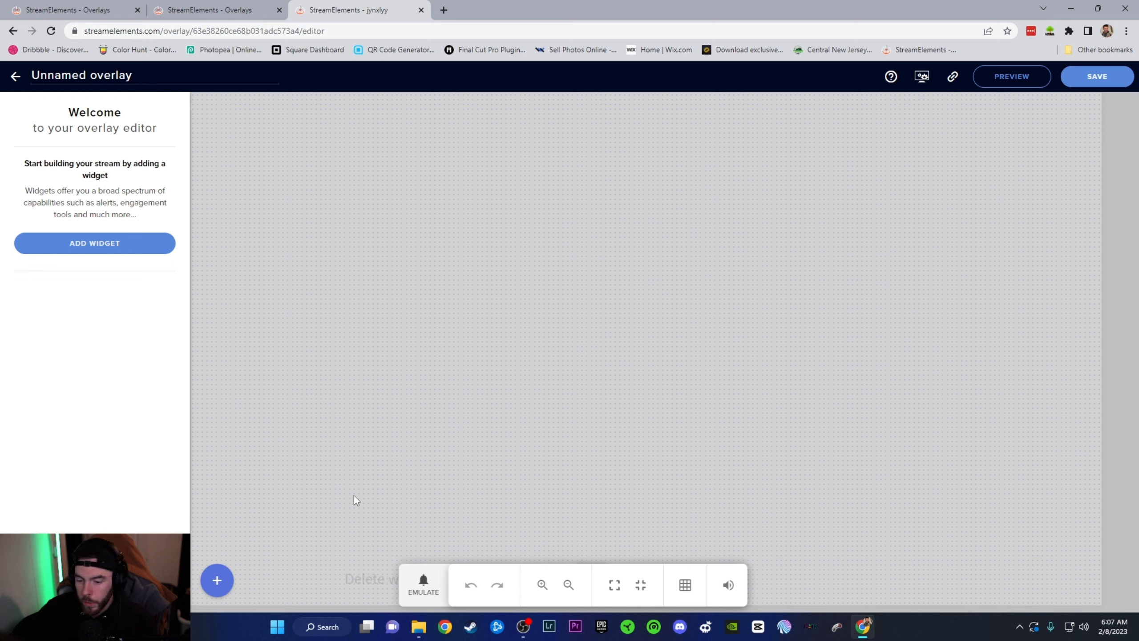
pyautogui.click(216, 571)
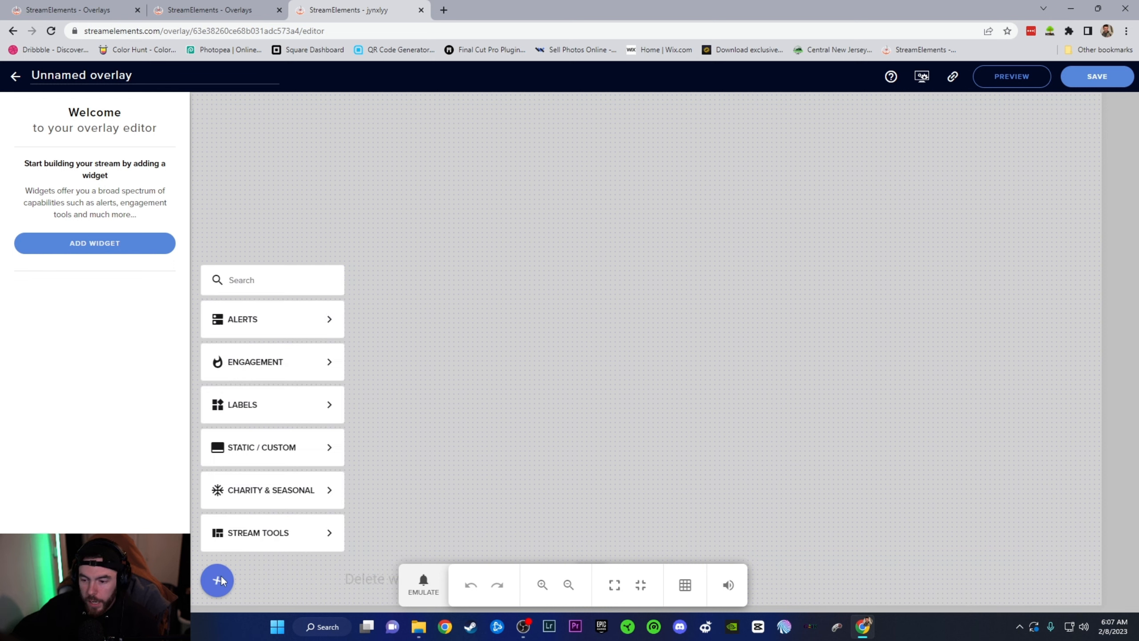
pyautogui.moveTo(310, 448)
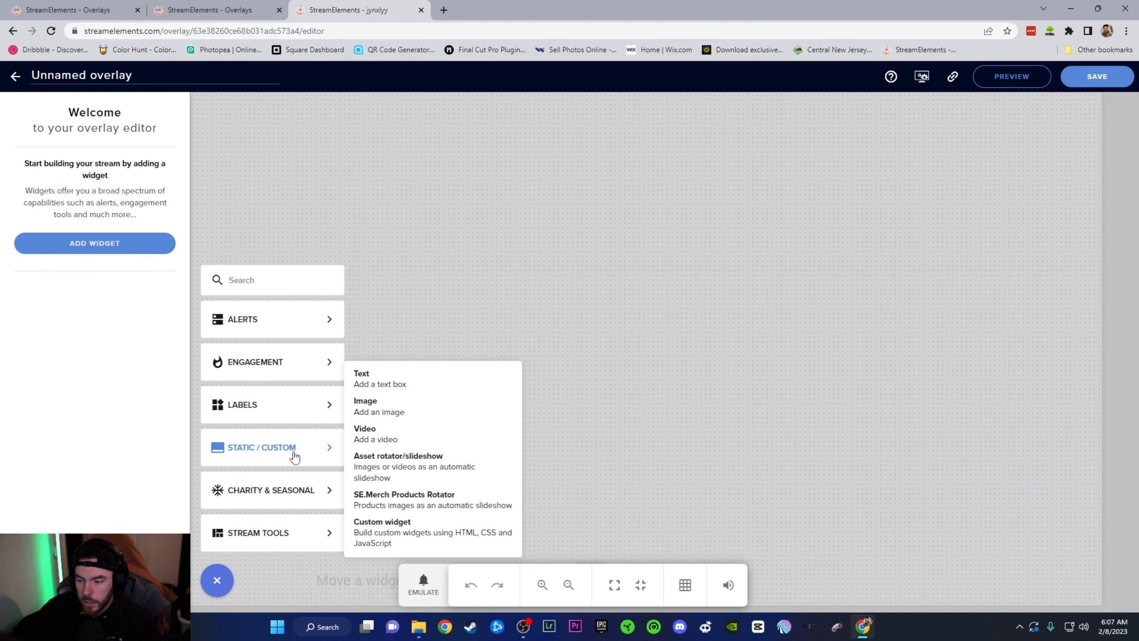
pyautogui.click(422, 410)
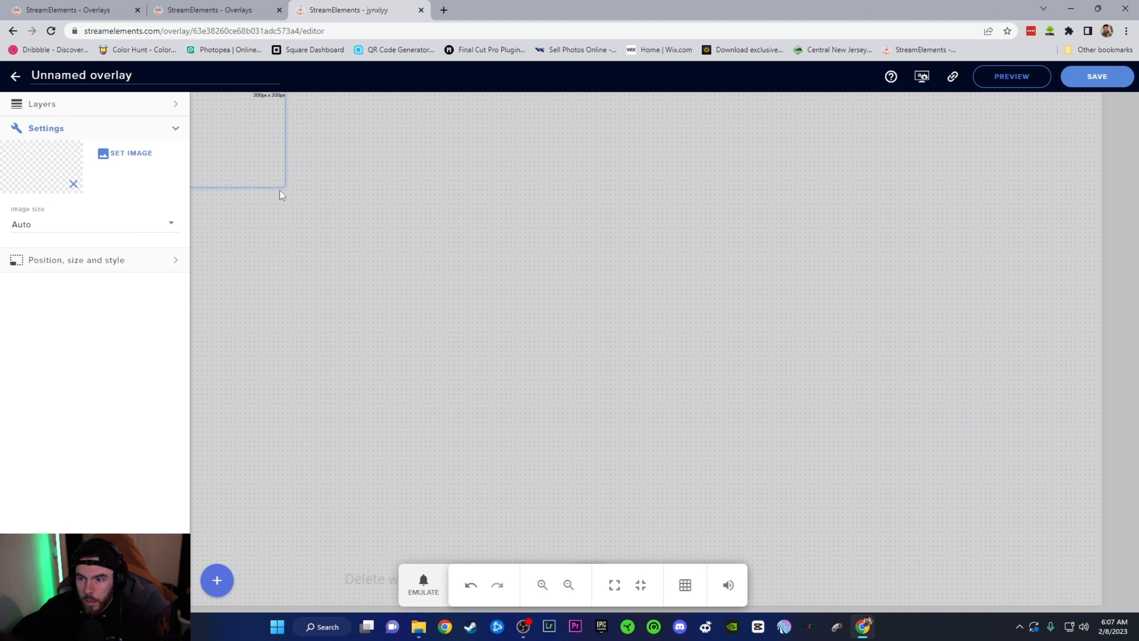
pyautogui.moveTo(280, 191); pyautogui.dragTo(541, 269)
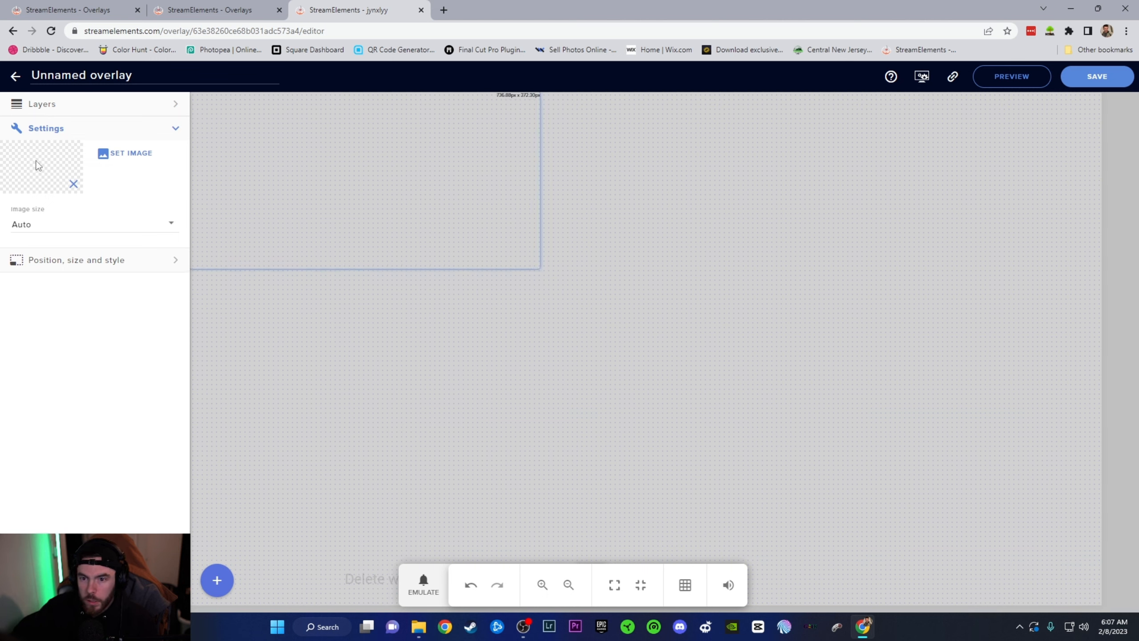
# Step: Upload the cam overlay image from the Desktop's streaming stuff folder to the media library for the image widget
pyautogui.click(119, 154)
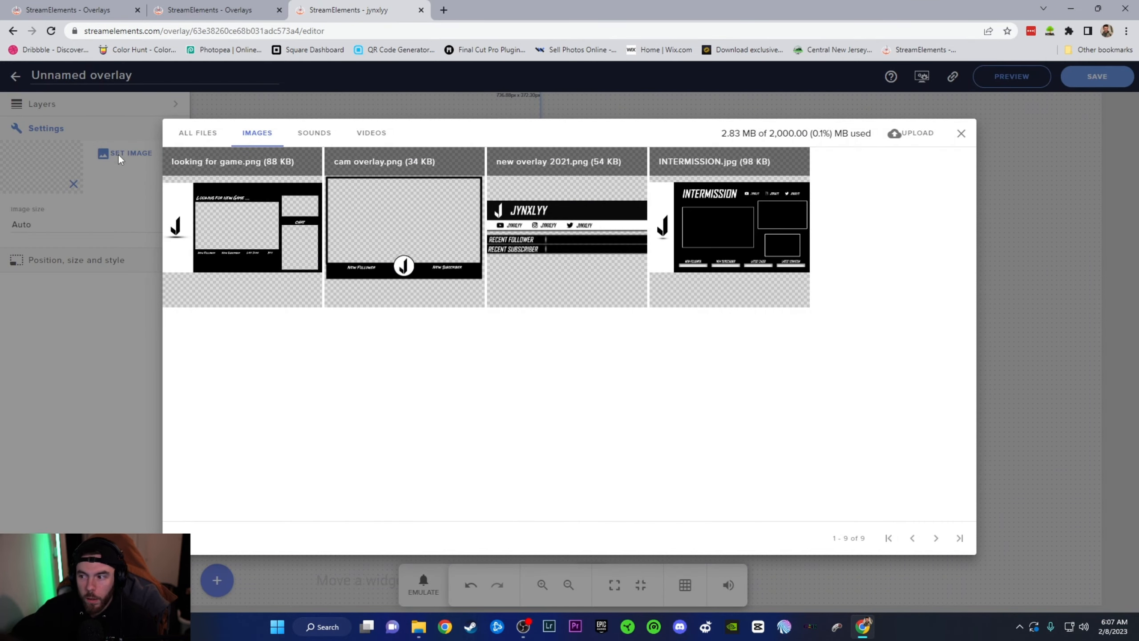
pyautogui.moveTo(326, 268)
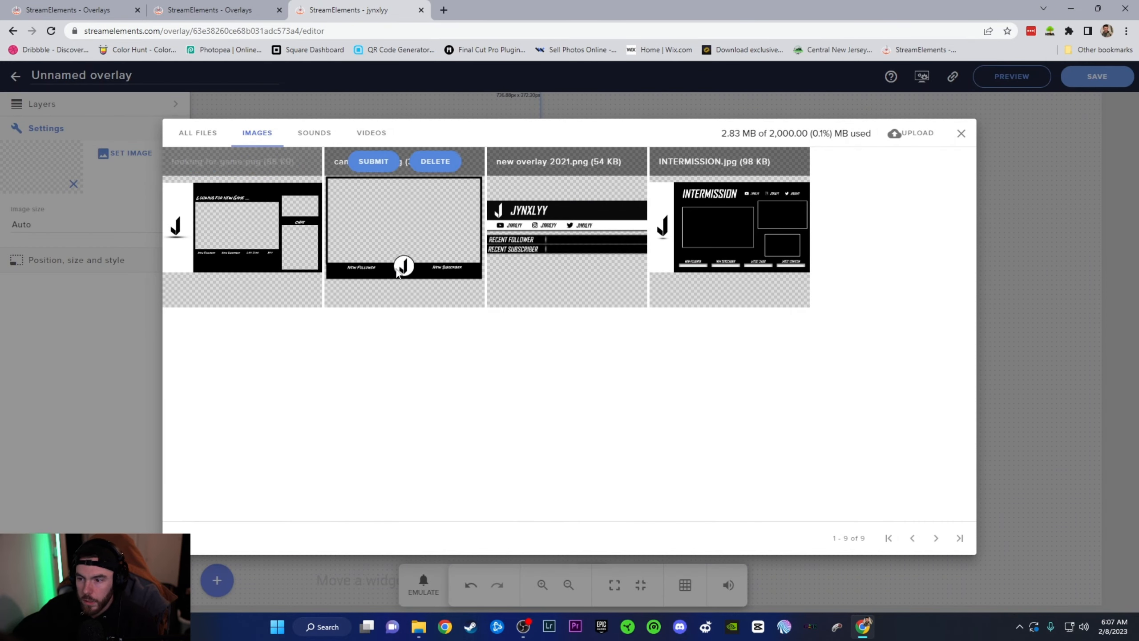
pyautogui.moveTo(204, 279)
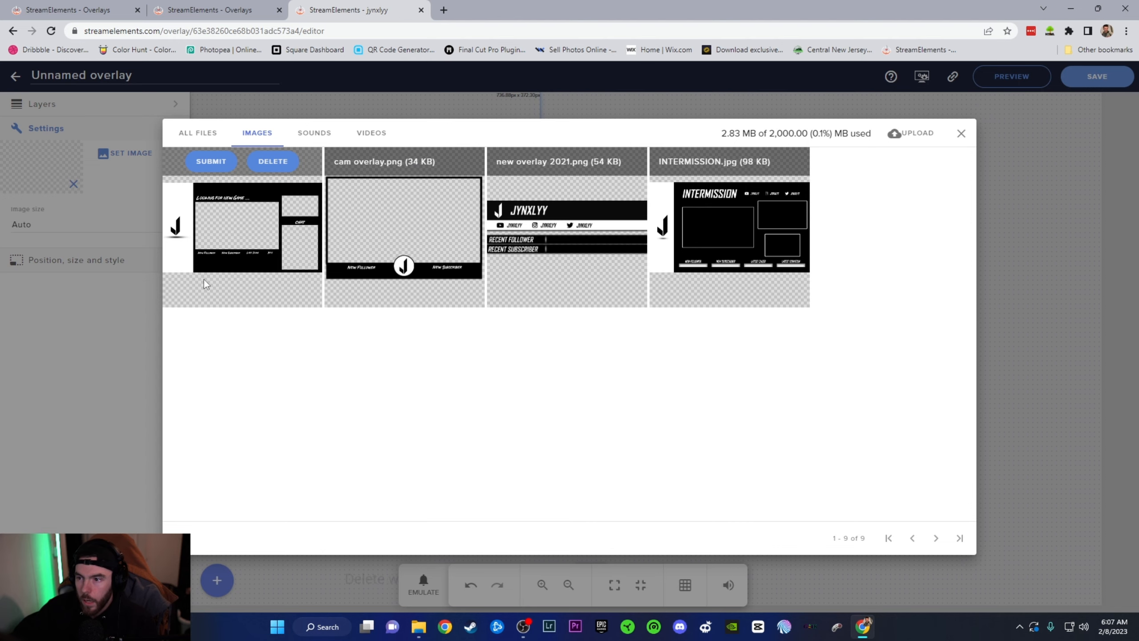
pyautogui.click(911, 139)
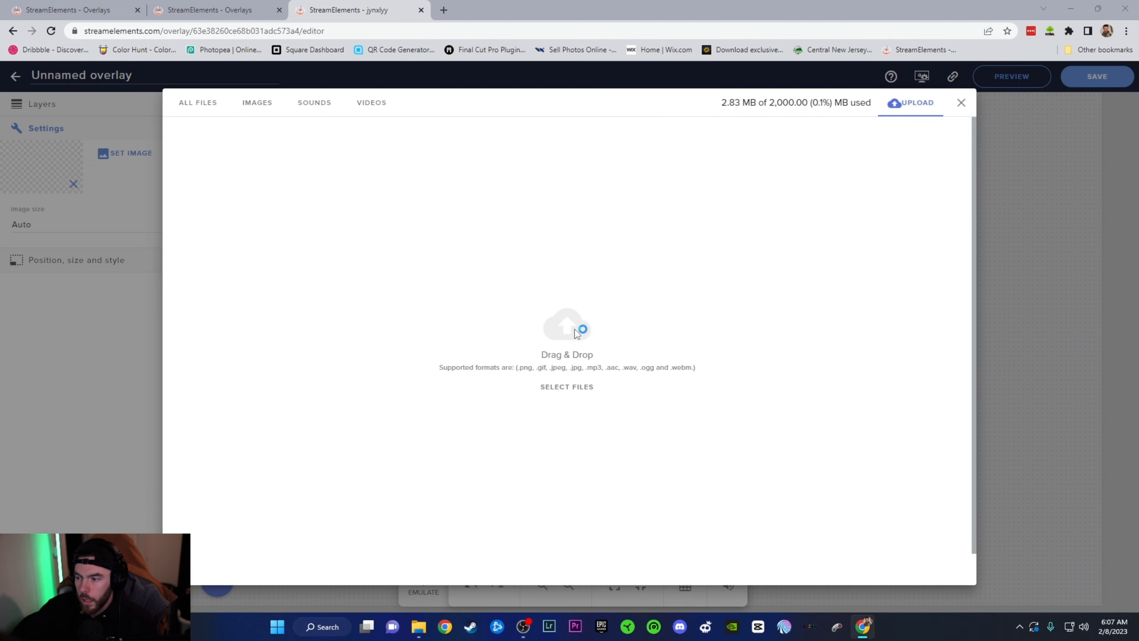
pyautogui.click(575, 329)
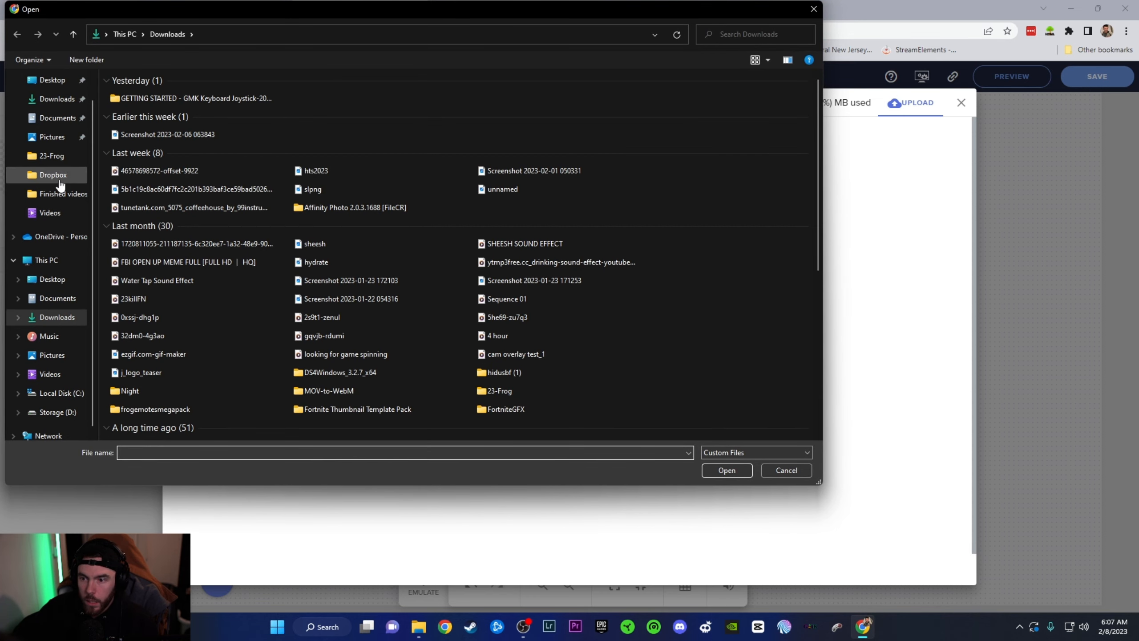
pyautogui.click(51, 279)
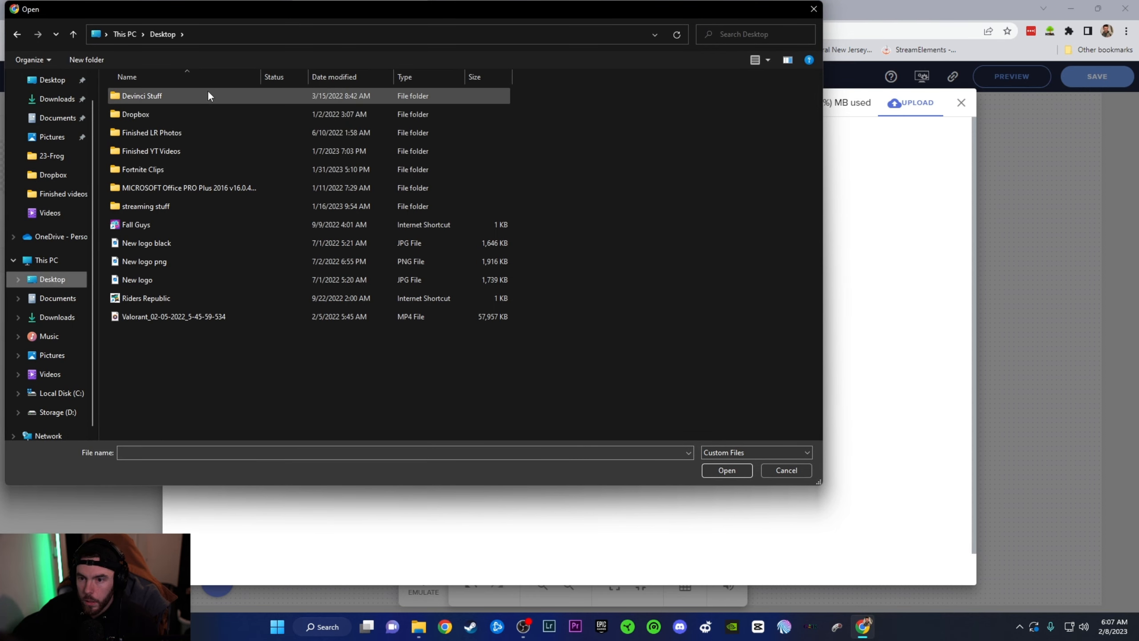
pyautogui.doubleClick(178, 208)
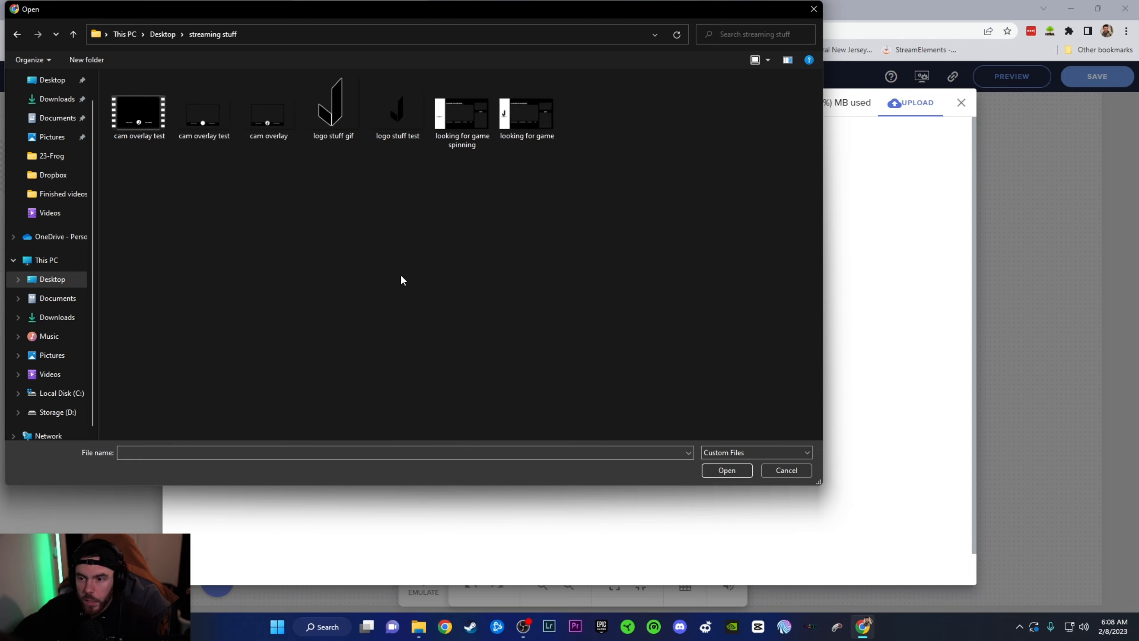
pyautogui.click(278, 122)
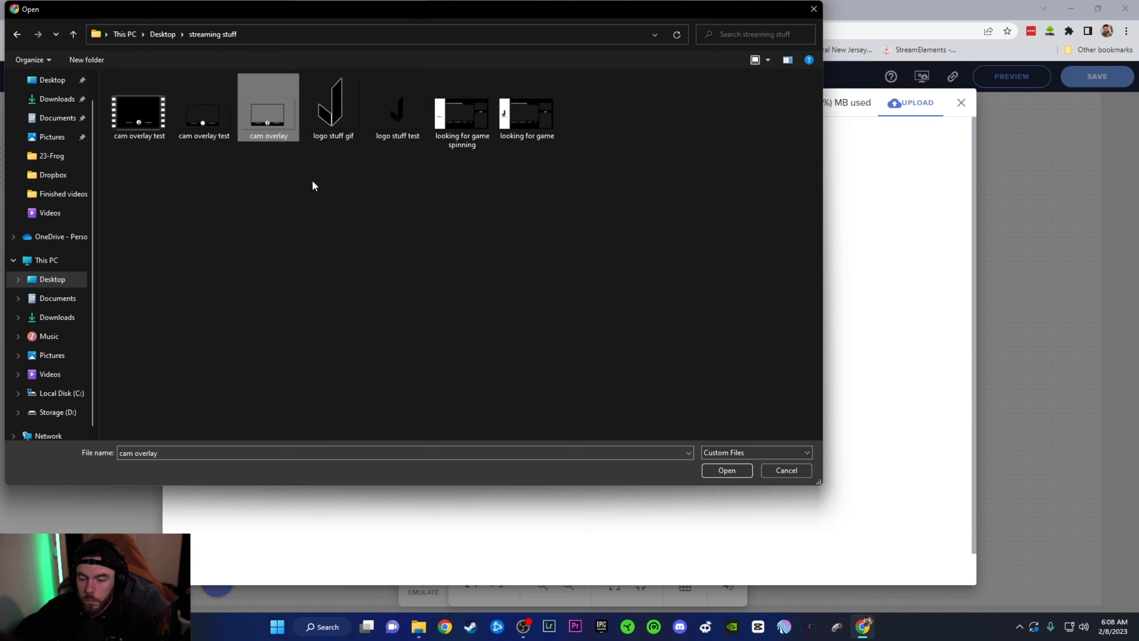
pyautogui.click(727, 471)
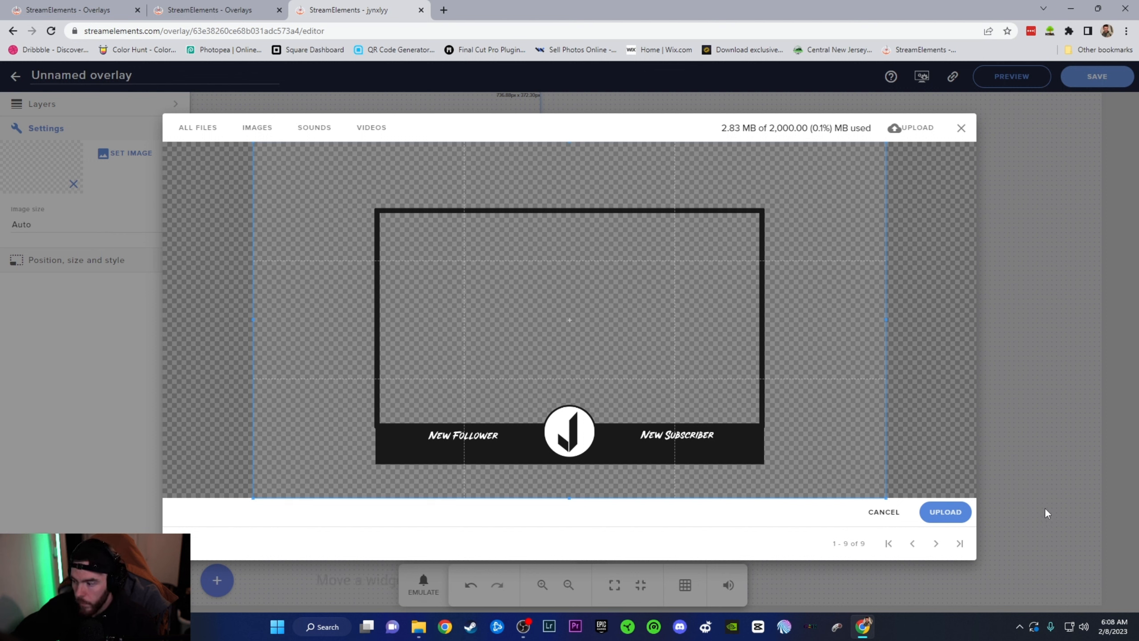
pyautogui.click(943, 514)
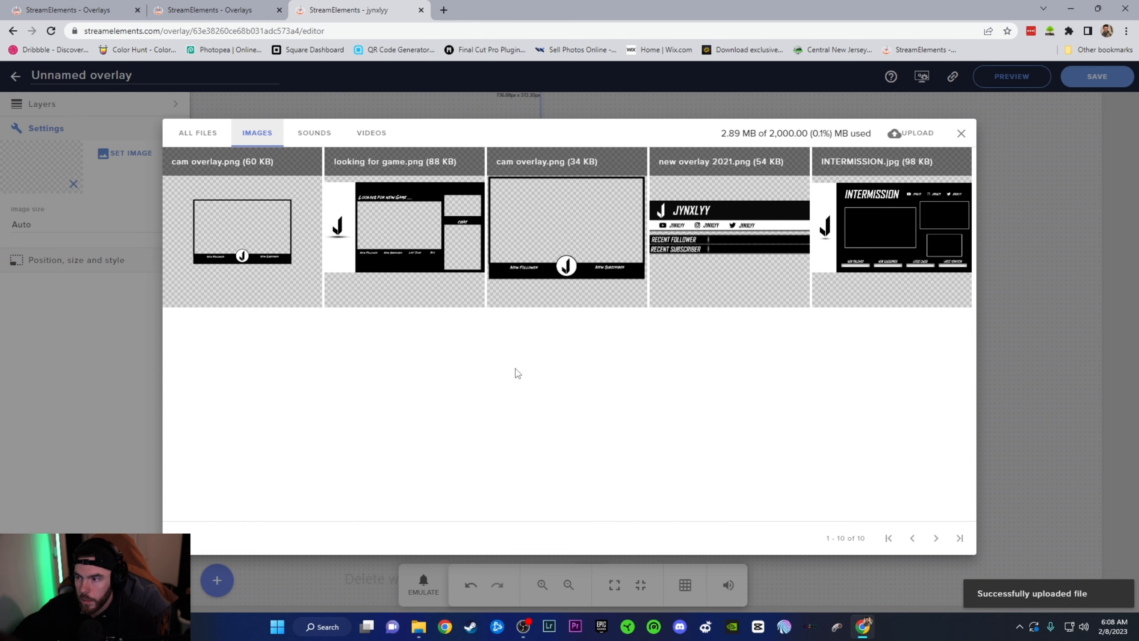
# Step: Set the widget's image to the 34 KB cam overlay.png and enlarge the widget until the whole frame fits, about 940 × 630 px
pyautogui.moveTo(599, 265)
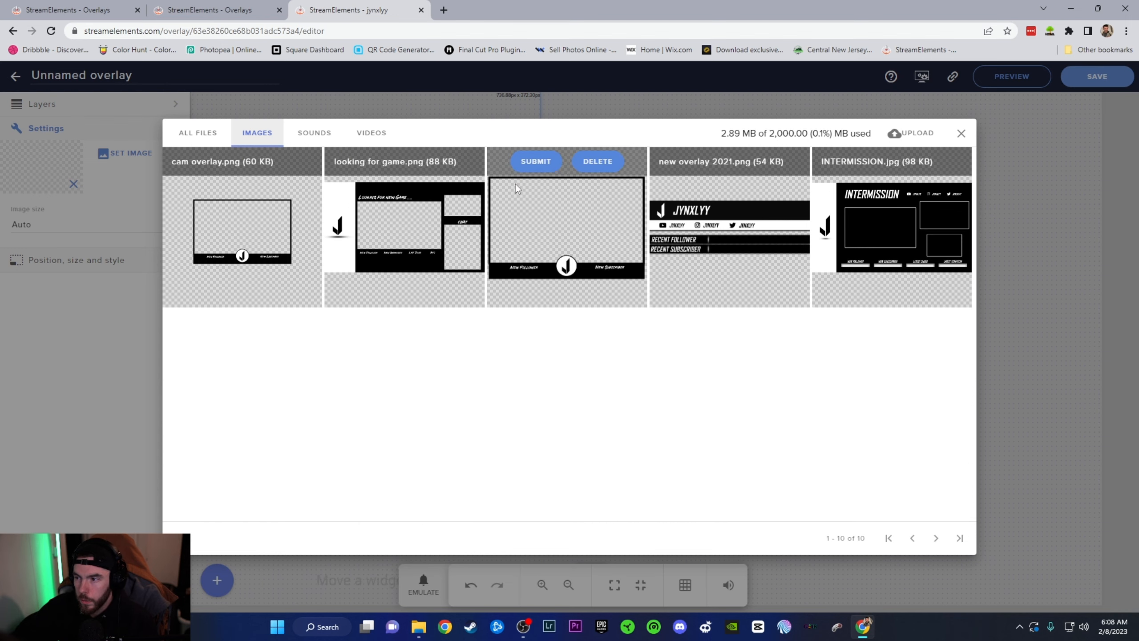
pyautogui.click(536, 162)
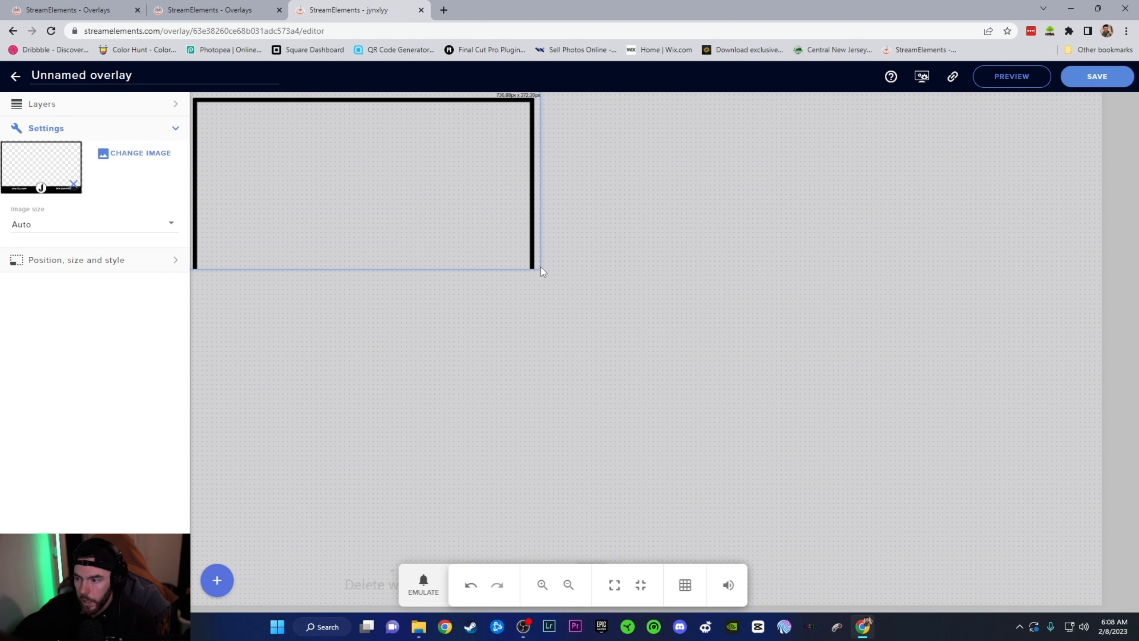
pyautogui.moveTo(539, 268); pyautogui.dragTo(633, 391)
pyautogui.click(671, 403)
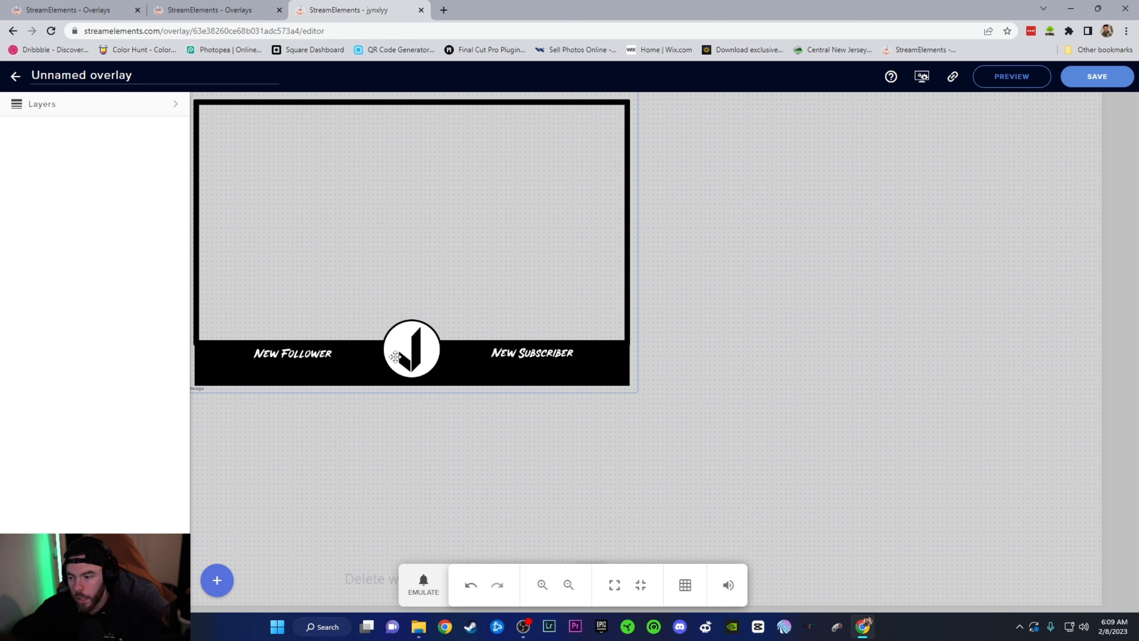
# Step: Look through the widget categories, examining the follower, bits, tips, subscriber and raid labels and the static/custom widgets
pyautogui.click(279, 382)
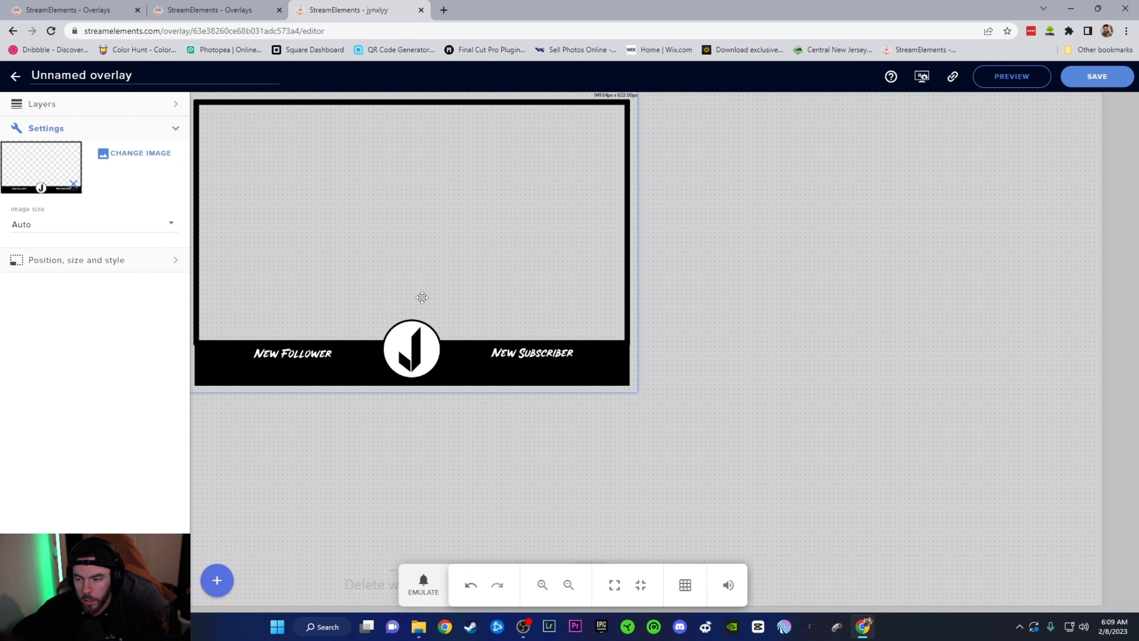
pyautogui.click(217, 581)
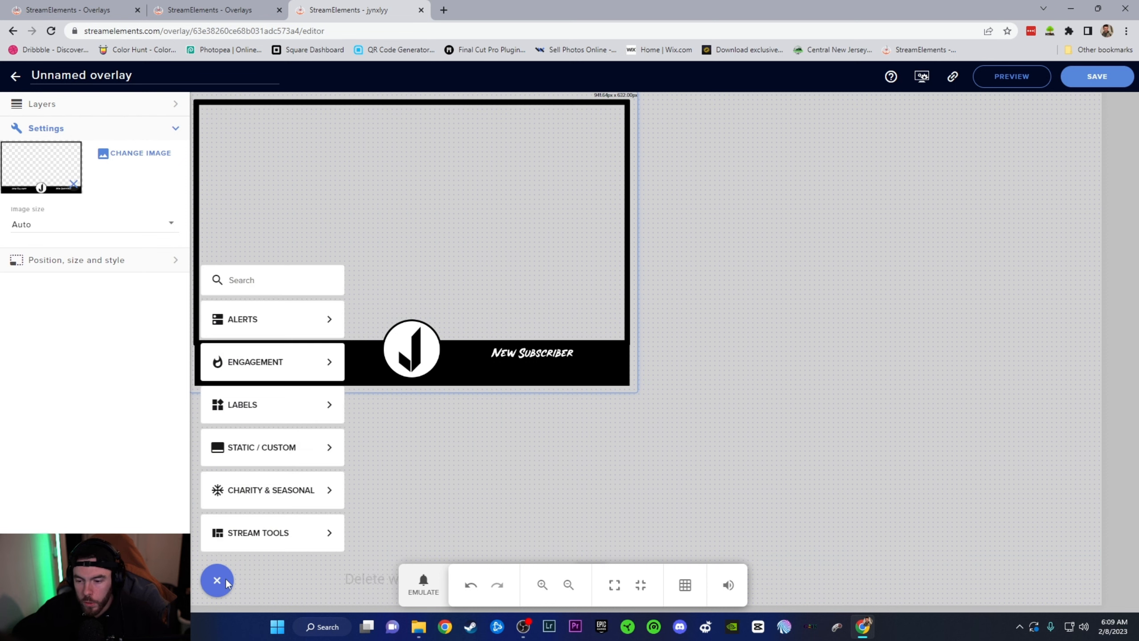
pyautogui.moveTo(285, 401)
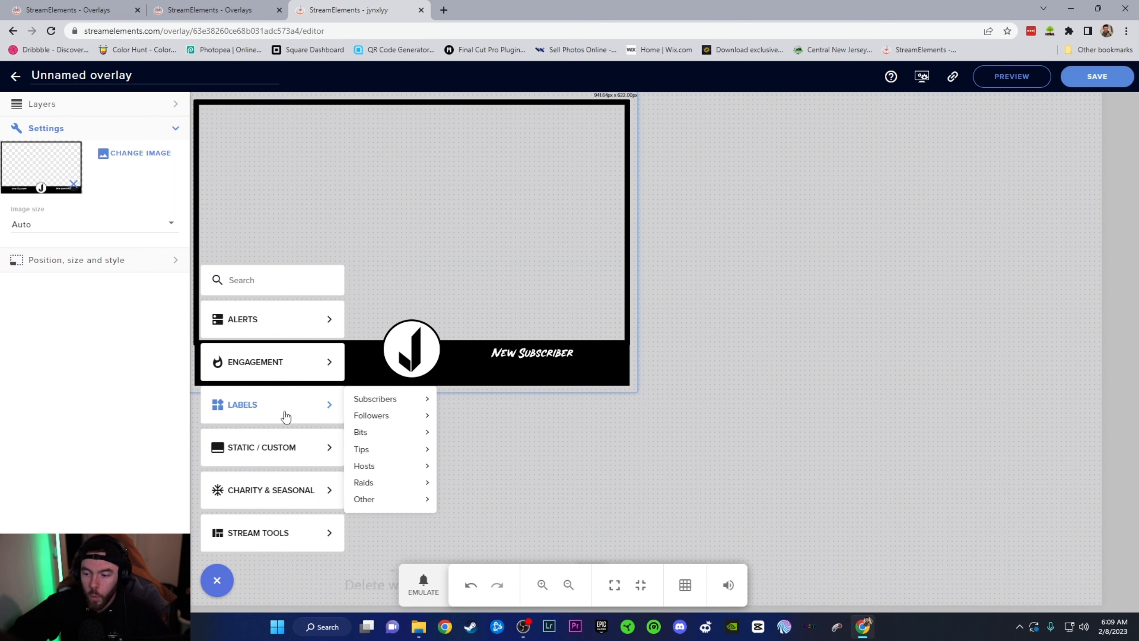
pyautogui.moveTo(305, 447)
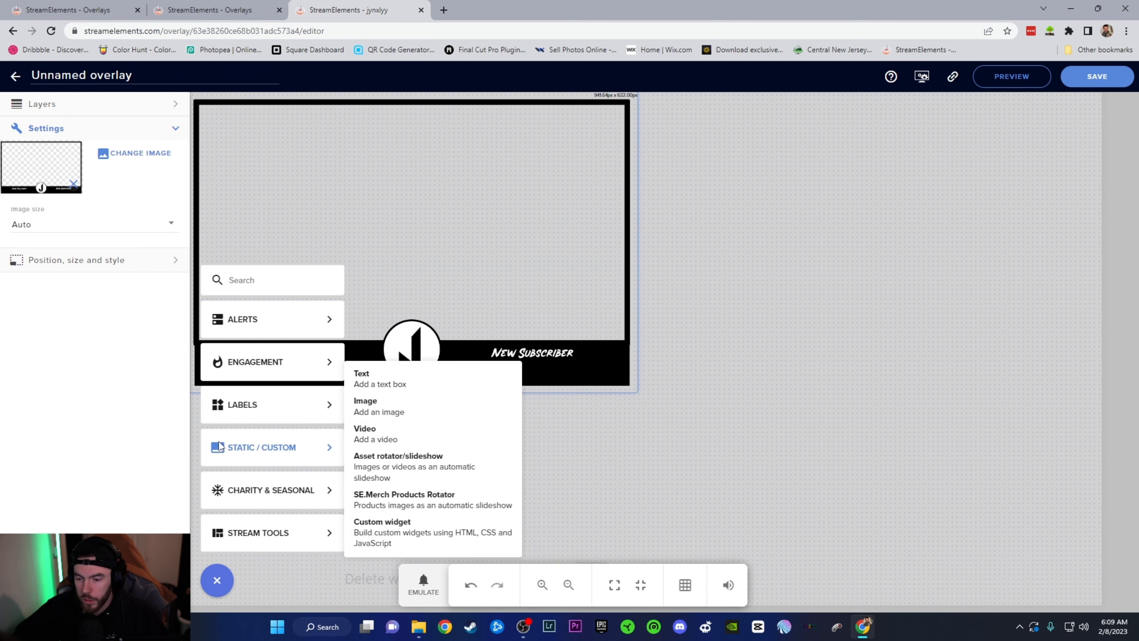
pyautogui.moveTo(332, 404)
pyautogui.moveTo(398, 421)
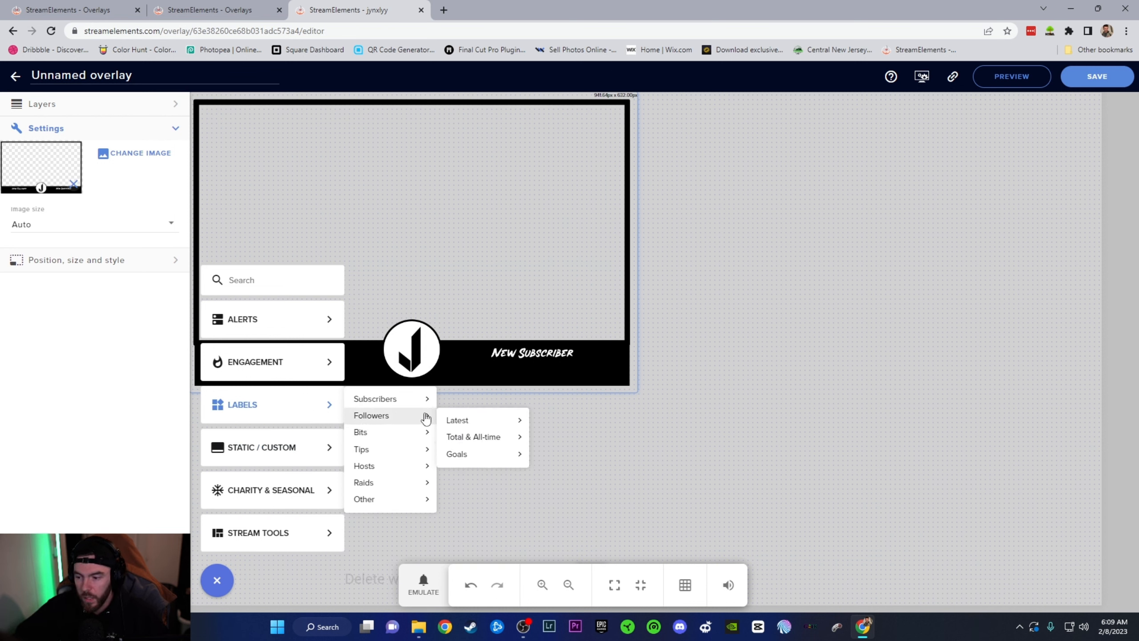
pyautogui.moveTo(482, 457)
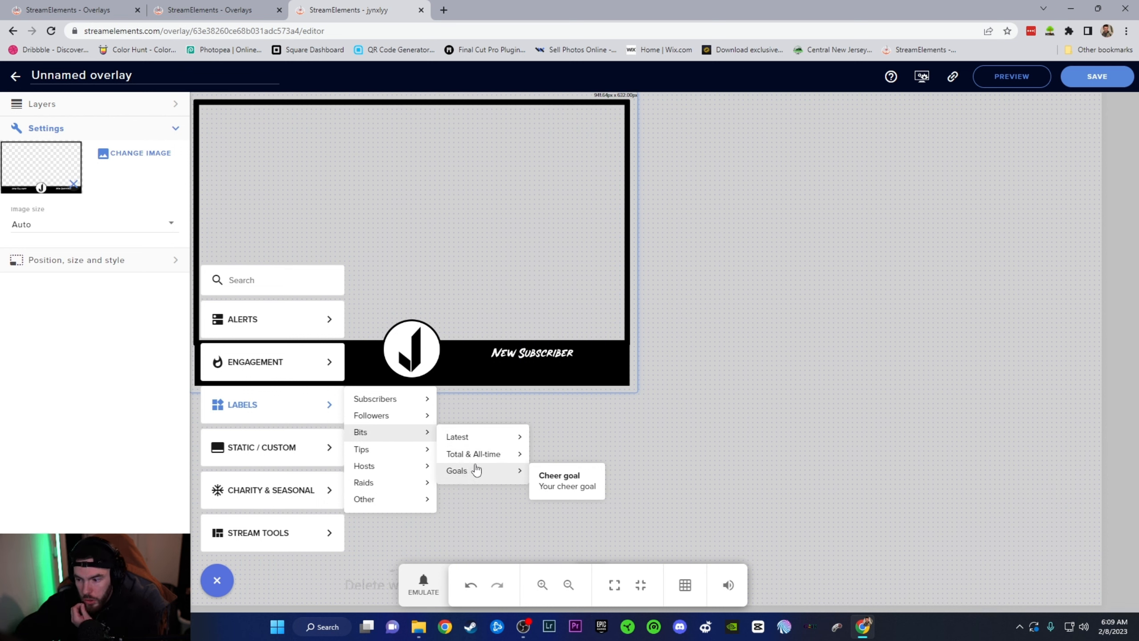
pyautogui.moveTo(391, 472)
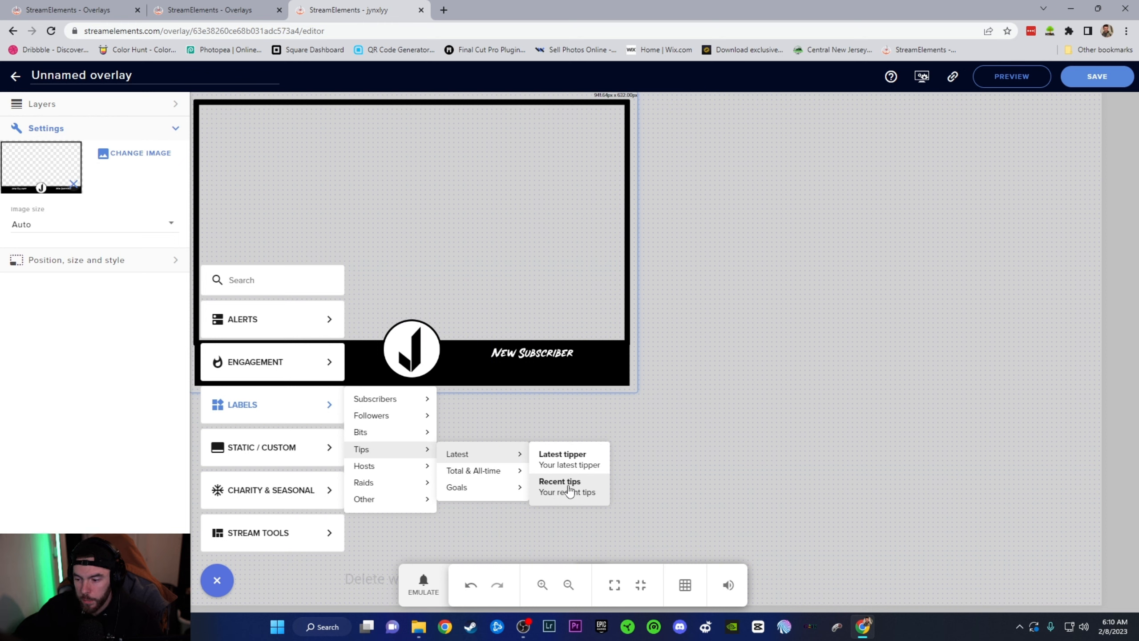
pyautogui.moveTo(486, 494)
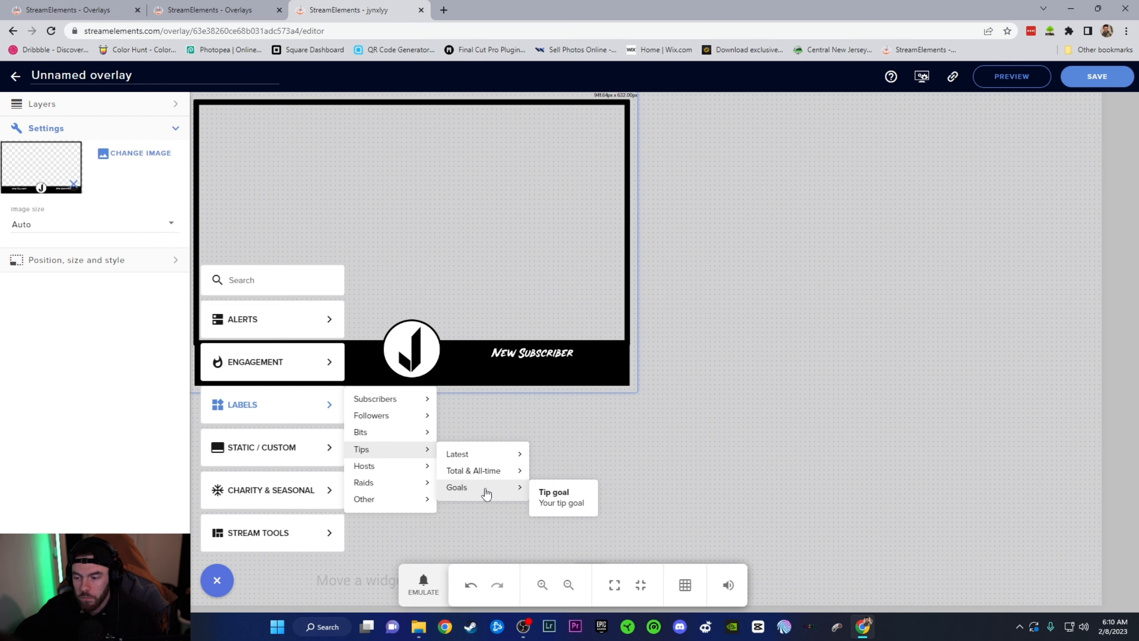
pyautogui.moveTo(409, 401)
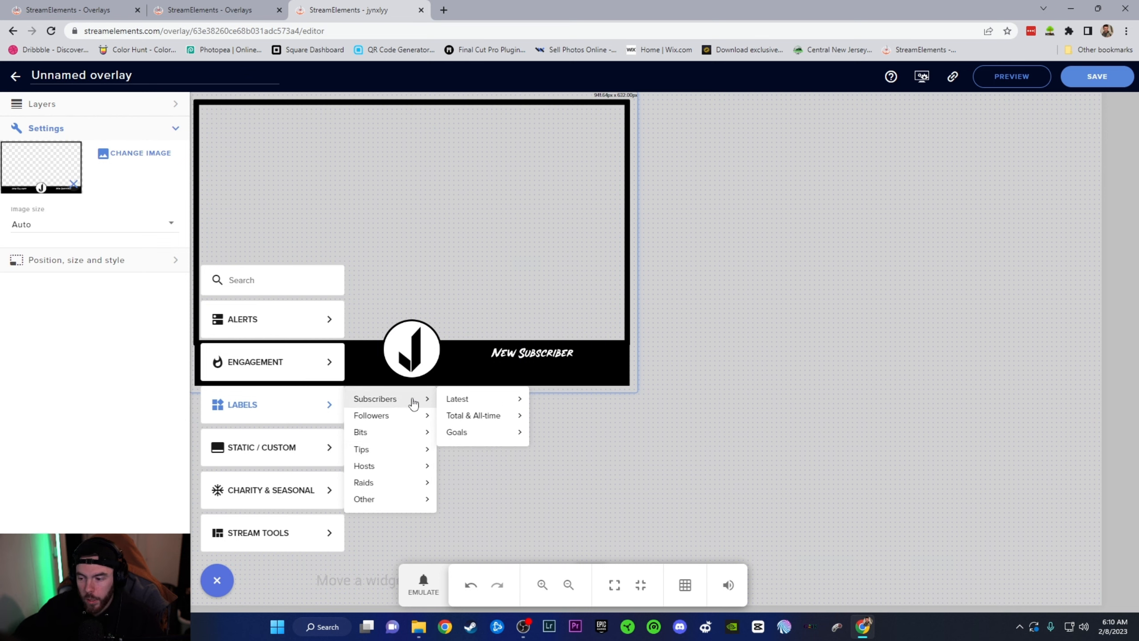
pyautogui.moveTo(465, 405)
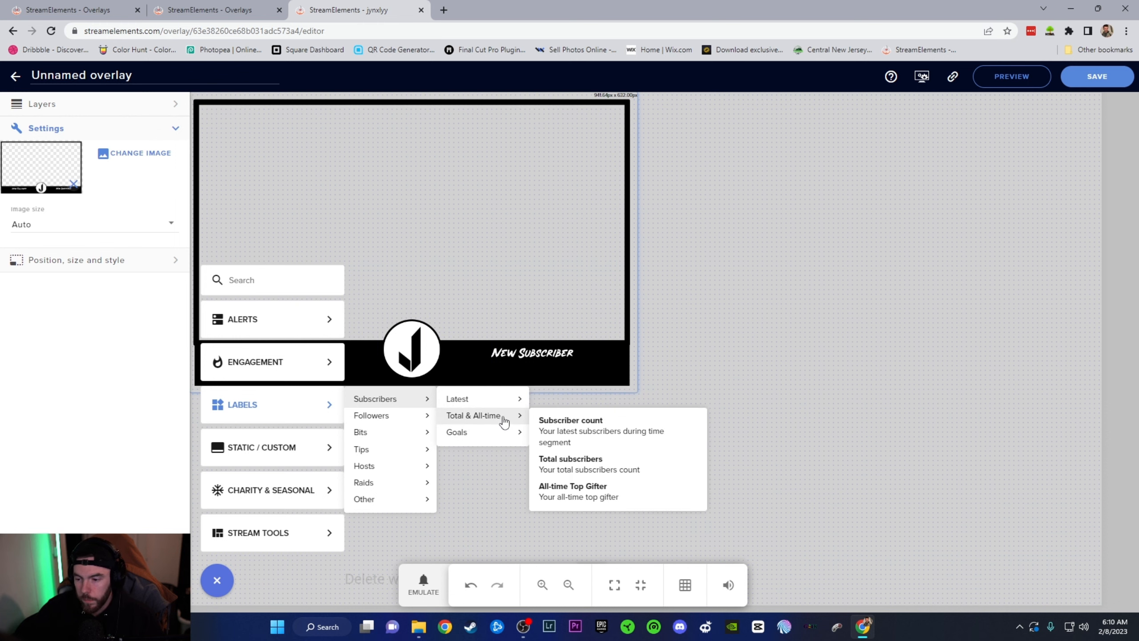
pyautogui.moveTo(382, 455)
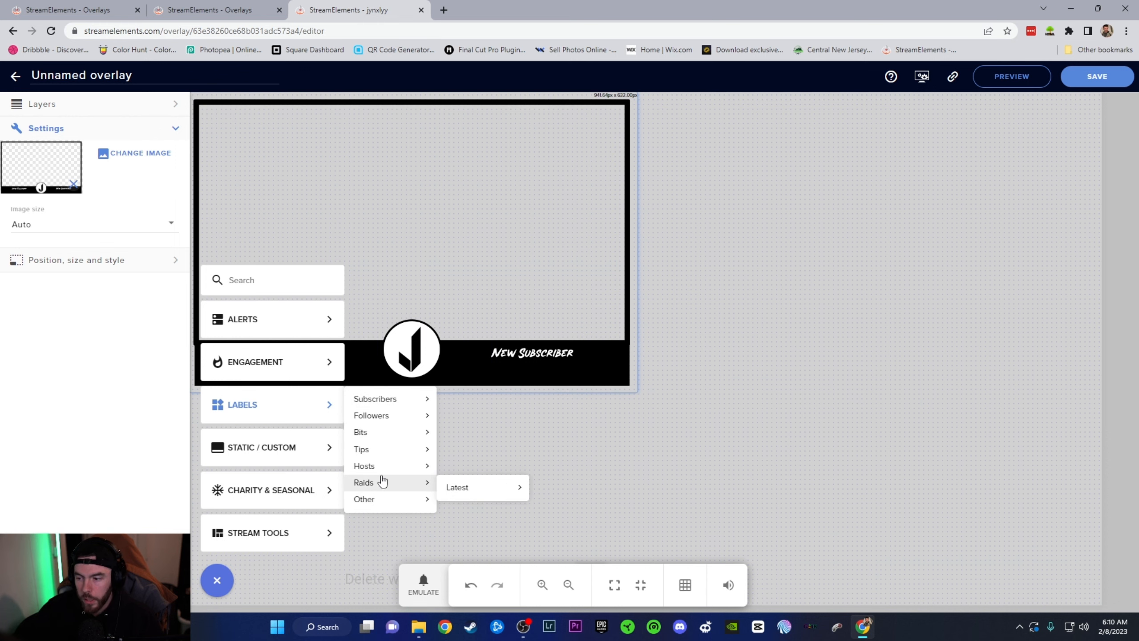
pyautogui.moveTo(292, 455)
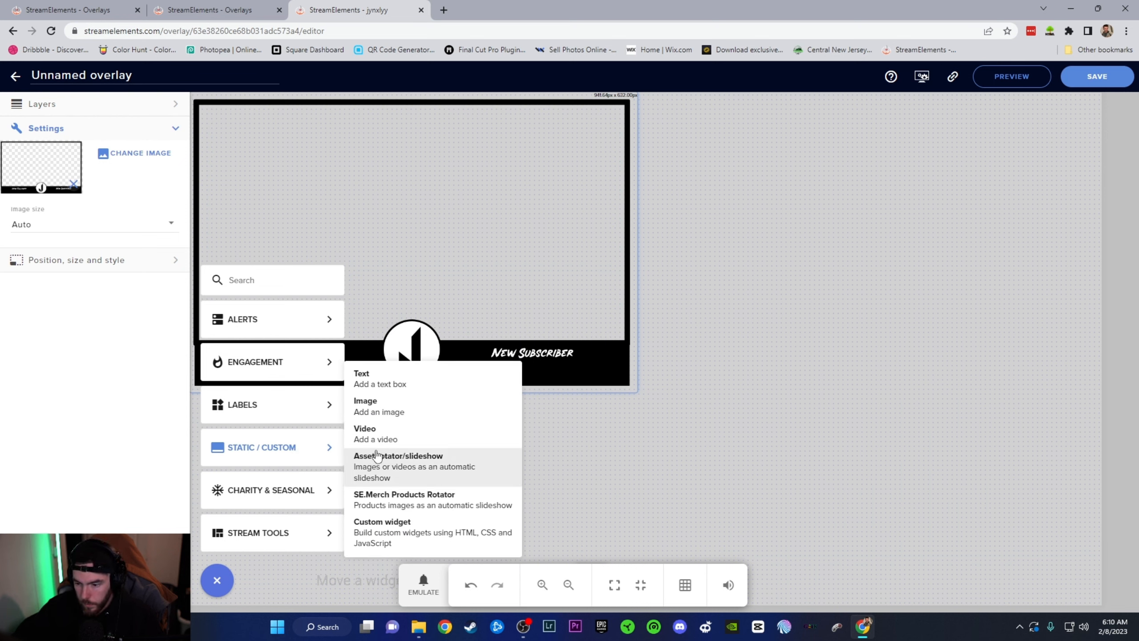
# Step: Add a Latest subscriber label to the overlay and move it into the open area of the cam frame
pyautogui.moveTo(303, 418)
pyautogui.moveTo(413, 402)
pyautogui.moveTo(481, 400)
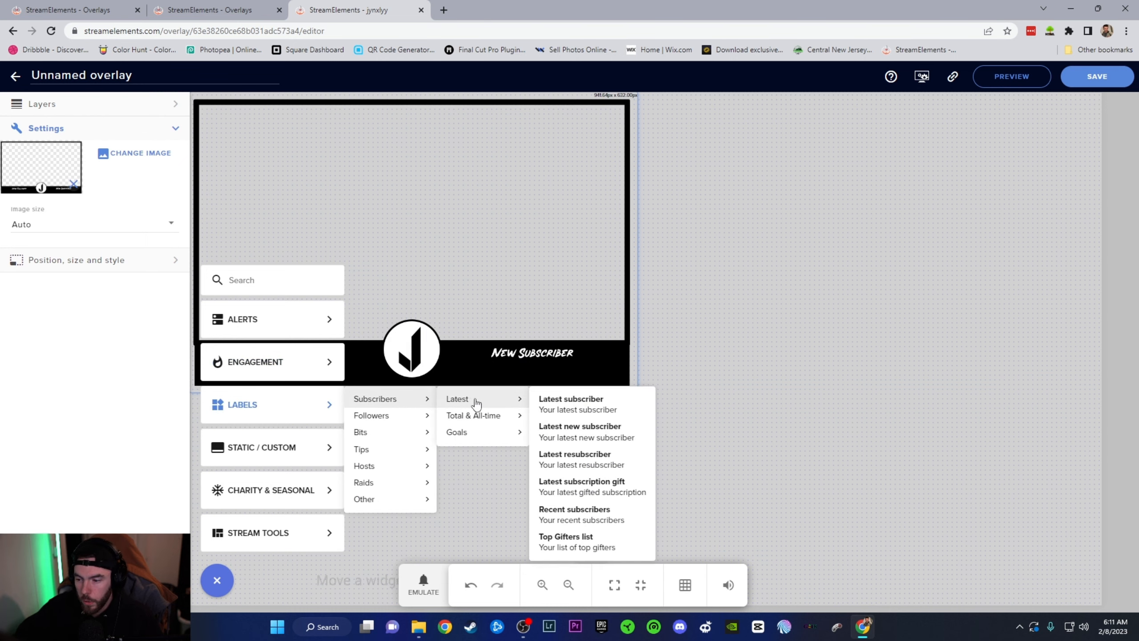
pyautogui.click(602, 406)
pyautogui.moveTo(272, 100); pyautogui.dragTo(410, 205)
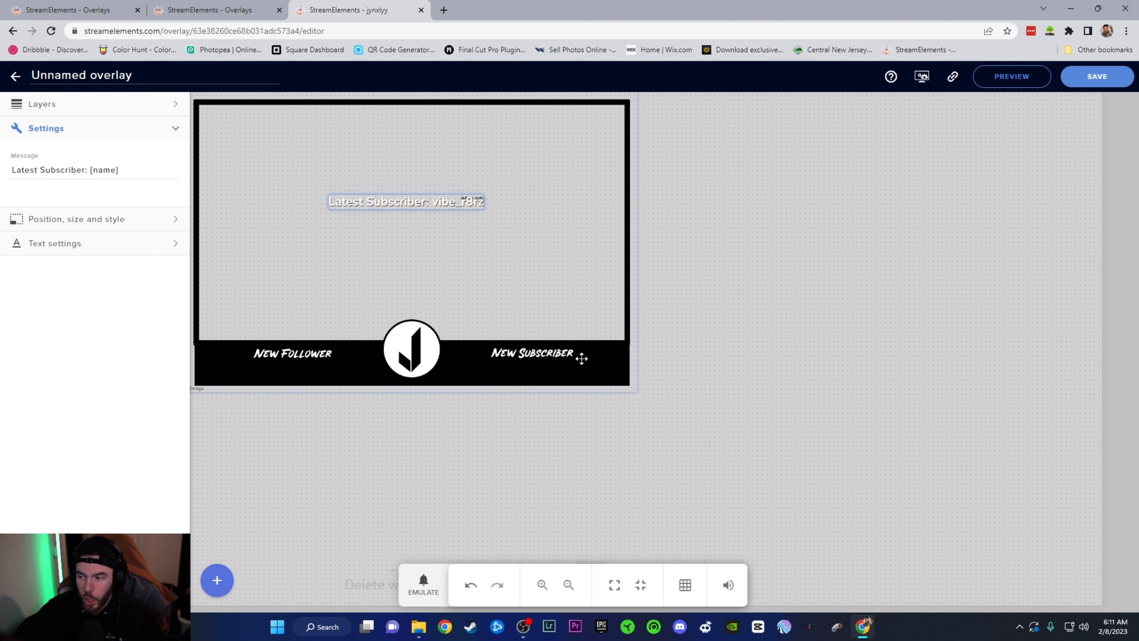
# Step: Remove the "Latest Subscriber:" prefix from the label's message, leaving only {name}
pyautogui.click(88, 170)
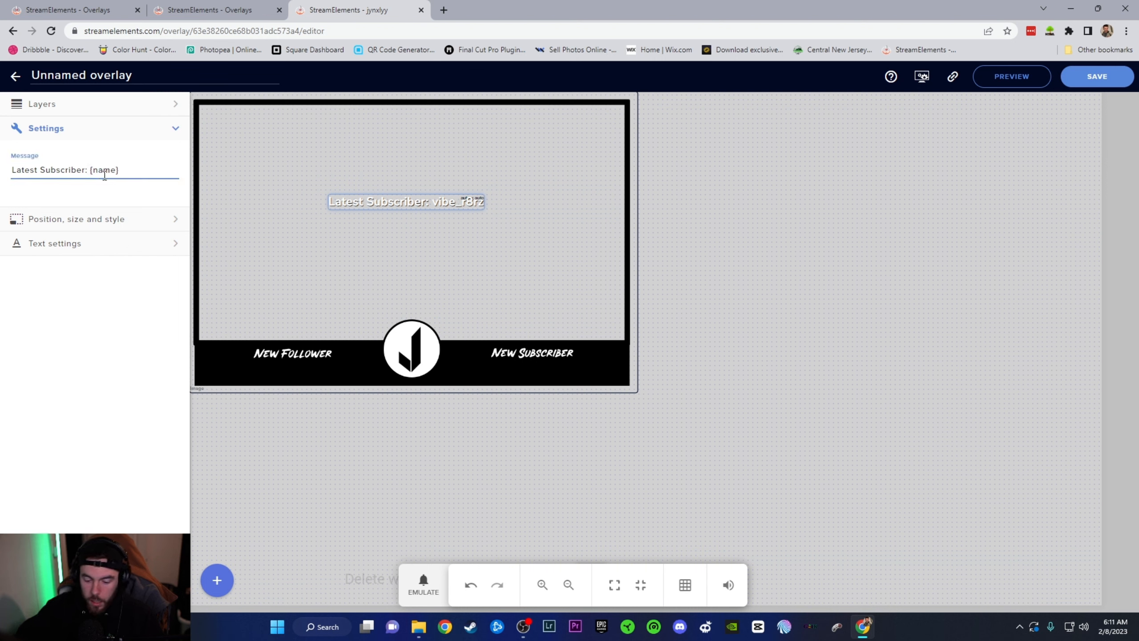
pyautogui.press('BackSpace')
pyautogui.press('BackSpace')
pyautogui.press('BackSpace')
pyautogui.press('BackSpace')
pyautogui.press('BackSpace')
pyautogui.press('BackSpace')
pyautogui.press('BackSpace')
pyautogui.press('BackSpace')
pyautogui.press('BackSpace')
pyautogui.press('BackSpace')
pyautogui.press('BackSpace')
pyautogui.press('BackSpace')
pyautogui.press('BackSpace')
pyautogui.press('BackSpace')
pyautogui.press('BackSpace')
pyautogui.press('BackSpace')
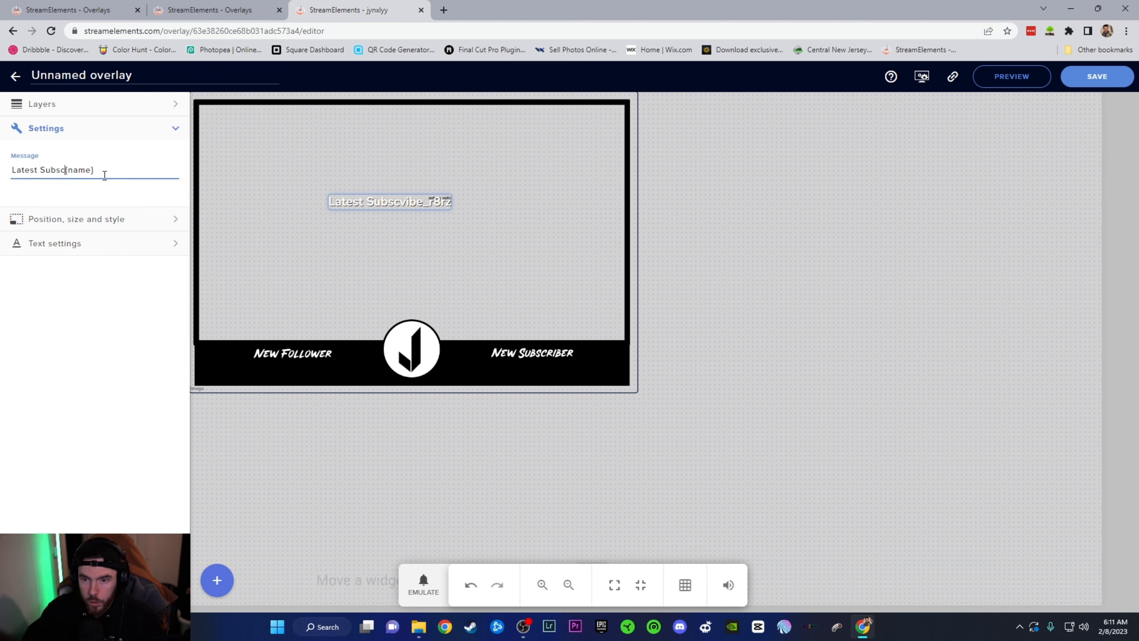
pyautogui.press('BackSpace')
pyautogui.press('BackSpace')
pyautogui.press('BackSpace')
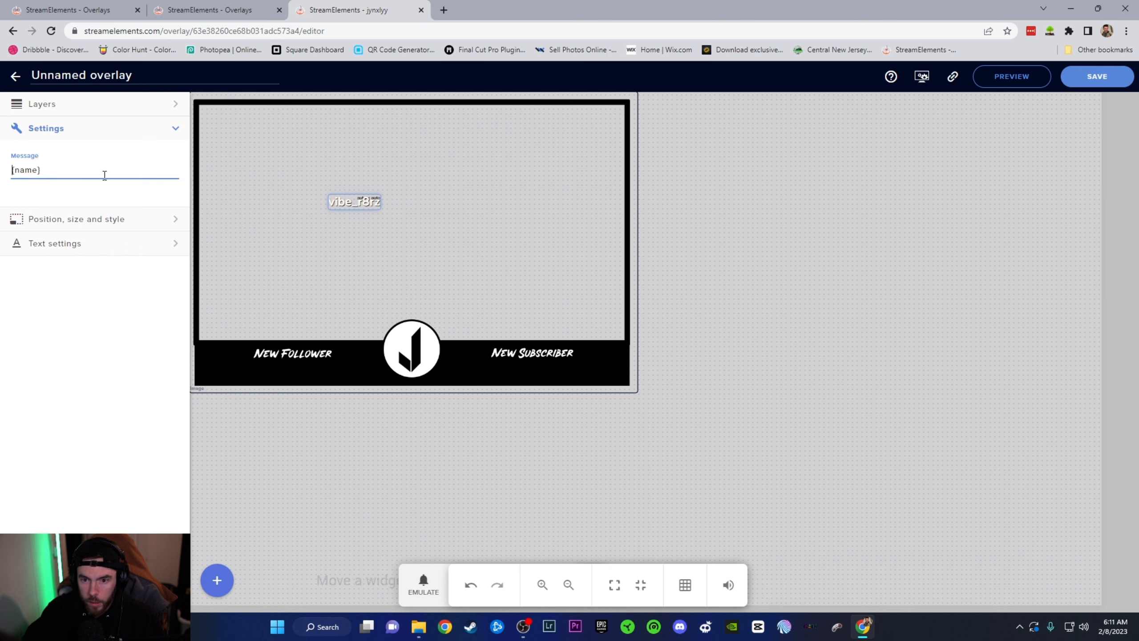
# Step: Move the subscriber name label below the "New Subscriber" heading and widen its box to span most of that section
pyautogui.moveTo(360, 204); pyautogui.dragTo(603, 377)
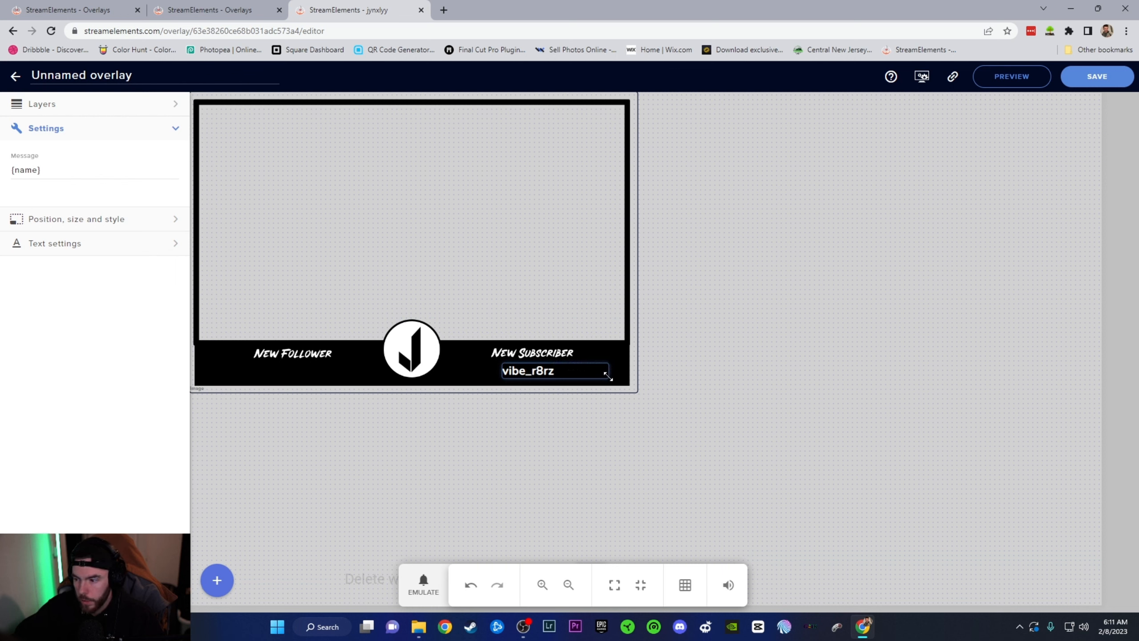
pyautogui.click(502, 371)
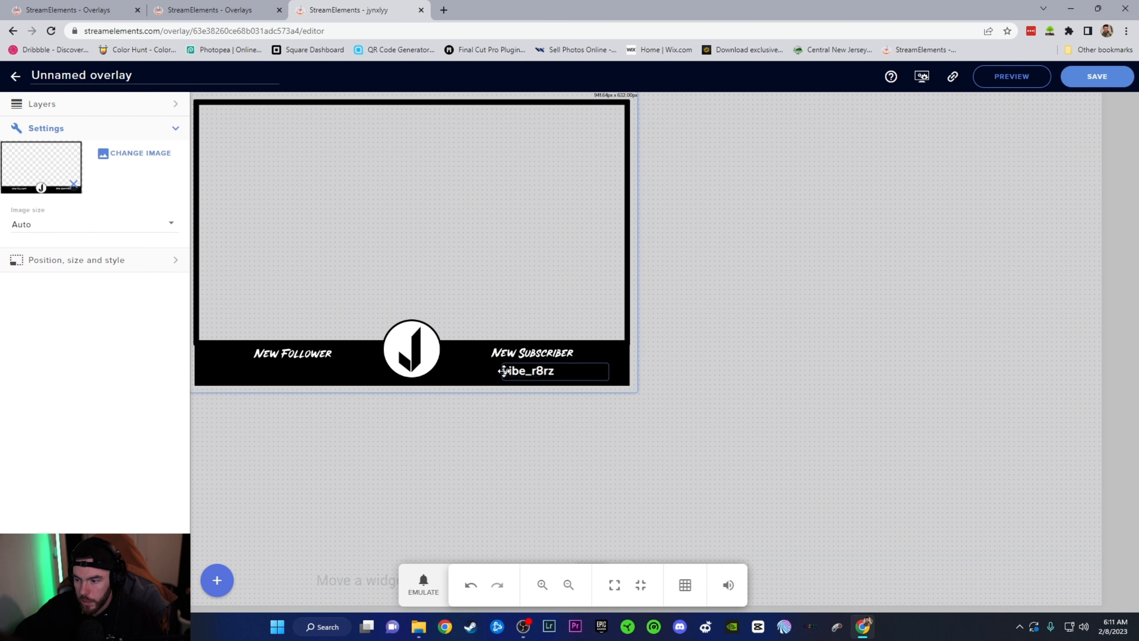
pyautogui.moveTo(502, 371); pyautogui.dragTo(450, 366)
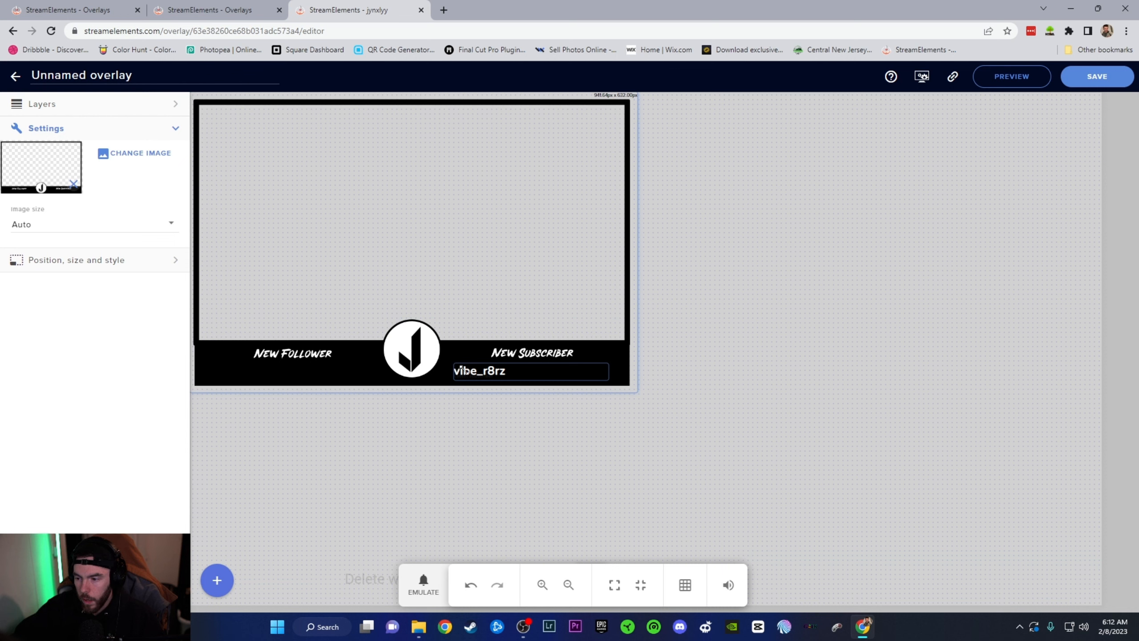
# Step: Center-align the text of the subscriber name label within its box
pyautogui.click(458, 369)
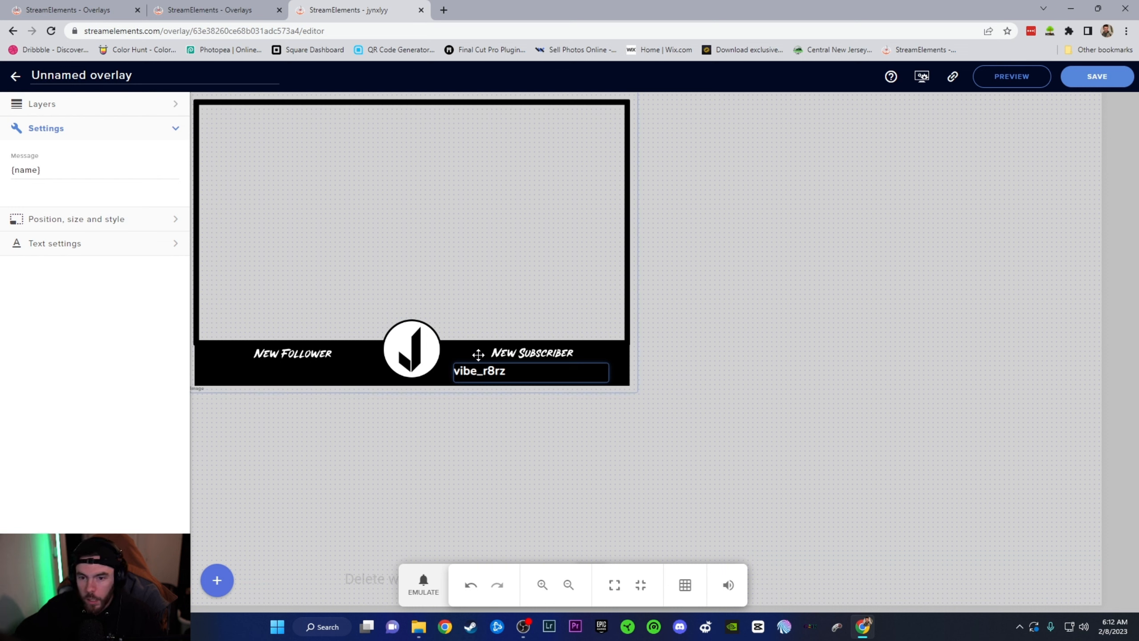
pyautogui.click(116, 245)
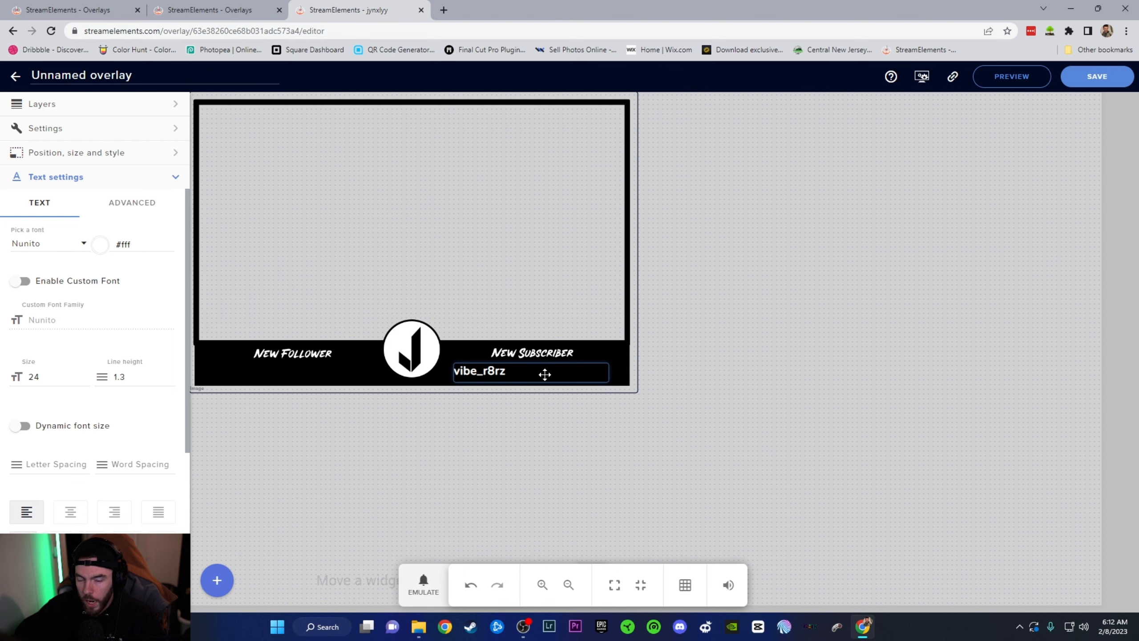
pyautogui.click(69, 513)
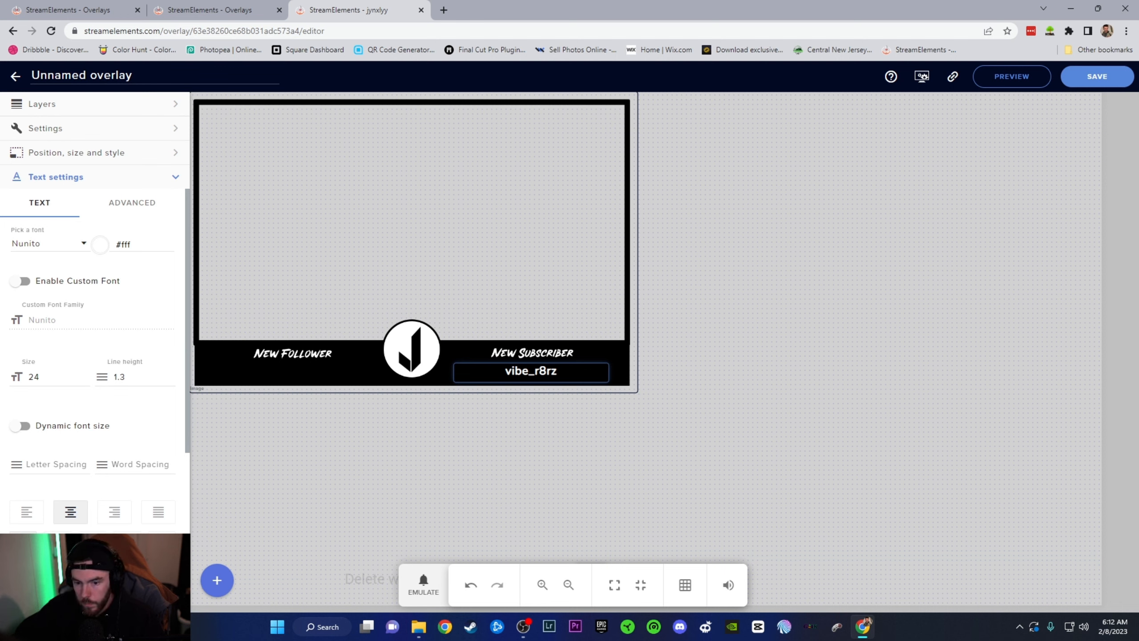
# Step: Set the subscriber name label's font size to 34
pyautogui.click(84, 375)
pyautogui.click(84, 375)
pyautogui.click(84, 375)
pyautogui.click(84, 375)
pyautogui.click(84, 375)
pyautogui.click(84, 375)
pyautogui.click(84, 375)
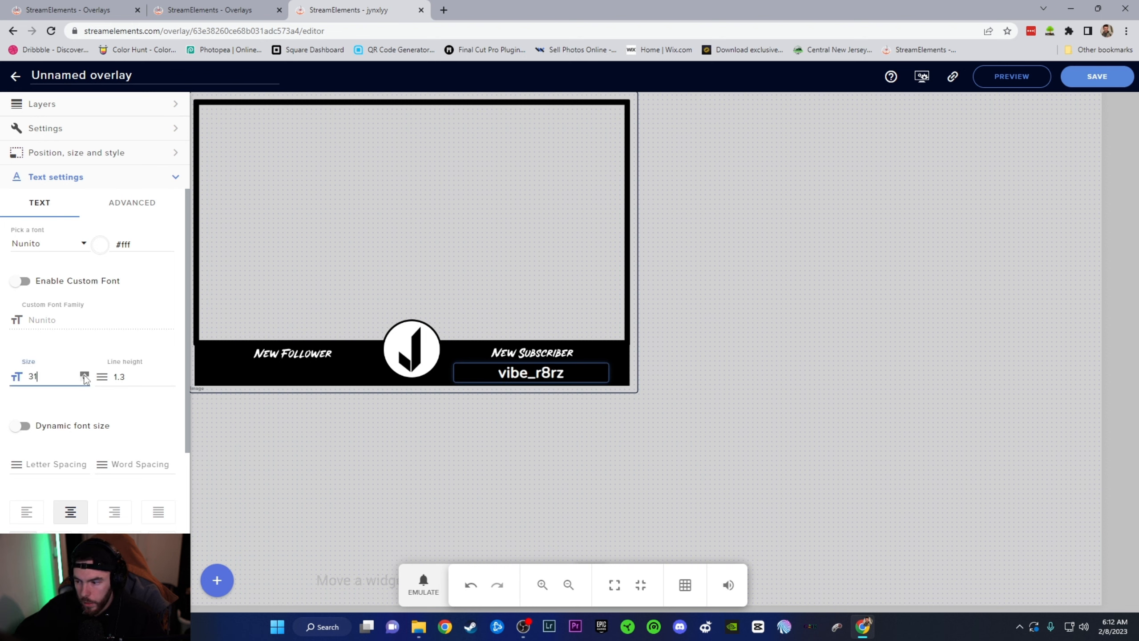
pyautogui.click(84, 375)
pyautogui.click(84, 375)
pyautogui.click(84, 375)
pyautogui.click(84, 376)
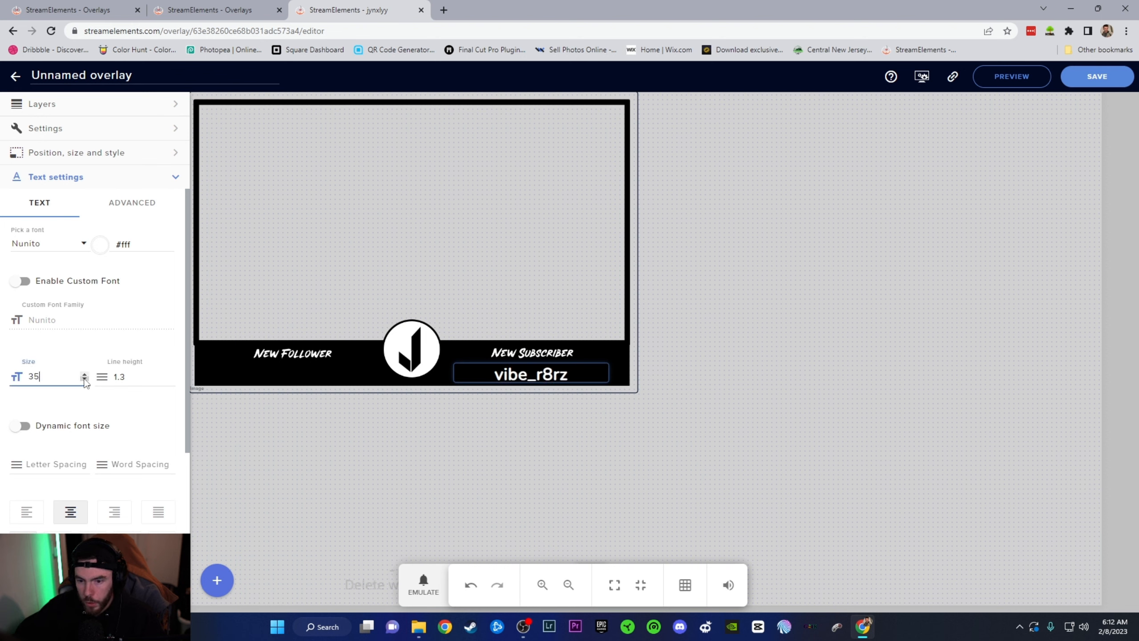
pyautogui.click(85, 379)
pyautogui.click(84, 380)
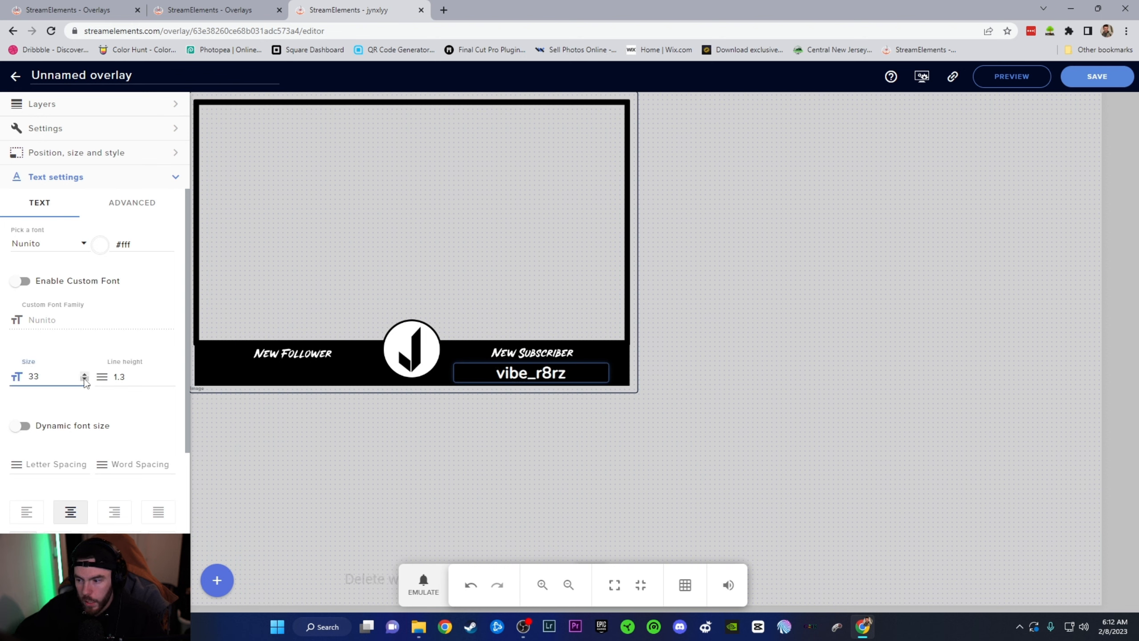
pyautogui.click(84, 374)
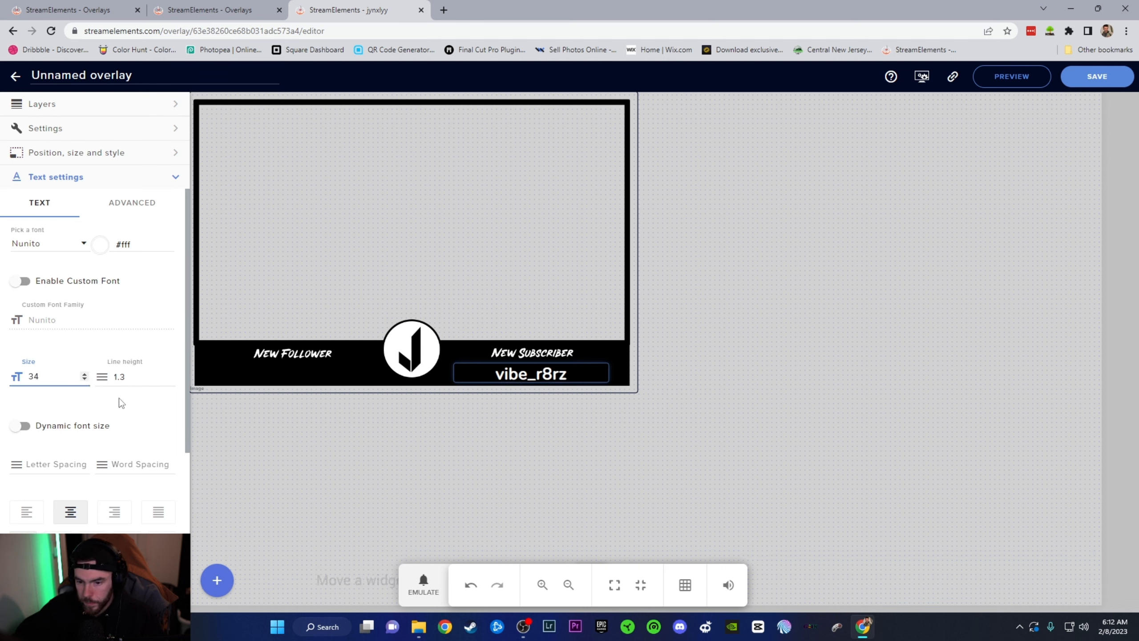
# Step: Set the subscriber label's line height to 1 and nudge the label slightly closer to the "New Subscriber" heading
pyautogui.click(170, 379)
pyautogui.click(171, 379)
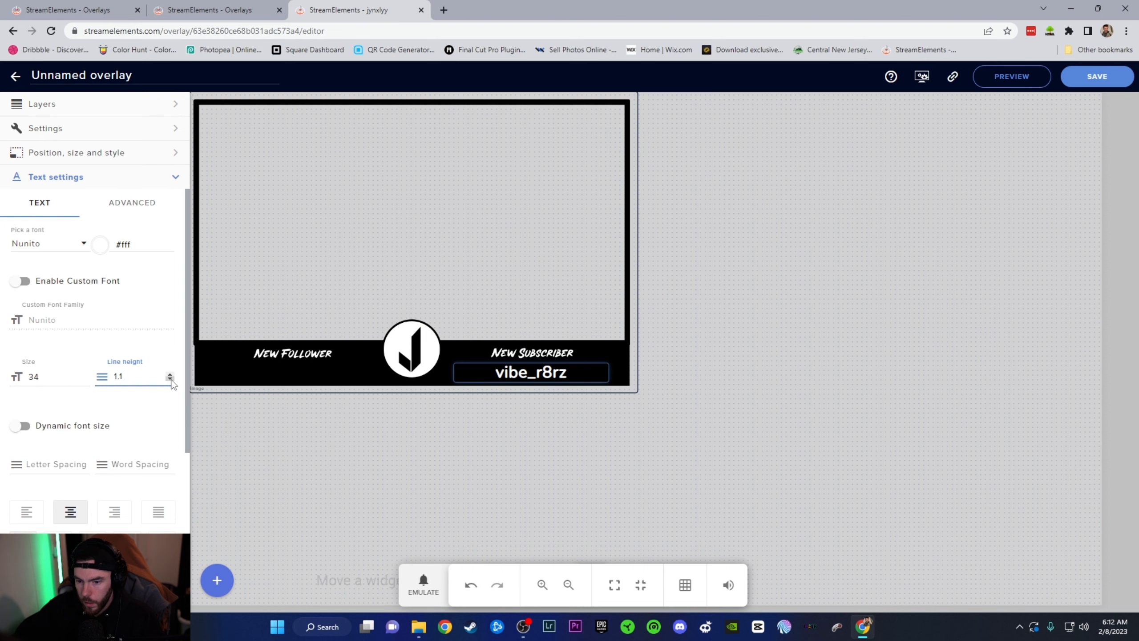
pyautogui.click(170, 379)
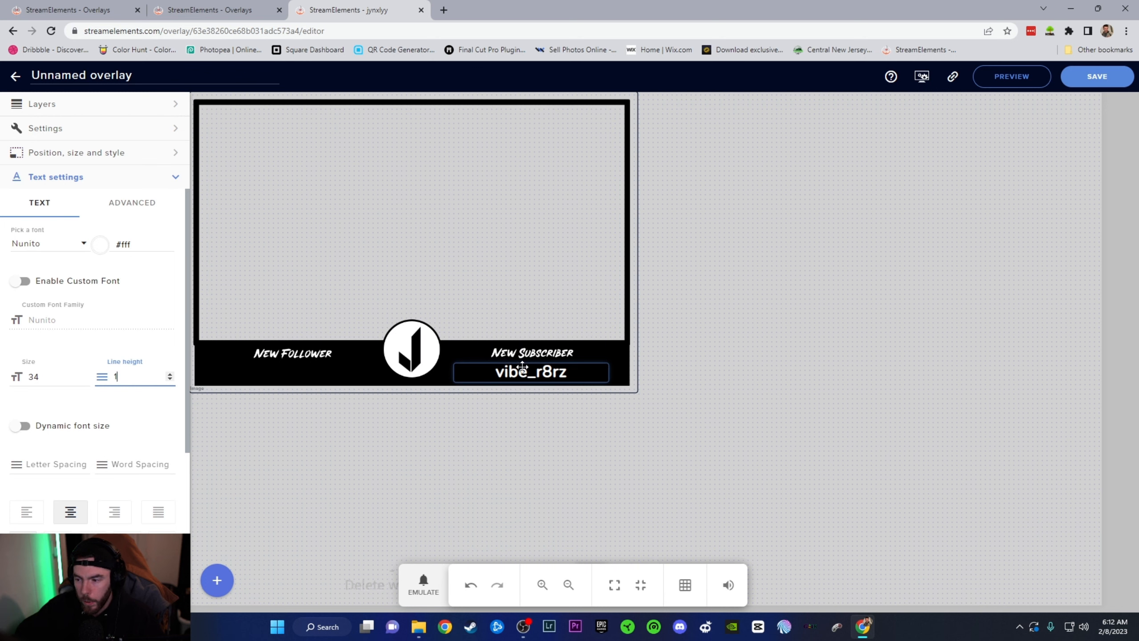
pyautogui.moveTo(523, 363); pyautogui.dragTo(524, 362)
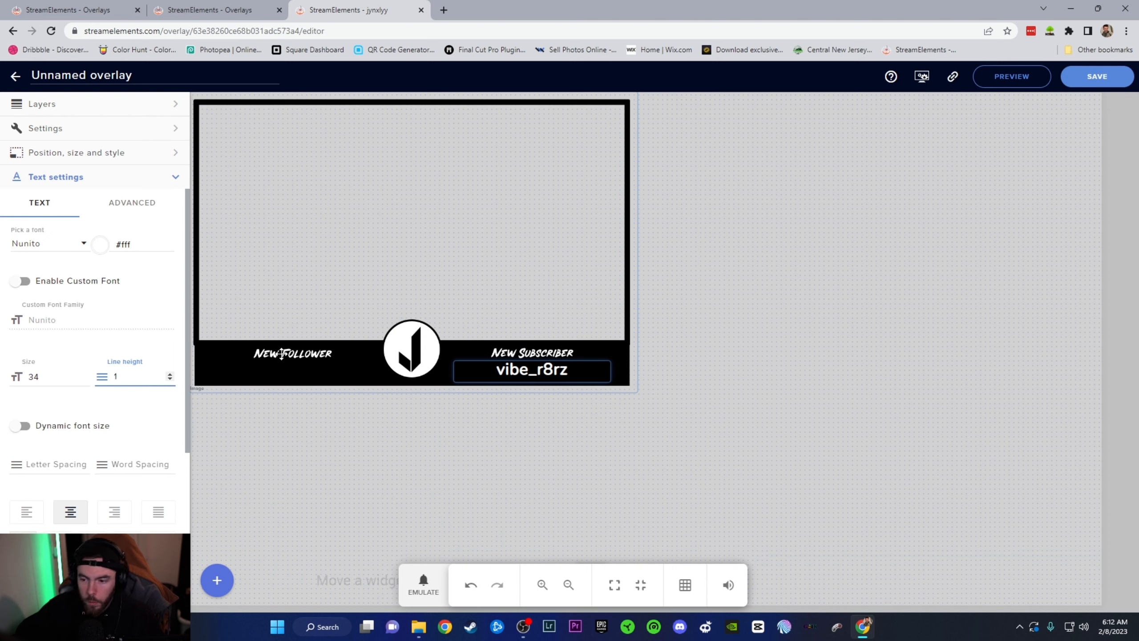
# Step: Add a Latest follower label widget to the overlay
pyautogui.click(218, 580)
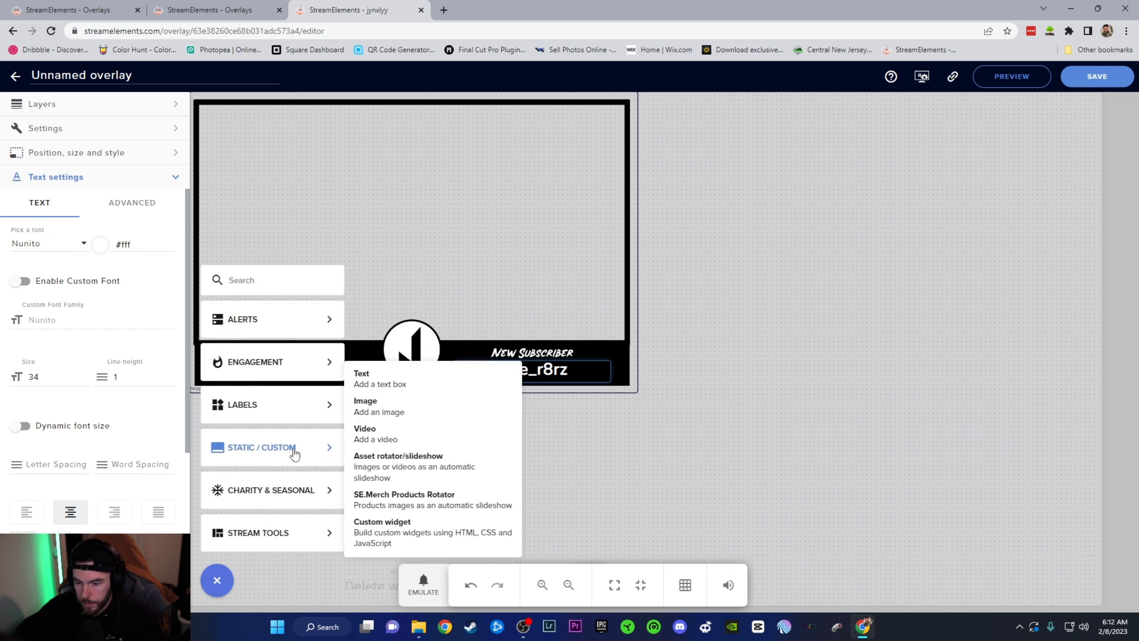
pyautogui.moveTo(295, 412)
pyautogui.moveTo(390, 405)
pyautogui.moveTo(457, 420)
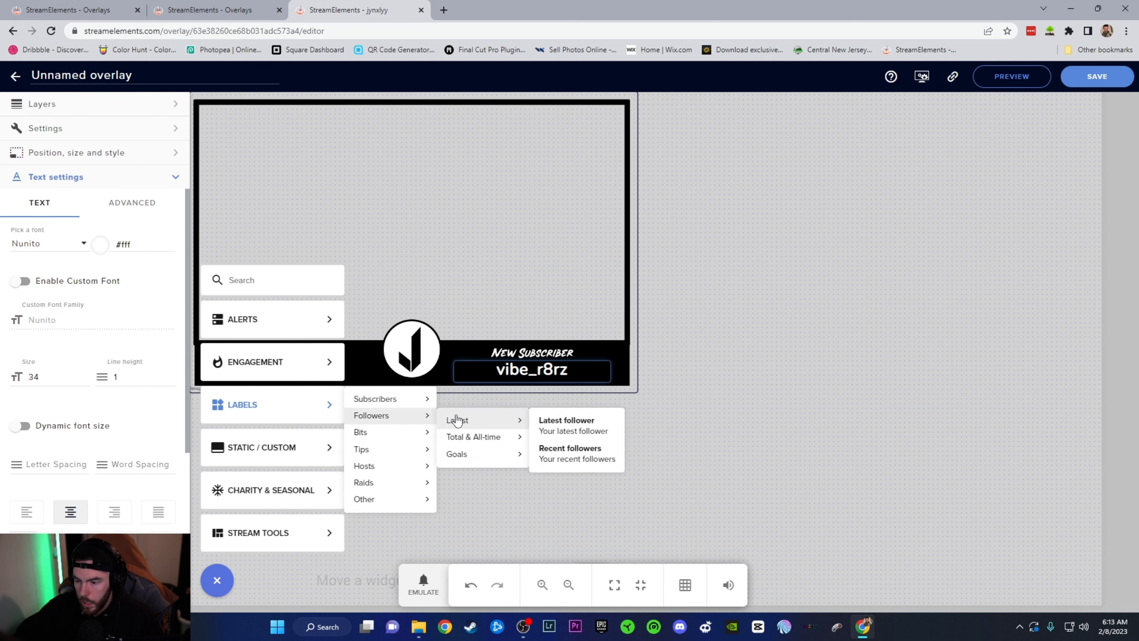
pyautogui.click(603, 428)
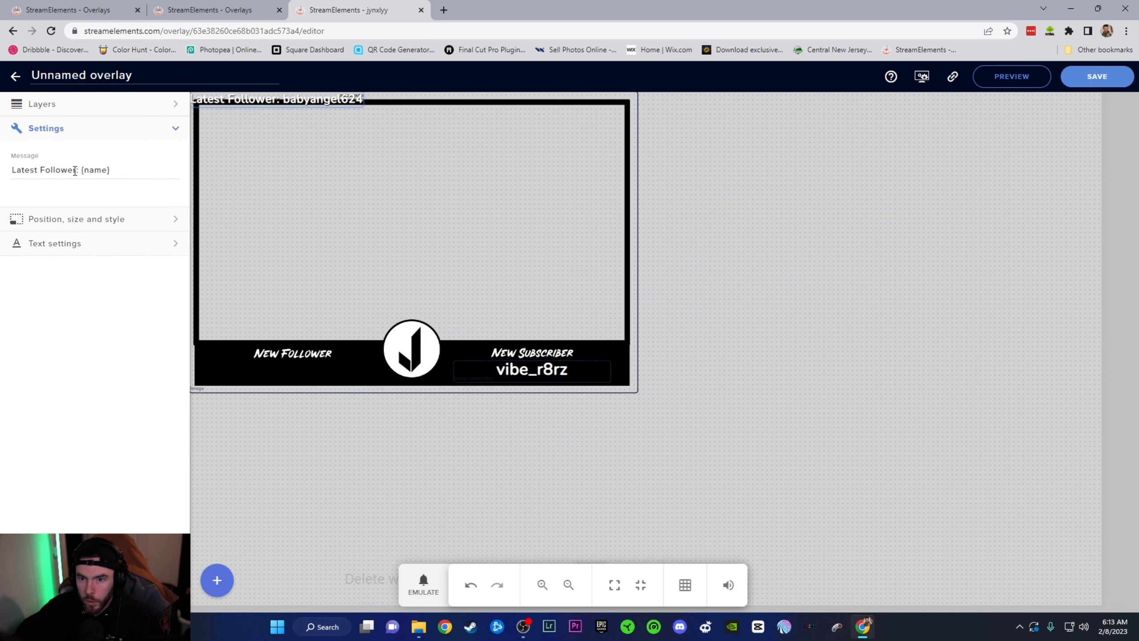
# Step: Remove the "Latest Follower:" prefix from the follower label's message, leaving only {name}
pyautogui.click(83, 170)
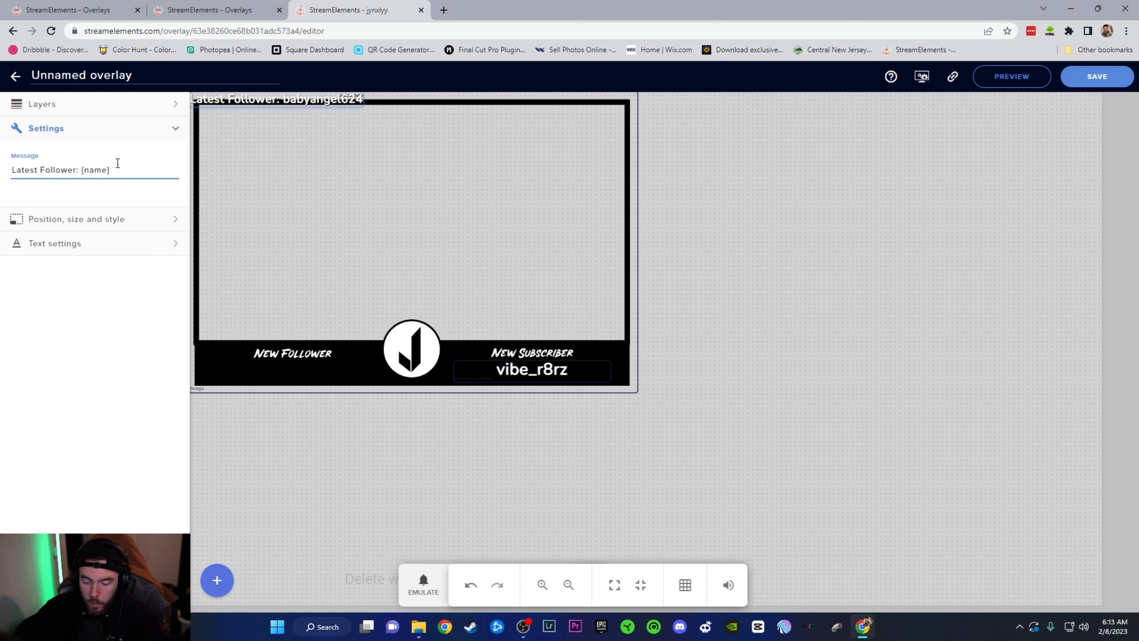
pyautogui.press('BackSpace')
pyautogui.press('BackSpace')
pyautogui.press('BackSpace')
pyautogui.press('BackSpace')
pyautogui.press('BackSpace')
pyautogui.press('BackSpace')
pyautogui.press('BackSpace')
pyautogui.press('BackSpace')
pyautogui.press('BackSpace')
pyautogui.press('BackSpace')
pyautogui.press('BackSpace')
pyautogui.press('BackSpace')
pyautogui.press('BackSpace')
pyautogui.press('BackSpace')
pyautogui.press('BackSpace')
pyautogui.press('BackSpace')
pyautogui.press('BackSpace')
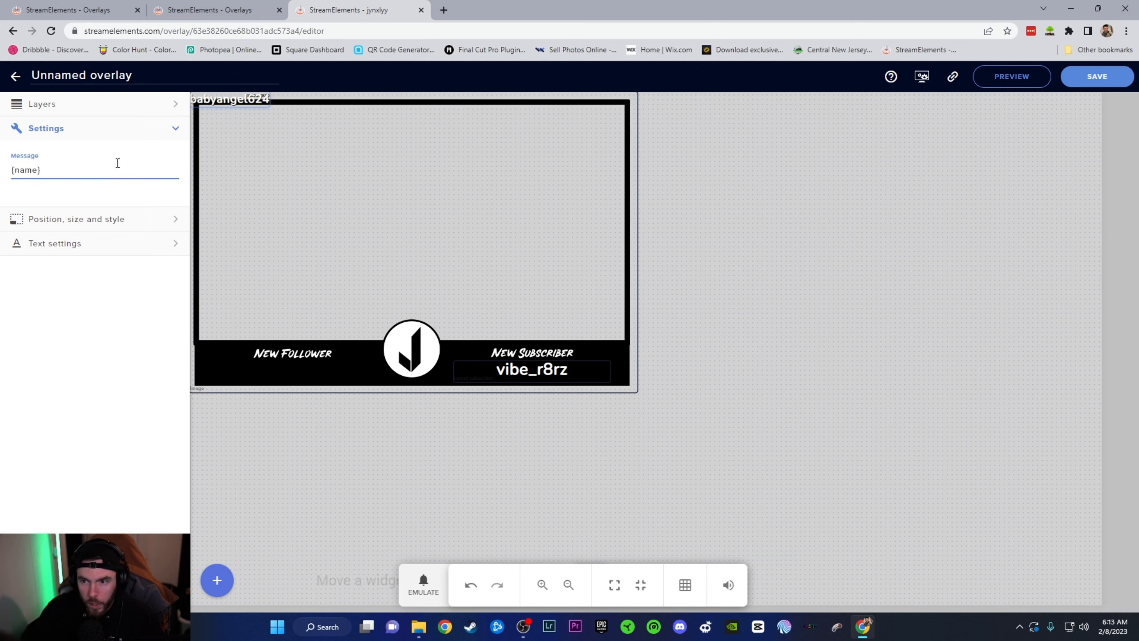
# Step: Move the follower name label beneath the "New Follower" heading and extend its box on the left side
pyautogui.moveTo(253, 109); pyautogui.dragTo(365, 372)
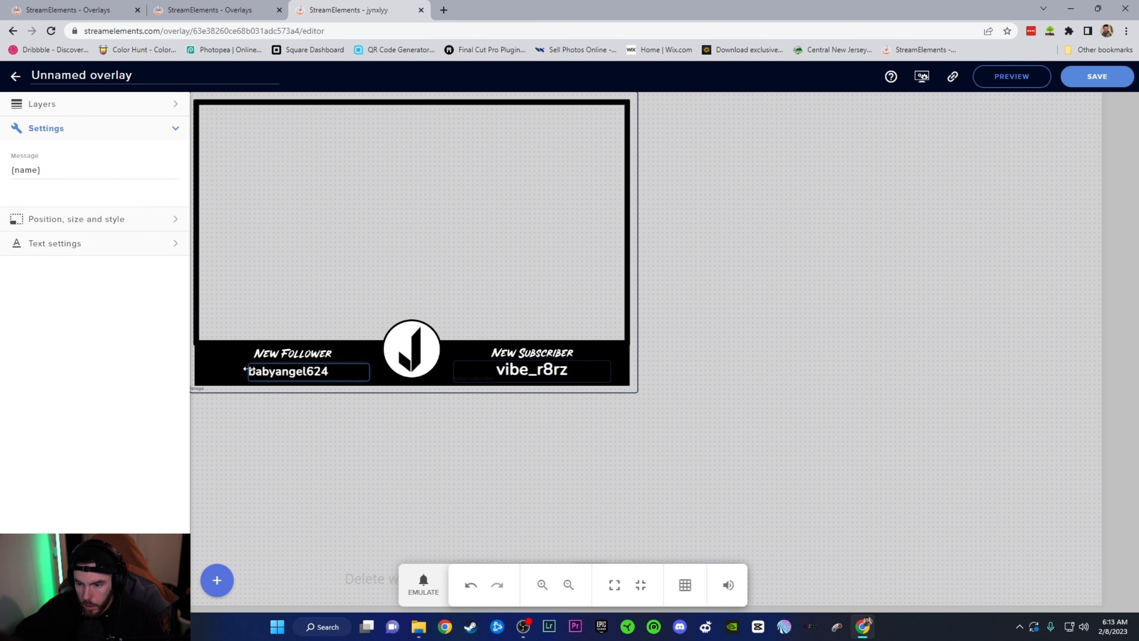
pyautogui.moveTo(246, 372)
pyautogui.mouseDown()
pyautogui.moveTo(218, 364)
pyautogui.moveTo(249, 371)
pyautogui.mouseUp()
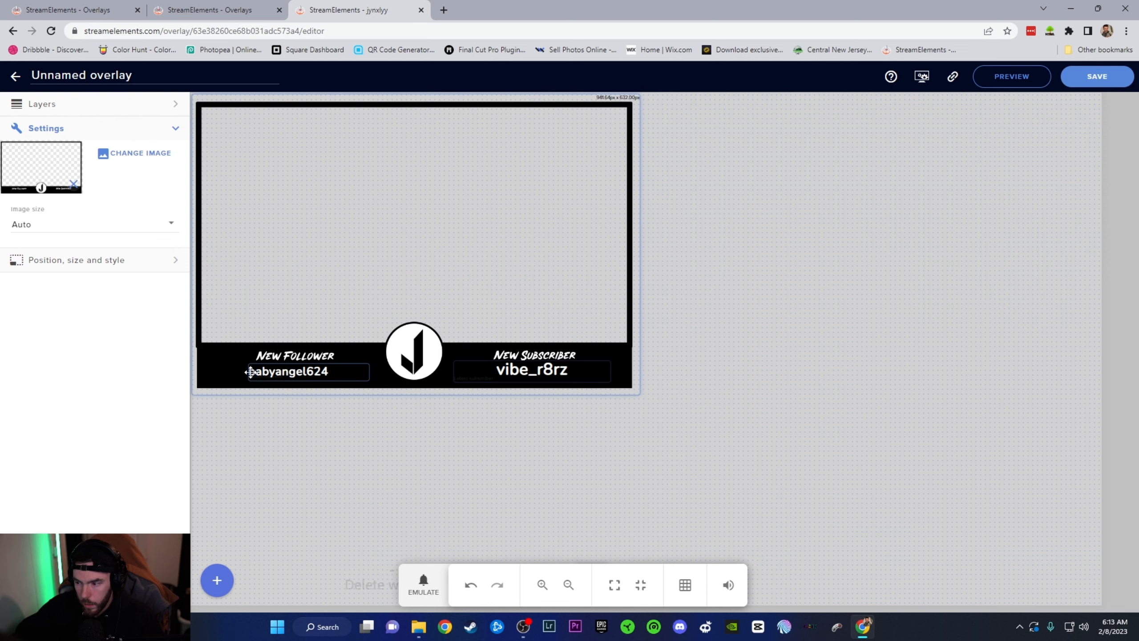
pyautogui.click(247, 371)
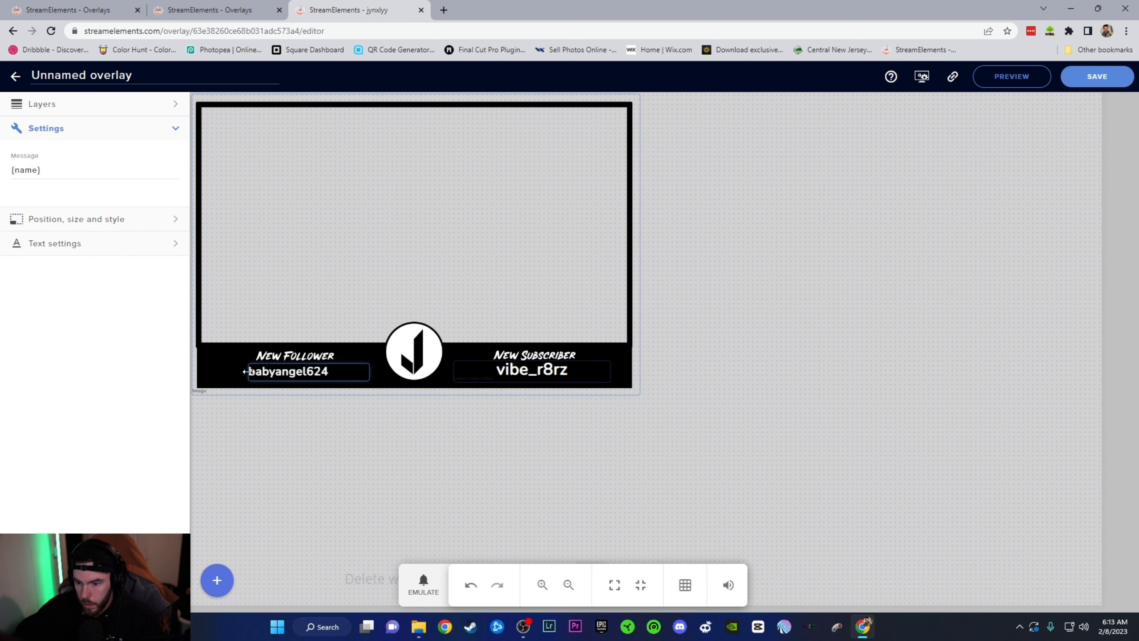
pyautogui.moveTo(248, 372); pyautogui.dragTo(216, 370)
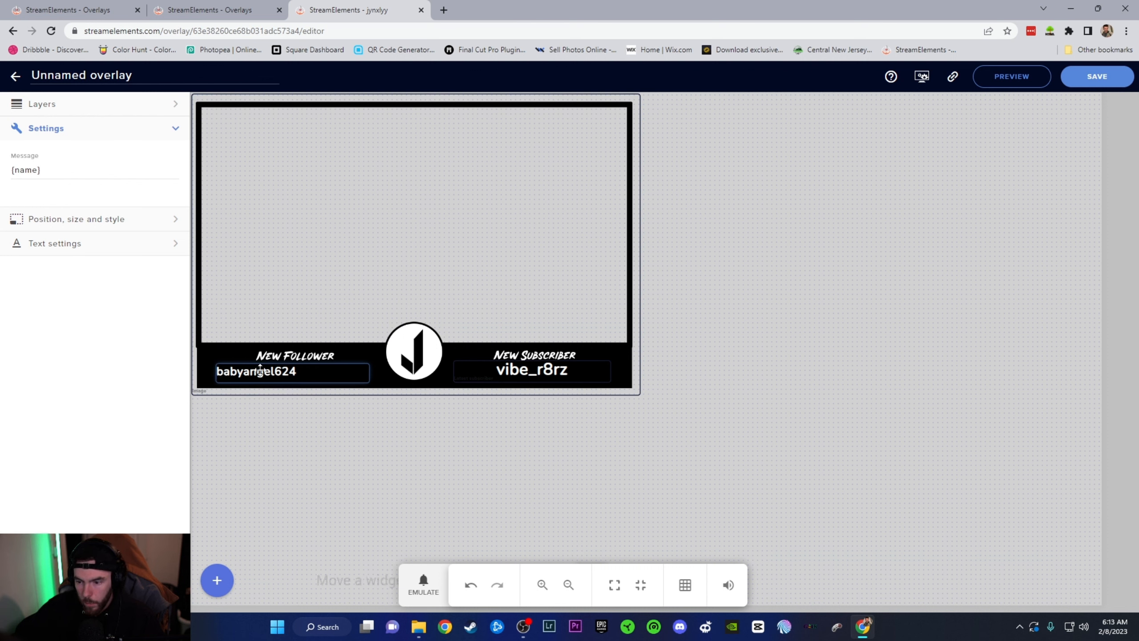
# Step: Center the follower label's text and set its font to Offside
pyautogui.click(126, 249)
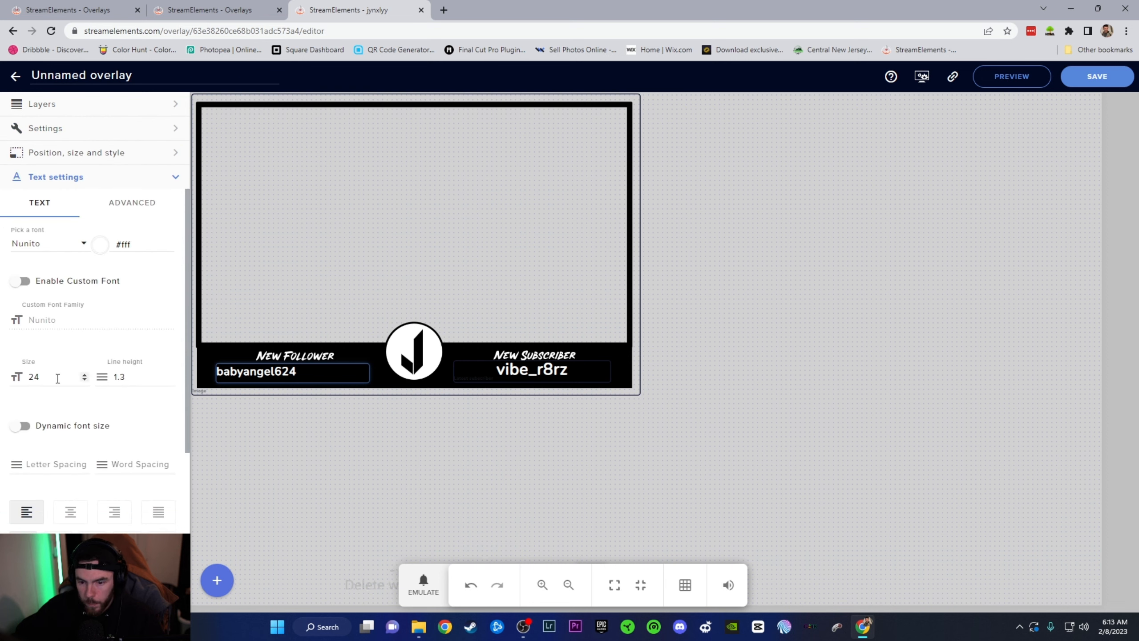
pyautogui.click(69, 516)
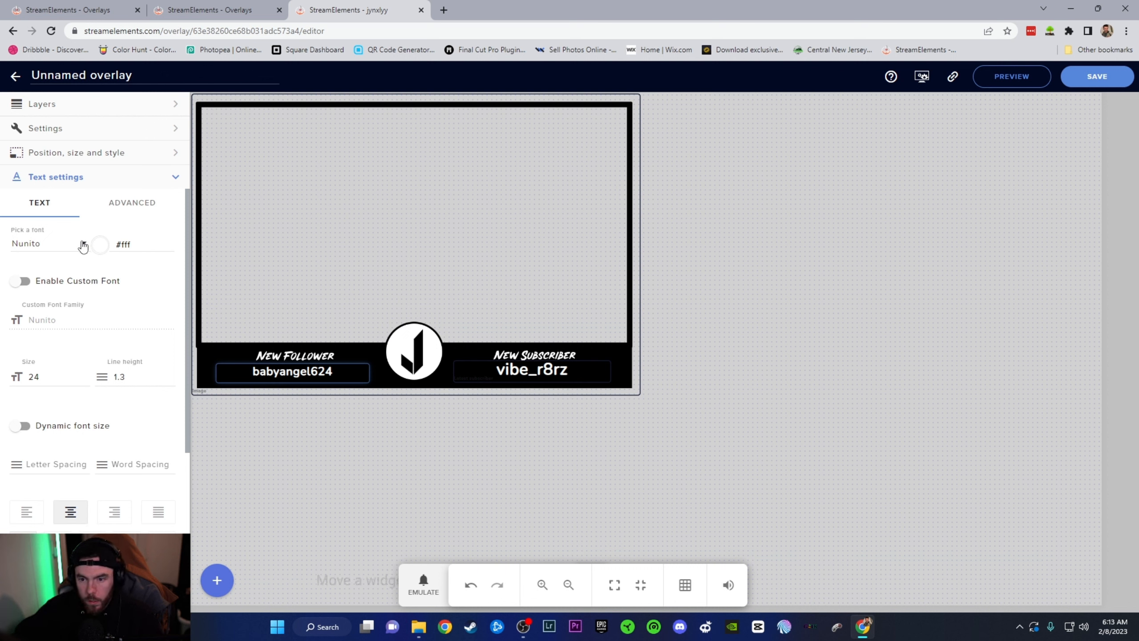
pyautogui.click(53, 245)
pyautogui.click(49, 343)
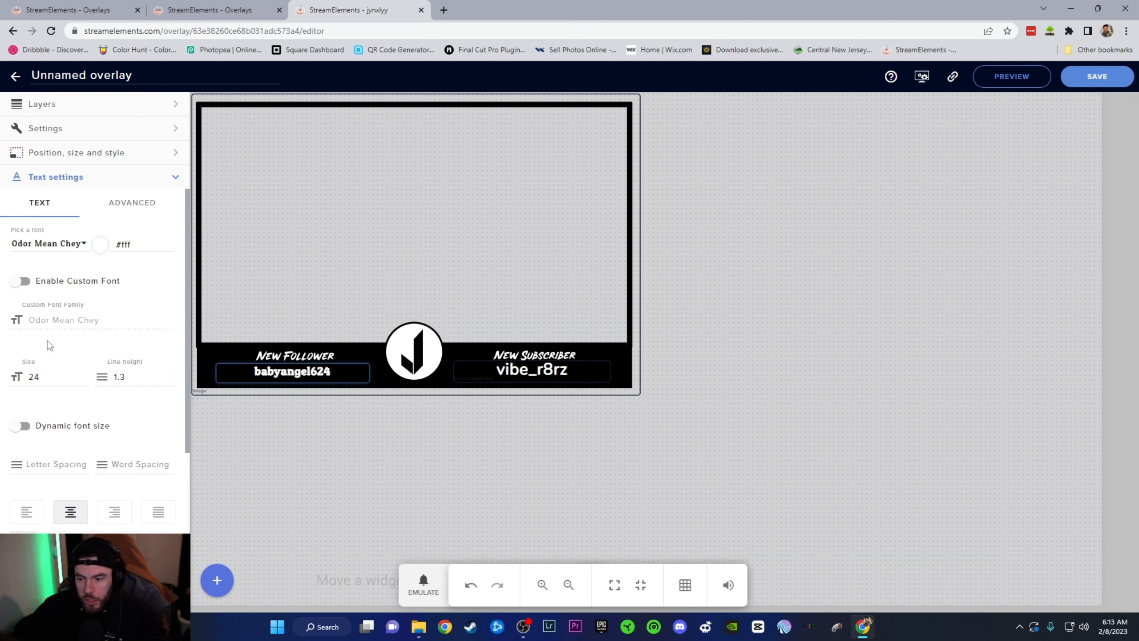
pyautogui.click(63, 250)
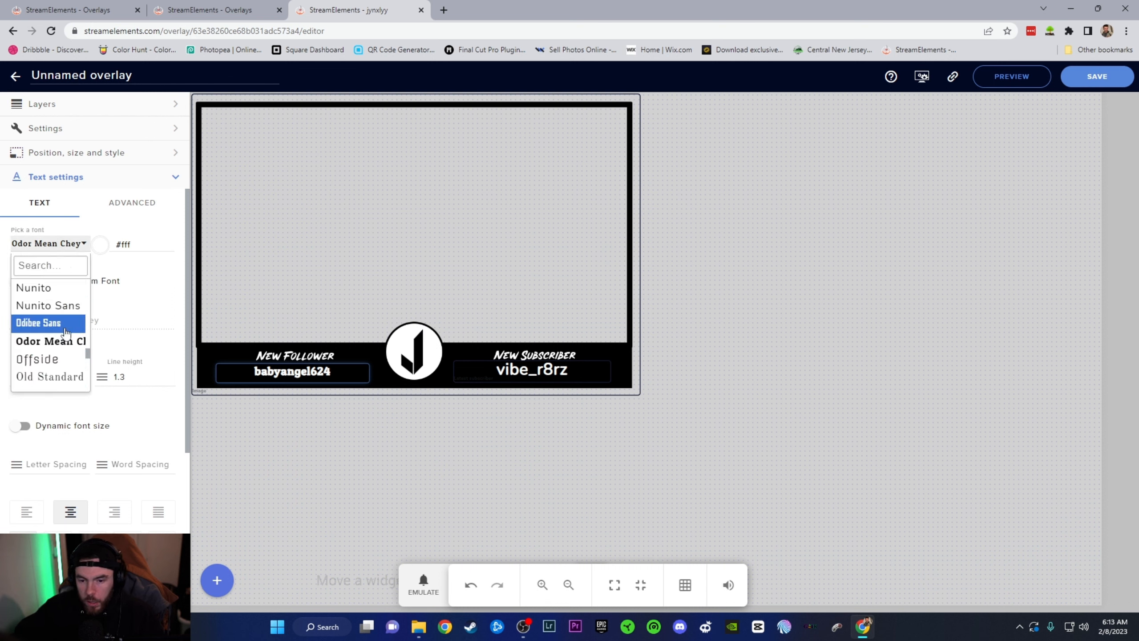
pyautogui.click(60, 362)
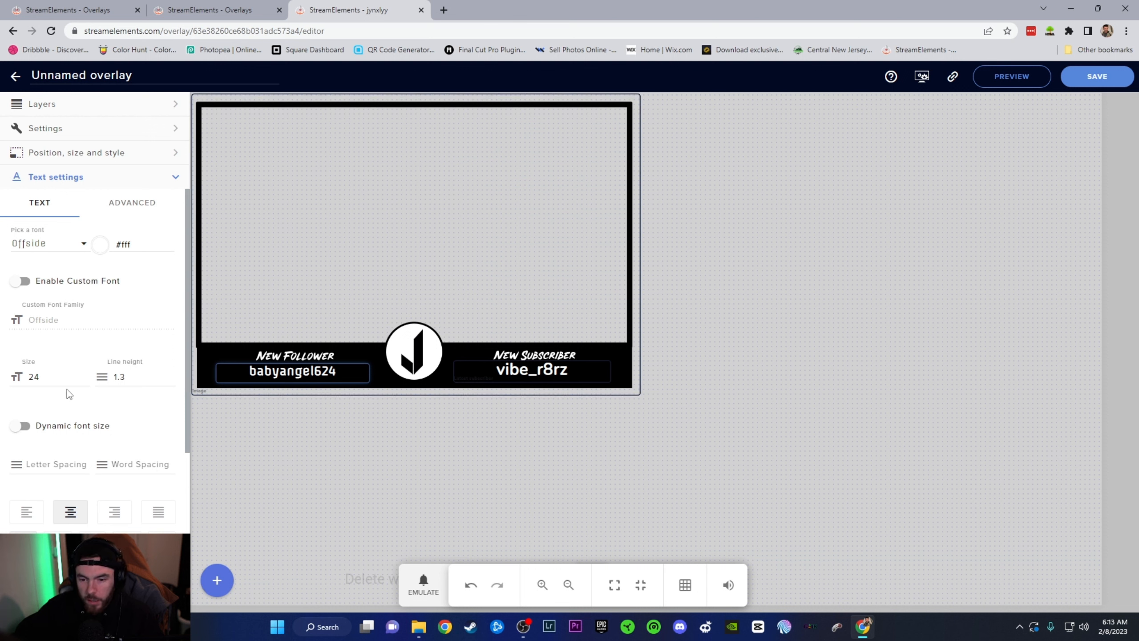
# Step: Set the follower label's font size to 30 and its line height to 1
pyautogui.click(84, 375)
pyautogui.click(84, 375)
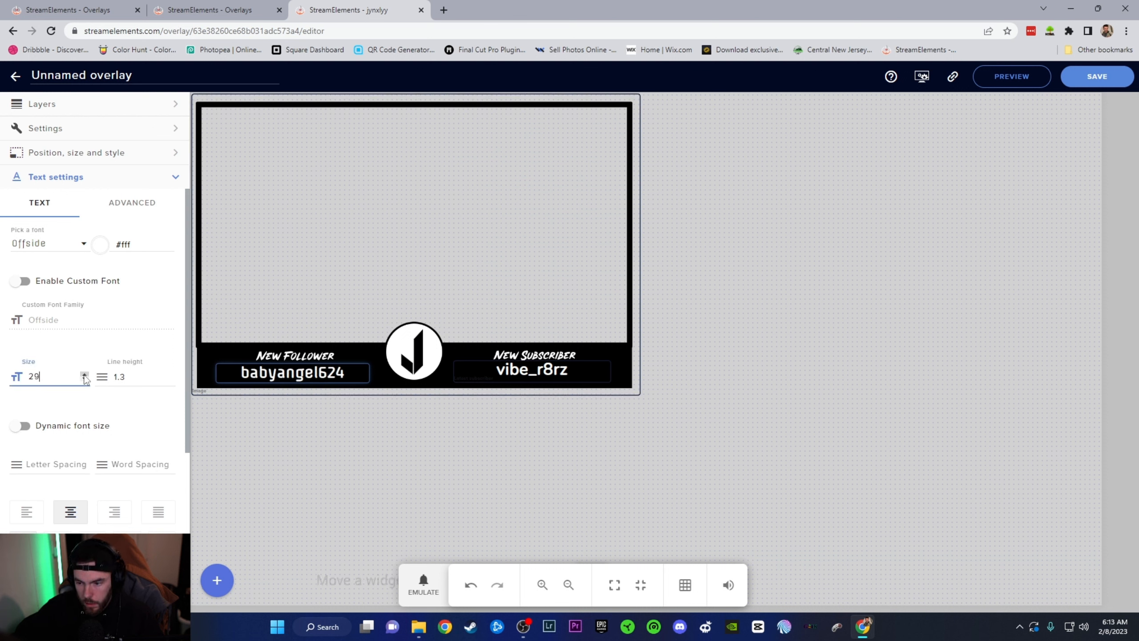
pyautogui.click(84, 375)
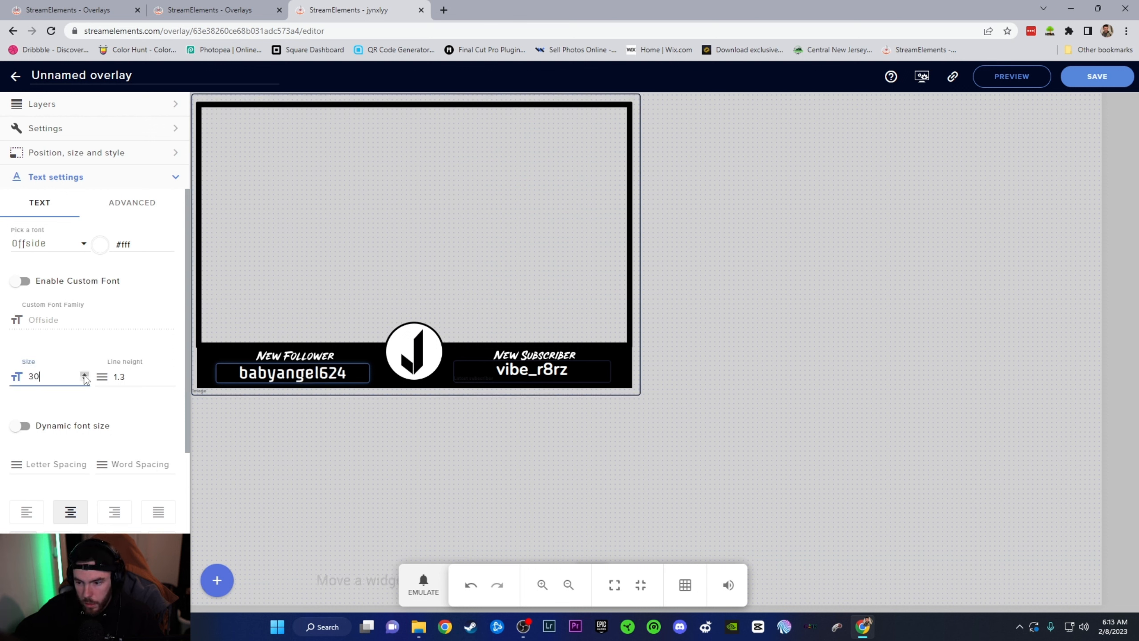
pyautogui.click(170, 375)
pyautogui.click(170, 374)
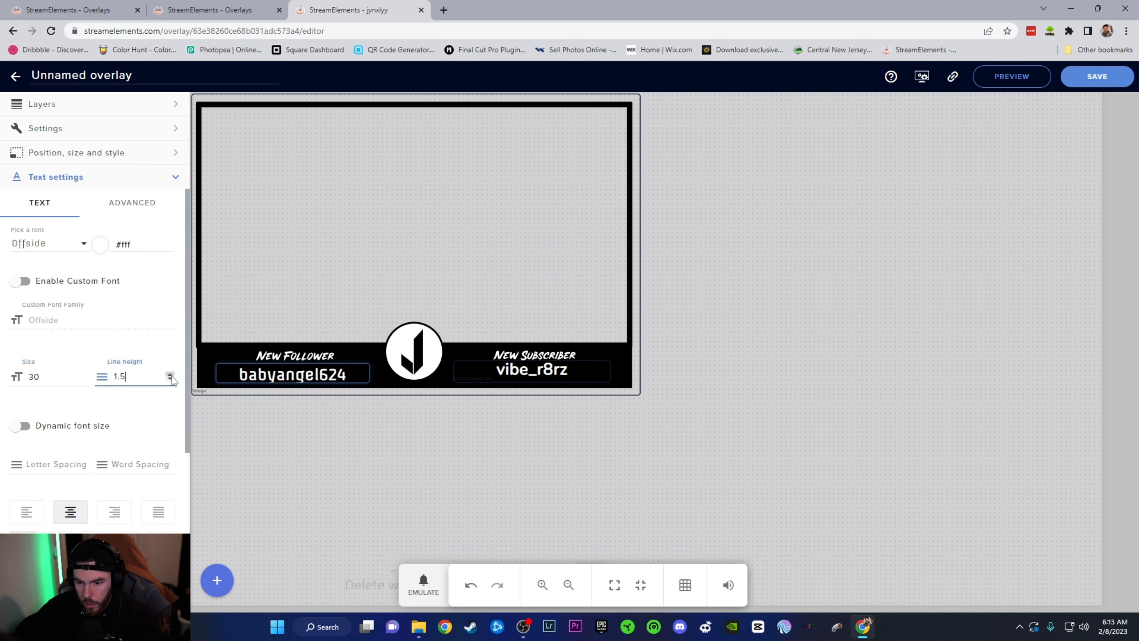
pyautogui.click(170, 380)
pyautogui.click(170, 379)
pyautogui.click(170, 380)
pyautogui.click(170, 379)
pyautogui.click(170, 379)
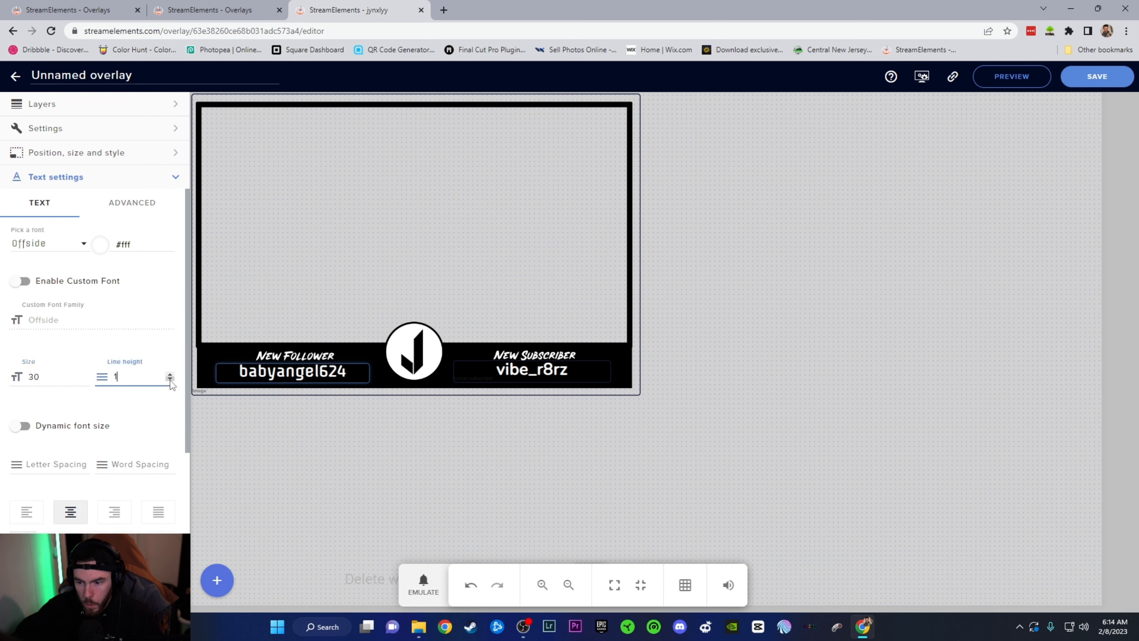
# Step: Increase the follower label's font size to 35 and widen its box on both sides
pyautogui.click(84, 375)
pyautogui.click(84, 375)
pyautogui.click(84, 375)
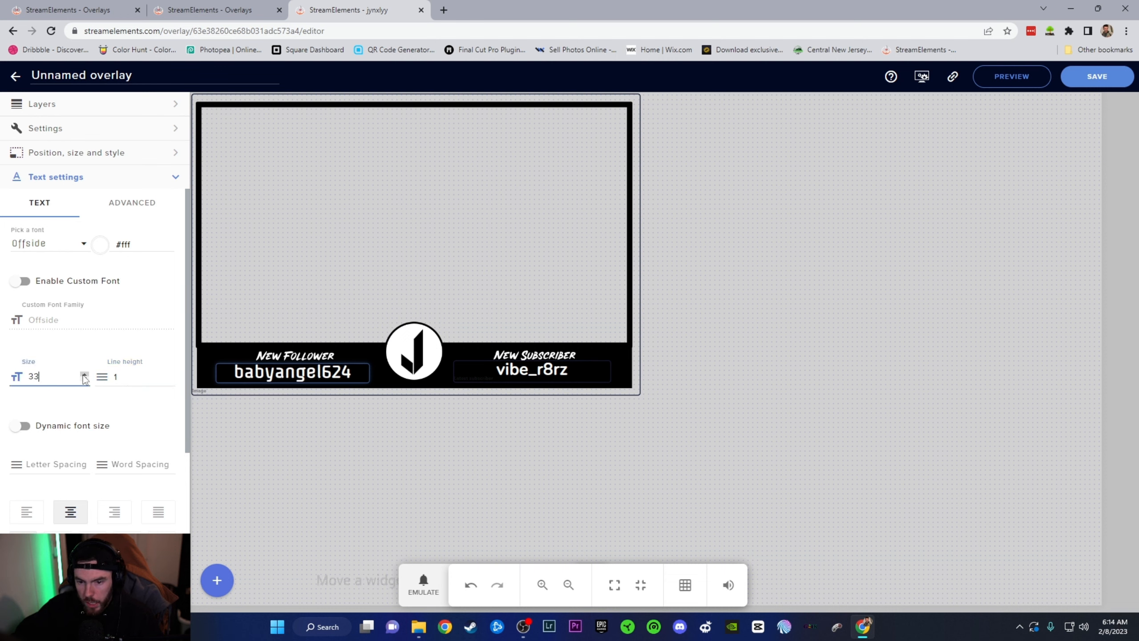
pyautogui.click(84, 376)
pyautogui.click(84, 375)
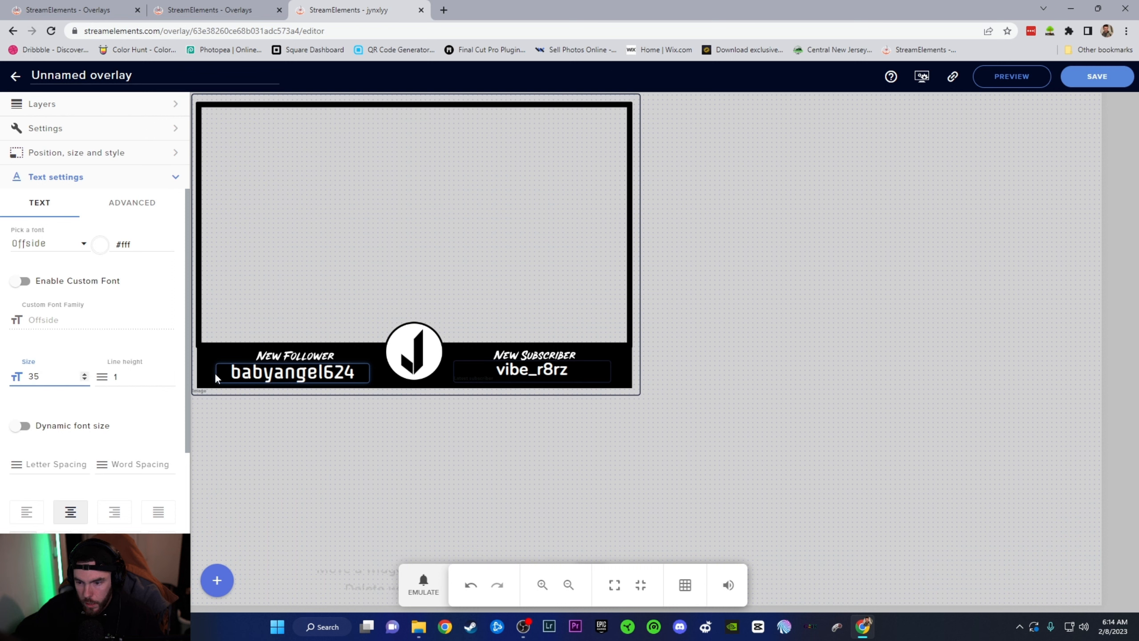
pyautogui.moveTo(216, 377); pyautogui.dragTo(206, 376)
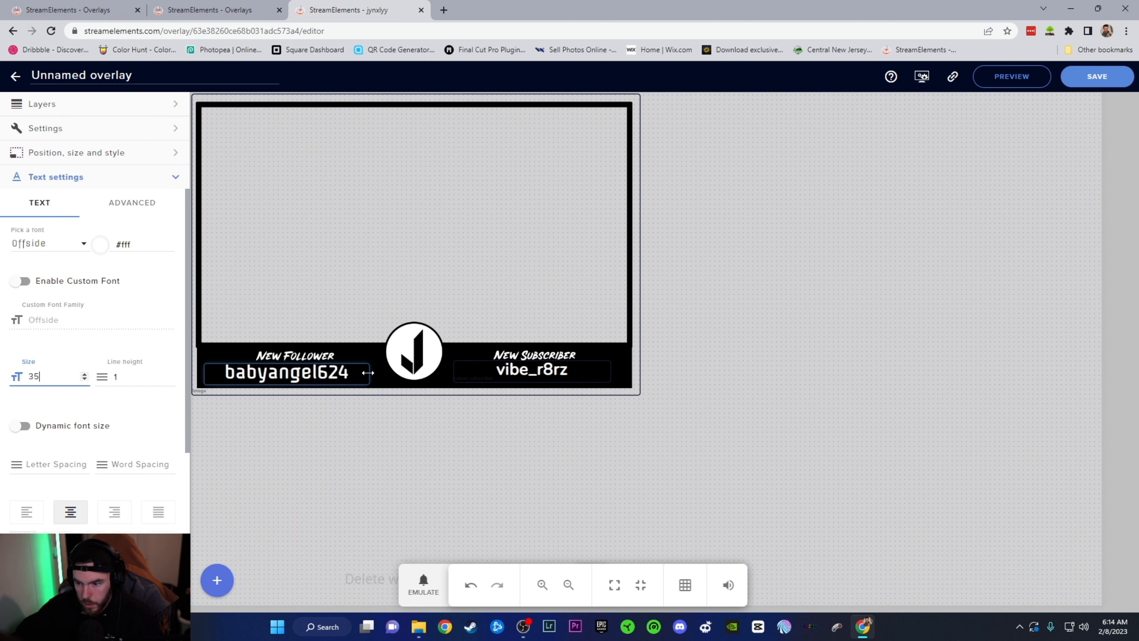
pyautogui.moveTo(369, 372); pyautogui.dragTo(380, 377)
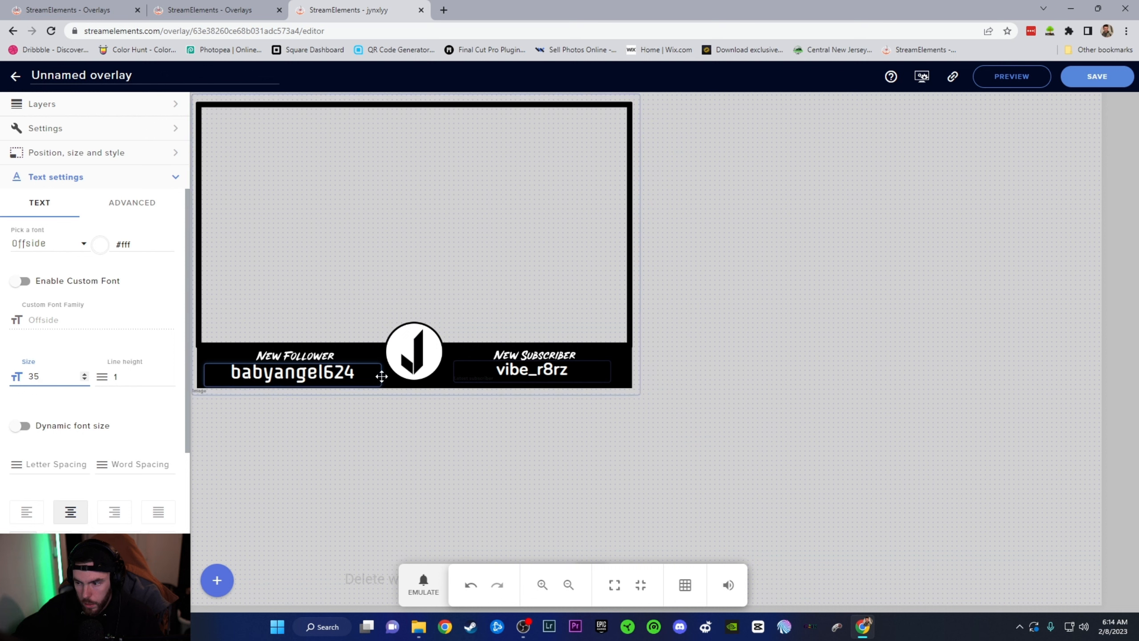
# Step: Try larger font sizes for the subscriber name label, ending back at 34
pyautogui.click(528, 370)
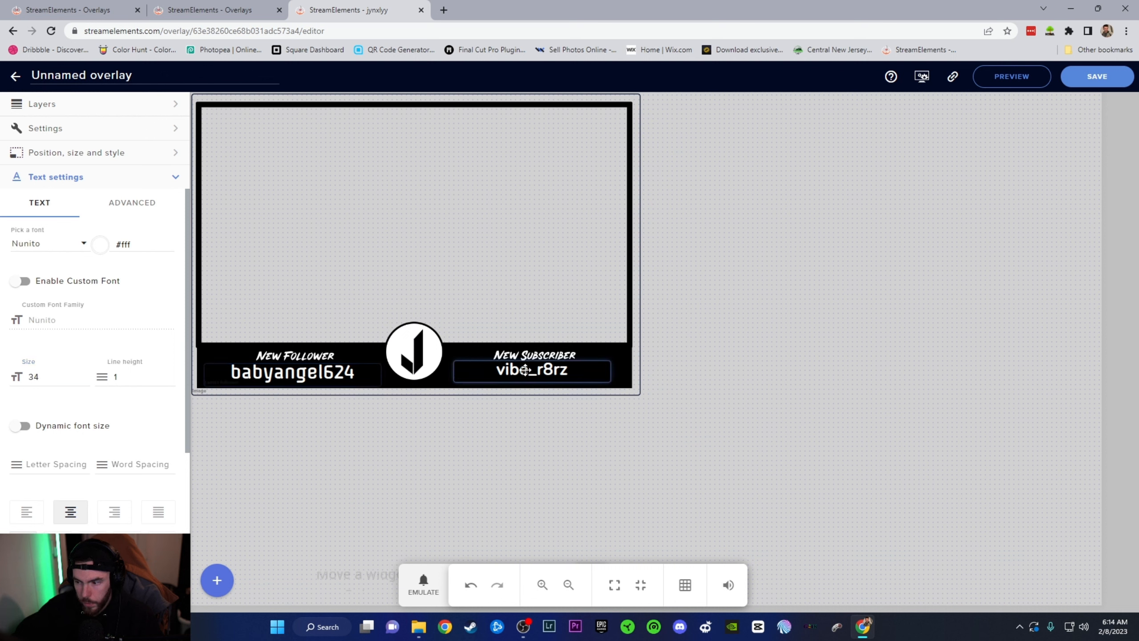
pyautogui.click(84, 375)
pyautogui.click(84, 375)
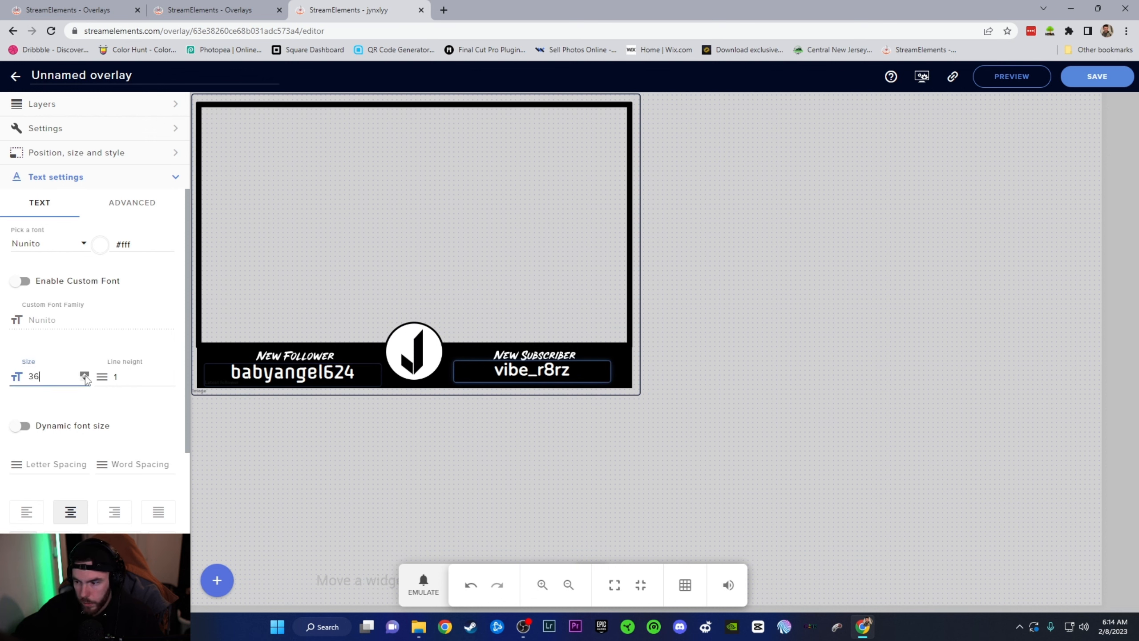
pyautogui.click(85, 375)
pyautogui.click(85, 375)
pyautogui.click(85, 375)
pyautogui.click(84, 380)
pyautogui.click(84, 380)
pyautogui.click(84, 379)
pyautogui.click(85, 379)
pyautogui.click(84, 379)
pyautogui.click(84, 379)
pyautogui.click(85, 376)
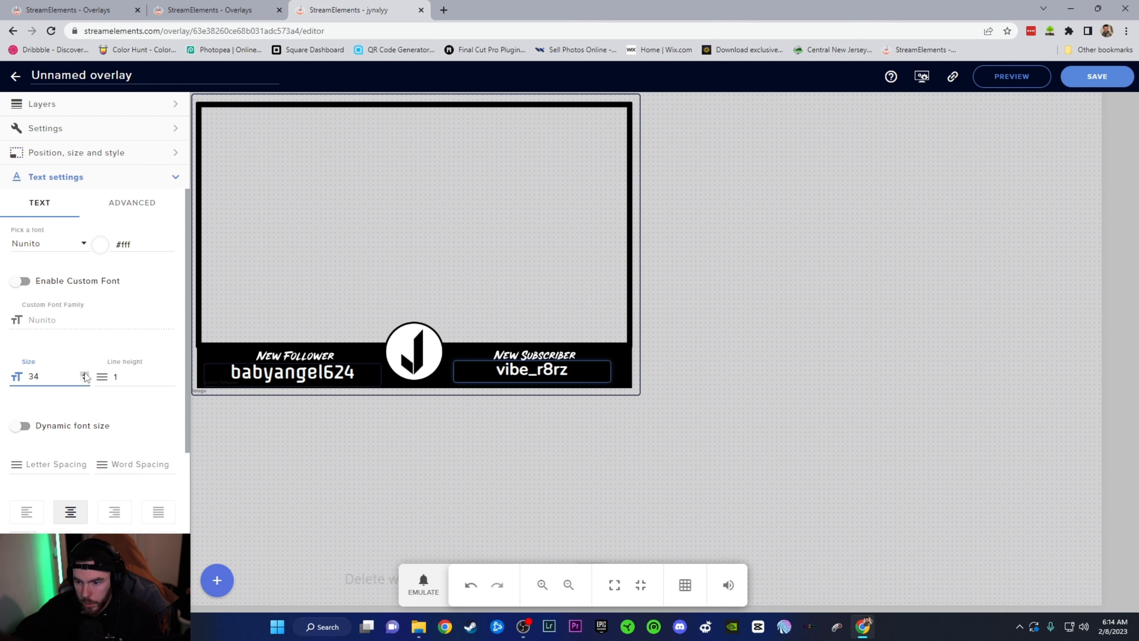
# Step: Reduce the follower name label's font size to 30 and deselect the label
pyautogui.click(328, 377)
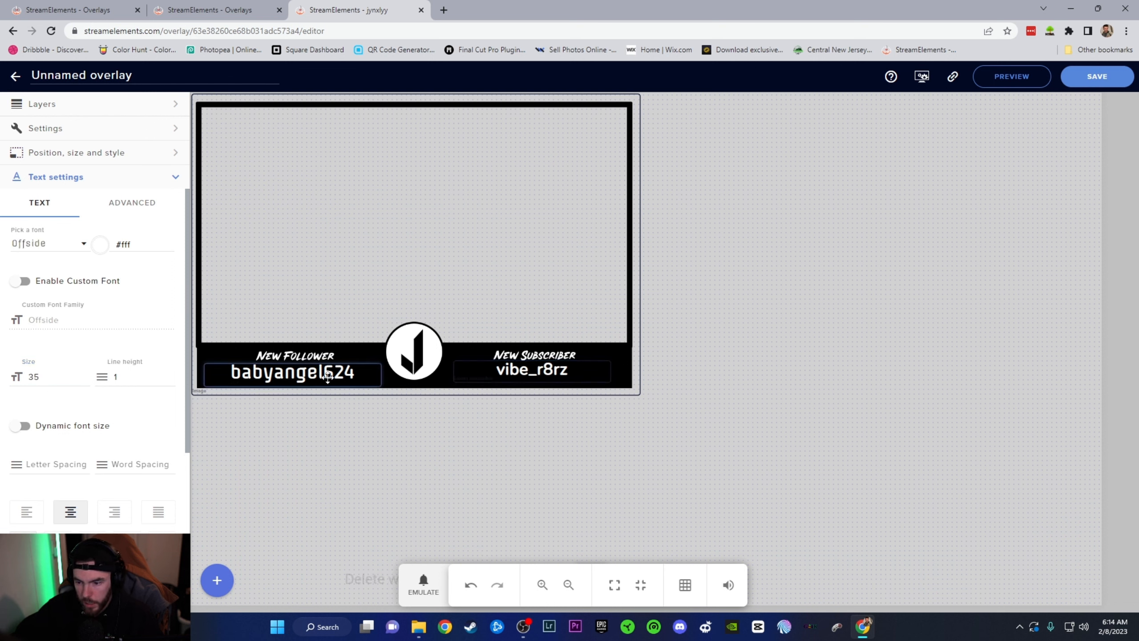
pyautogui.click(84, 379)
pyautogui.click(84, 379)
pyautogui.click(85, 380)
pyautogui.click(84, 379)
pyautogui.click(84, 379)
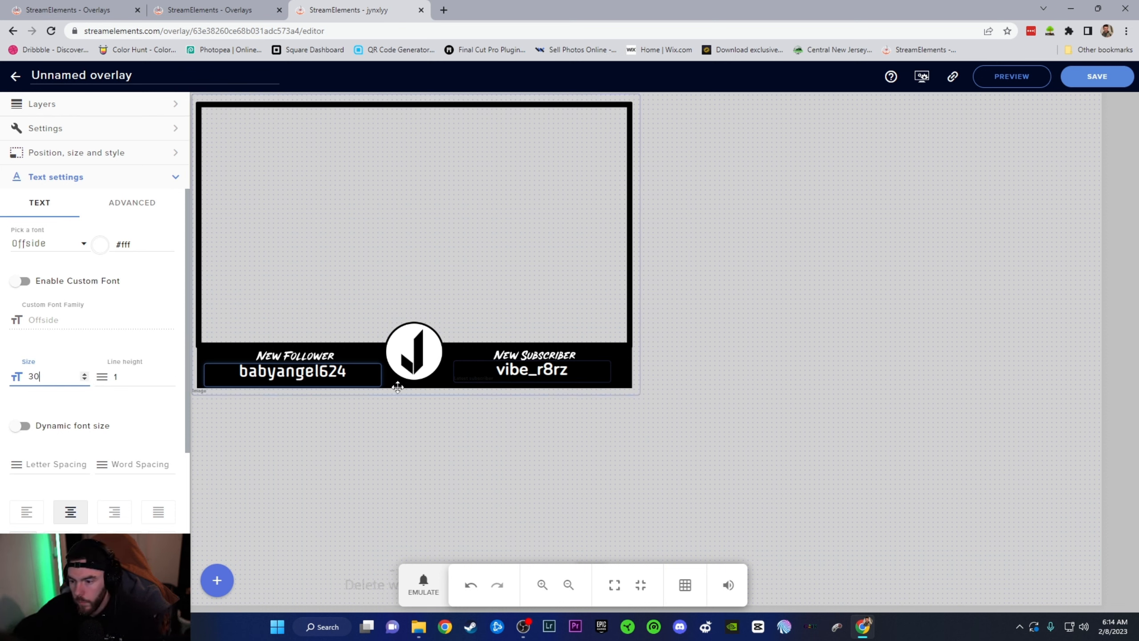
pyautogui.click(417, 394)
pyautogui.click(441, 423)
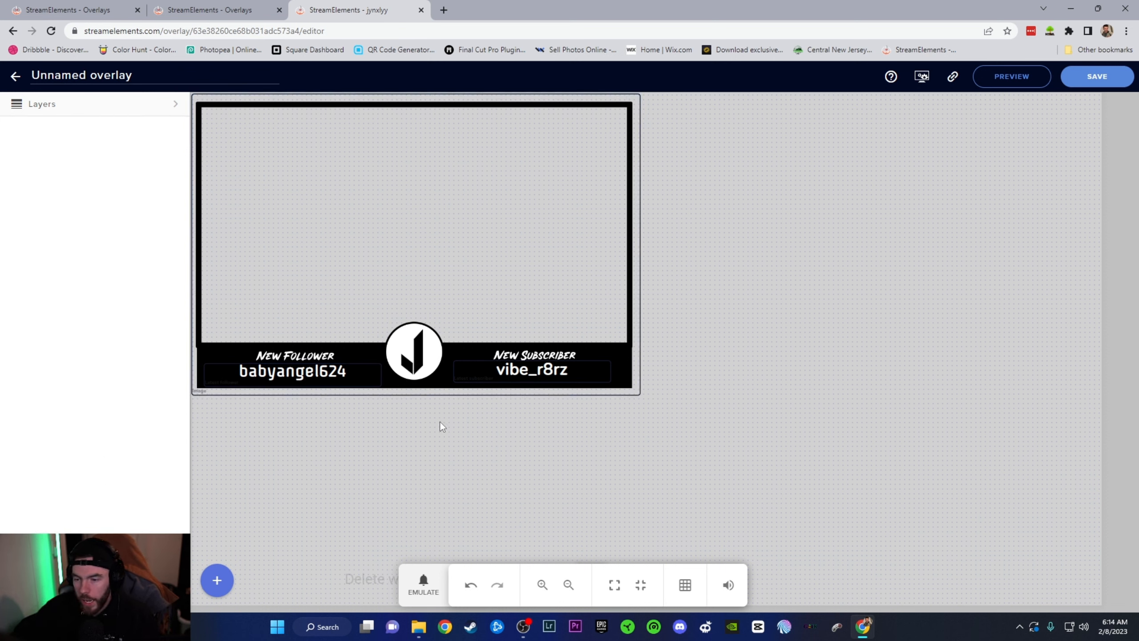
# Step: Rename the overlay as "new overlay test" and save it
pyautogui.click(139, 75)
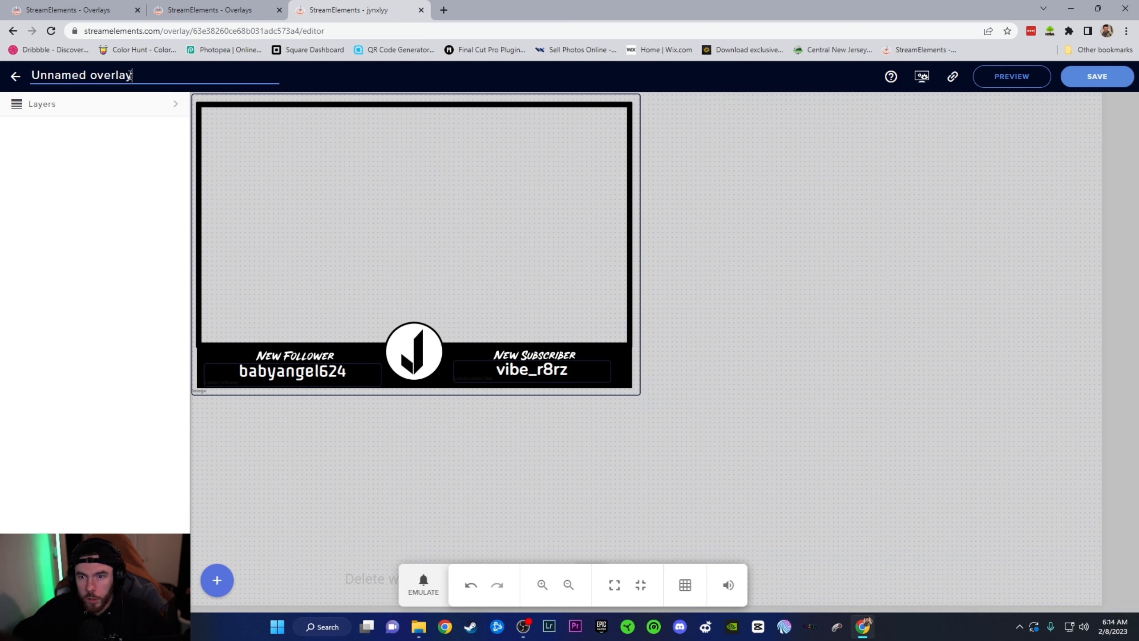
pyautogui.hotkey('ctrl', 'a')
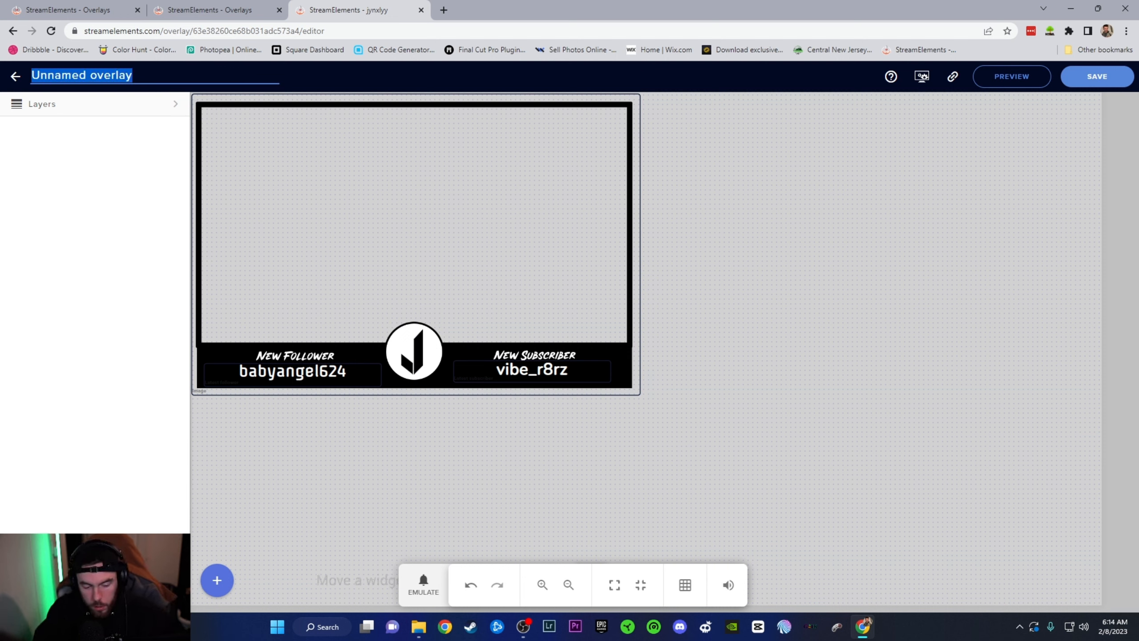
pyautogui.write('new overlay test')
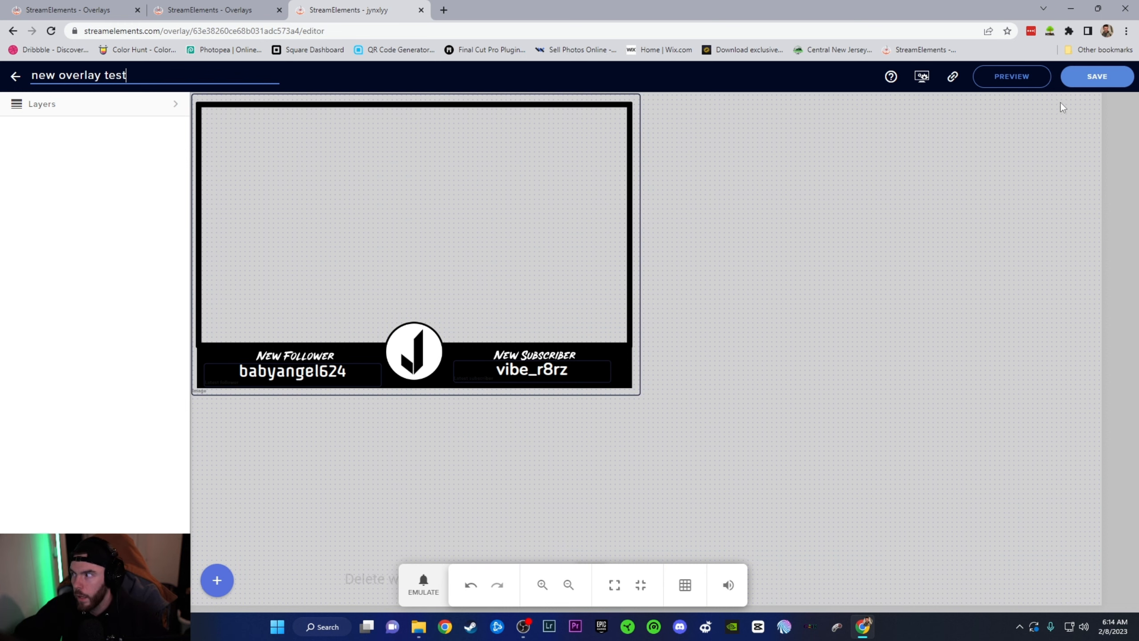
pyautogui.click(1092, 78)
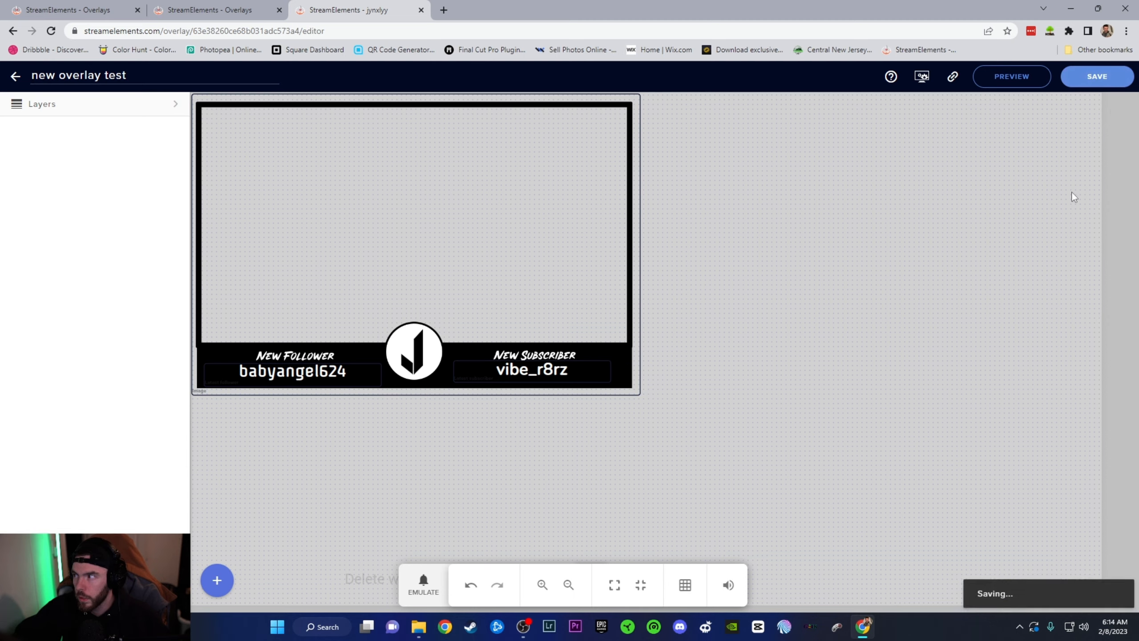
# Step: Copy the overlay's link, switch to OBS and create a new Browser source named "my overlay test"
pyautogui.click(953, 78)
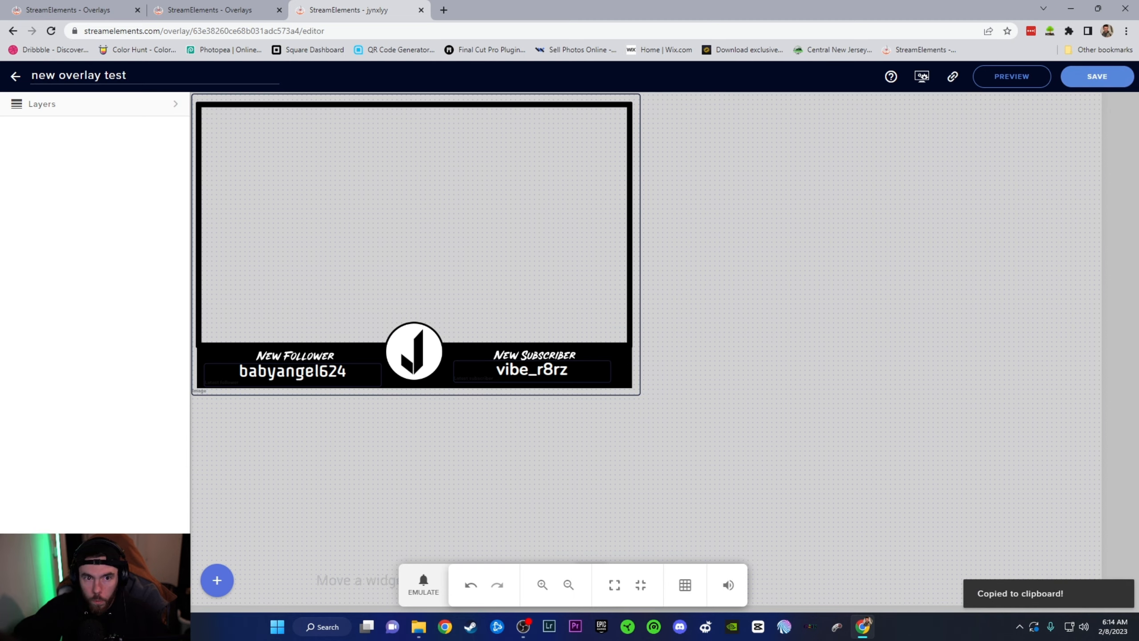
pyautogui.moveTo(0, 64); pyautogui.dragTo(766, 30)
pyautogui.click(206, 585)
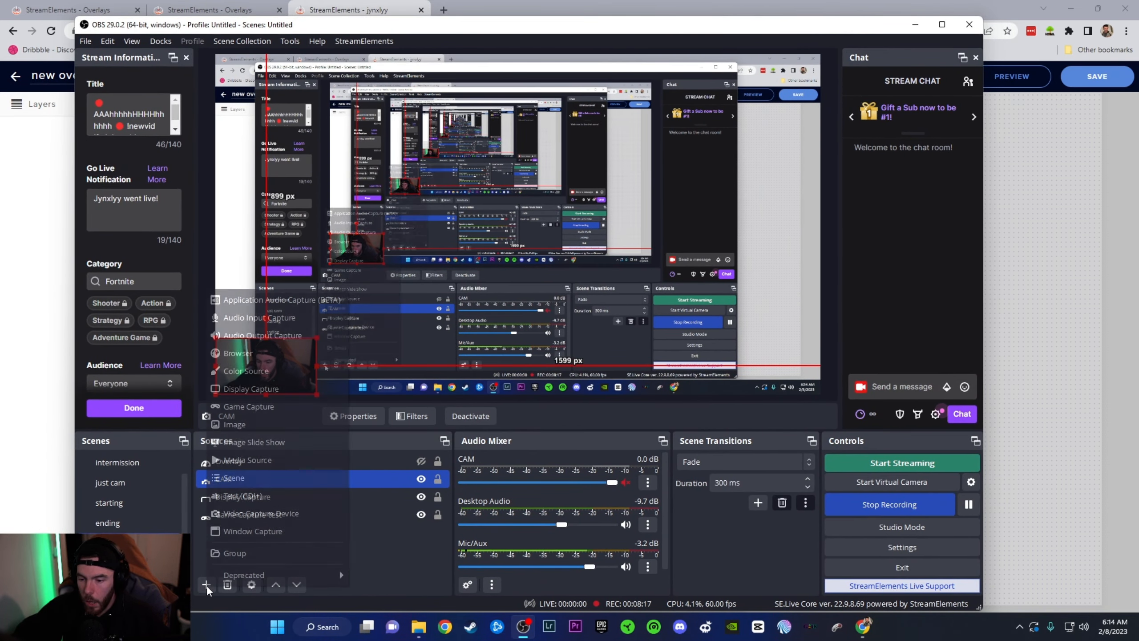
pyautogui.click(238, 354)
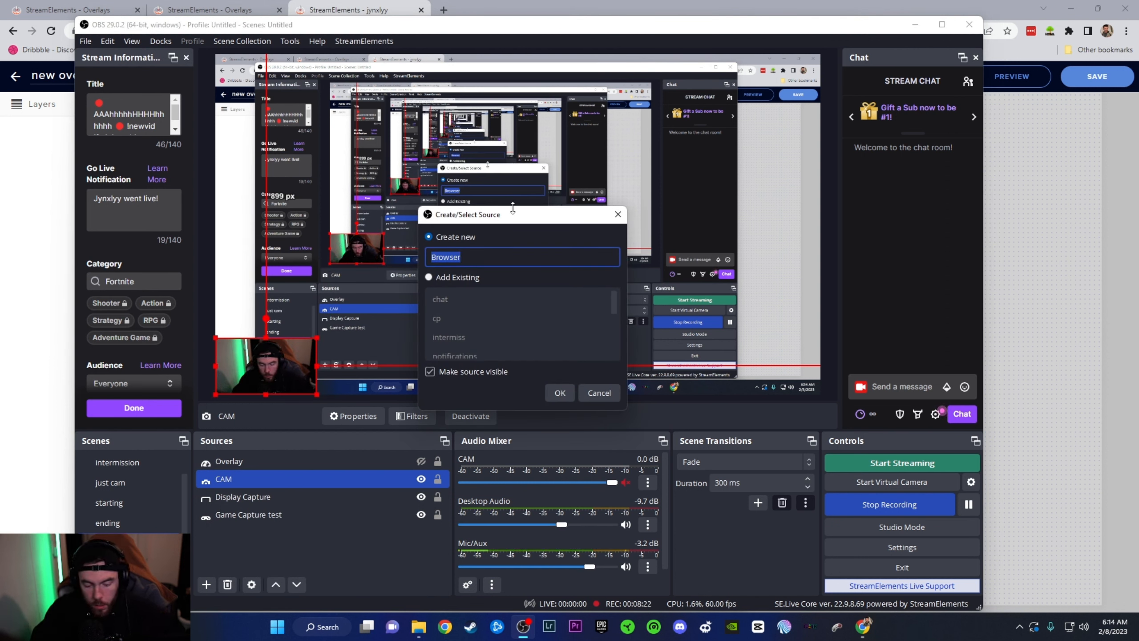
pyautogui.write('my overl')
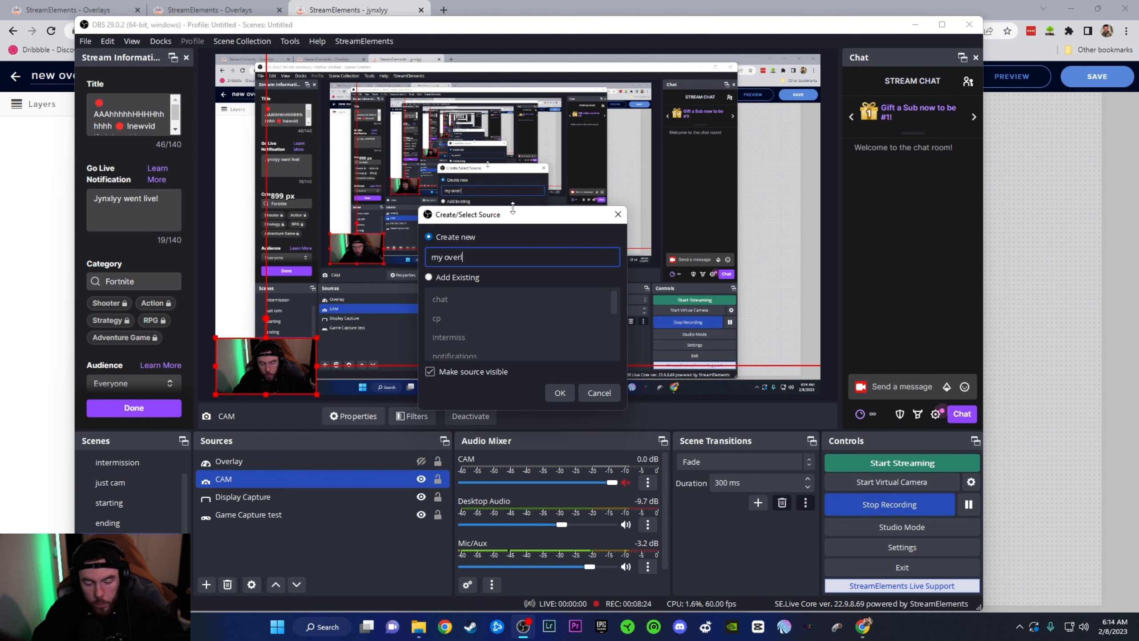
pyautogui.write('ay')
pyautogui.write('y')
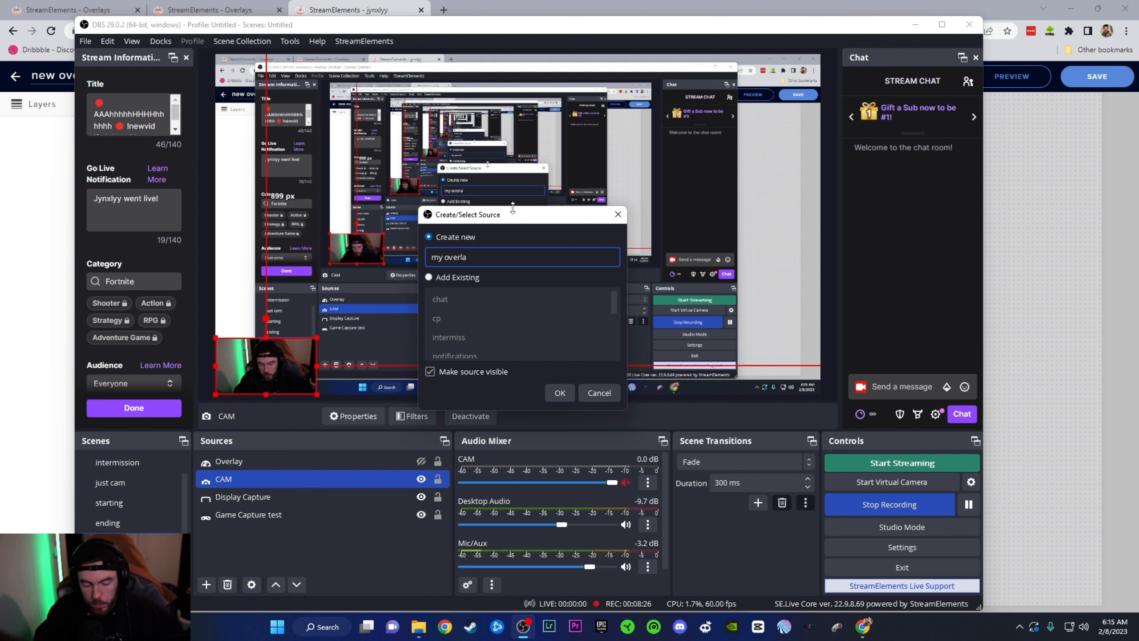
pyautogui.write(' test')
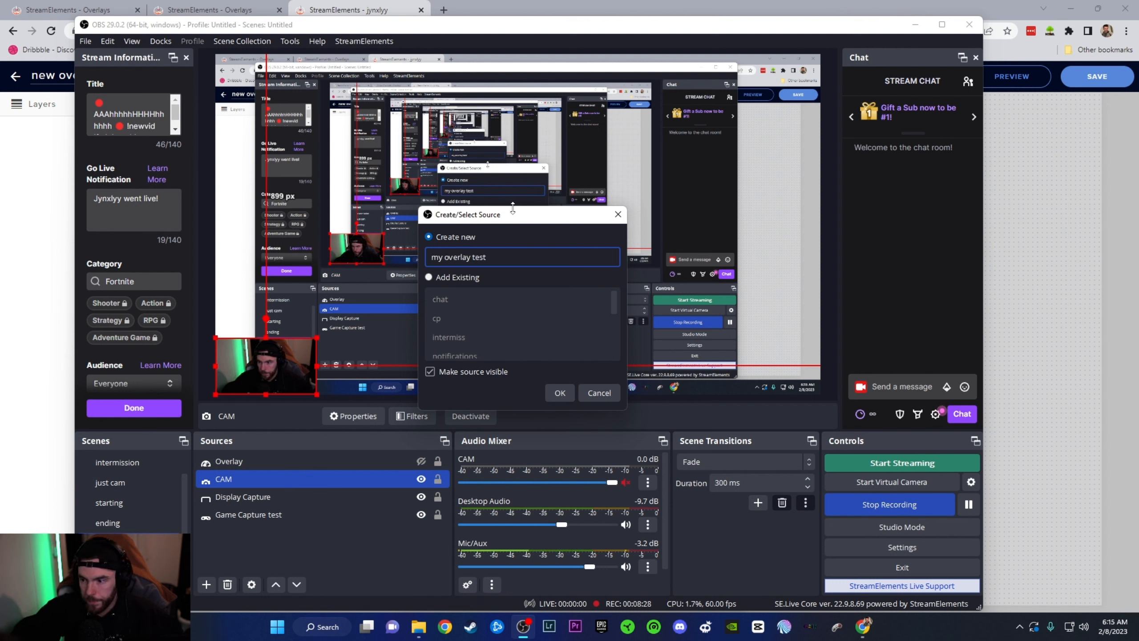
pyautogui.click(559, 392)
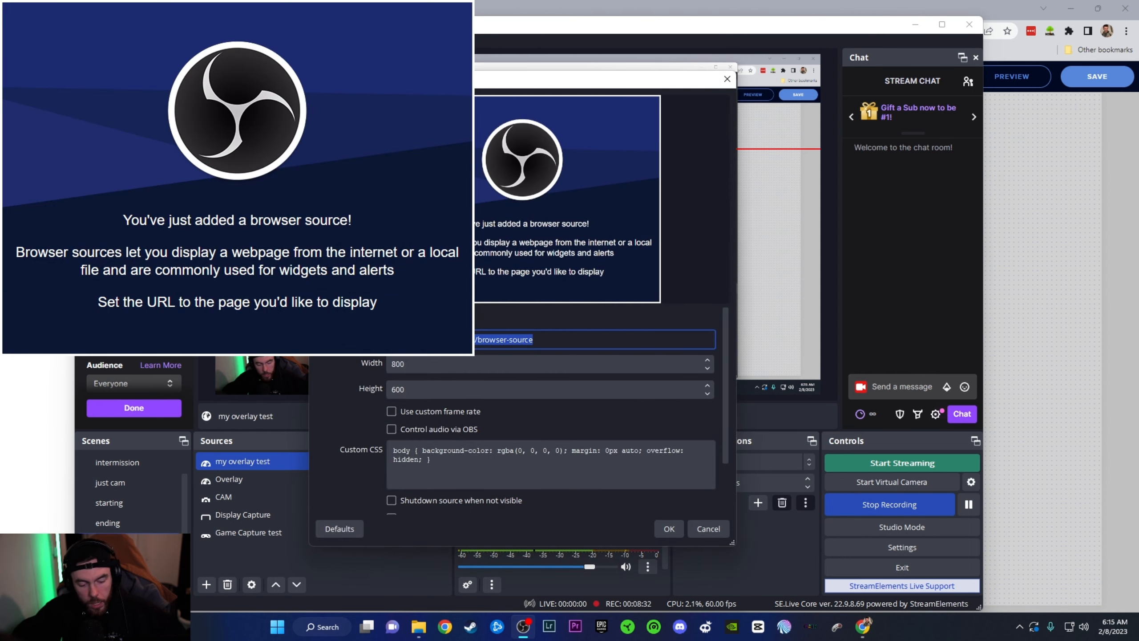
# Step: Paste the overlay URL containing its access token into the new source, set its width to 1920 and height to 1080, and confirm
pyautogui.hotkey('ctrl', 'v')
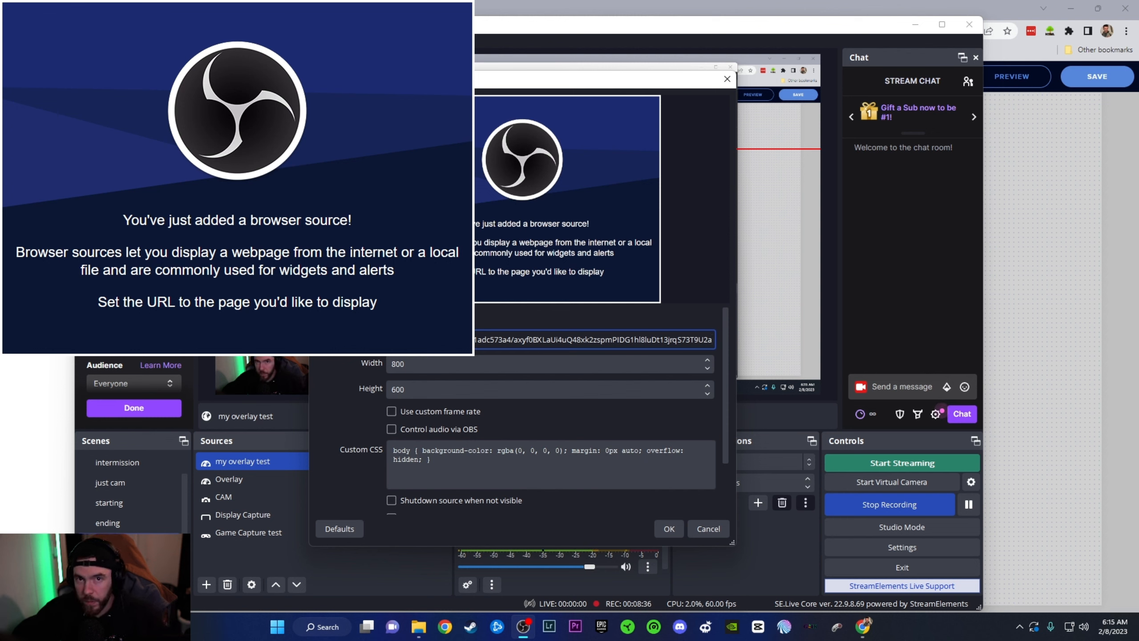
pyautogui.press('Tab')
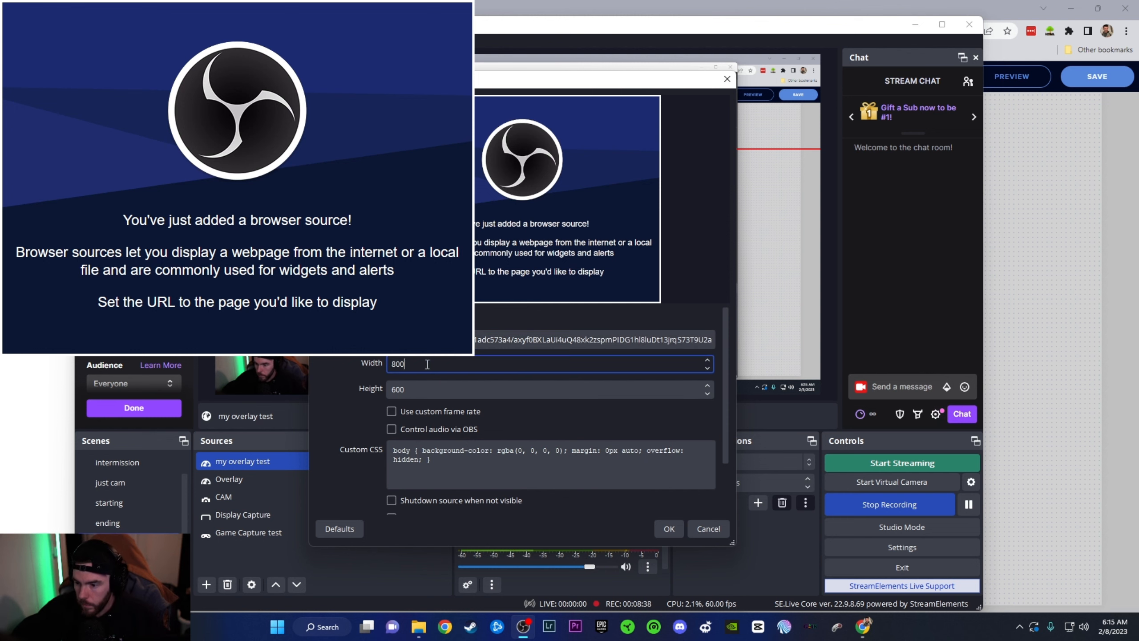
pyautogui.write('1080')
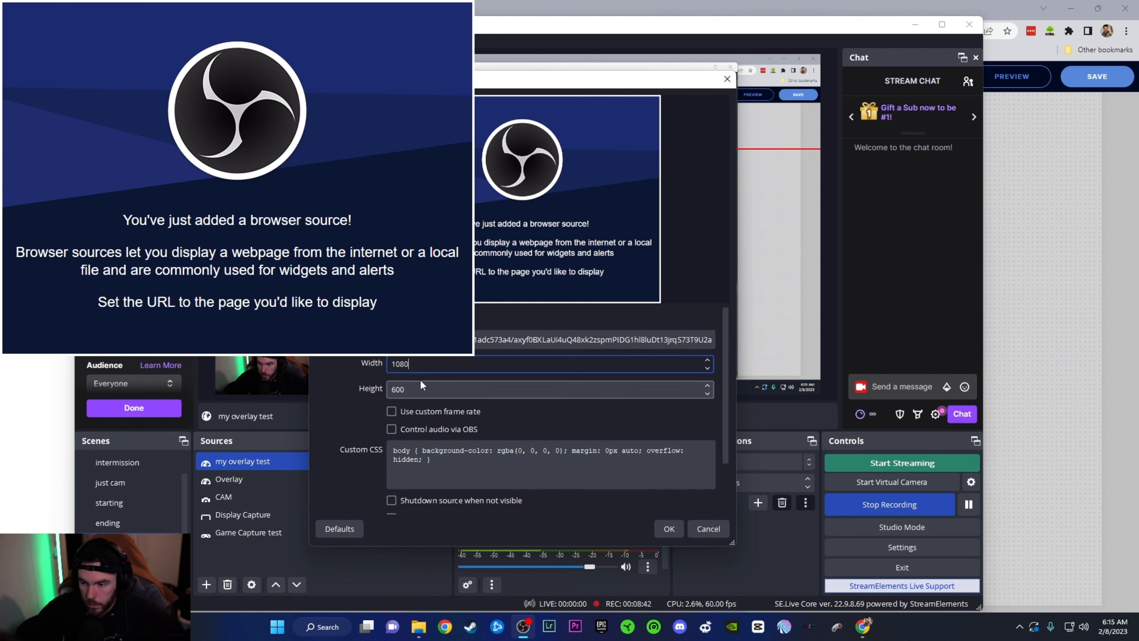
pyautogui.moveTo(409, 390); pyautogui.dragTo(364, 366)
pyautogui.write('1920')
pyautogui.click(405, 389)
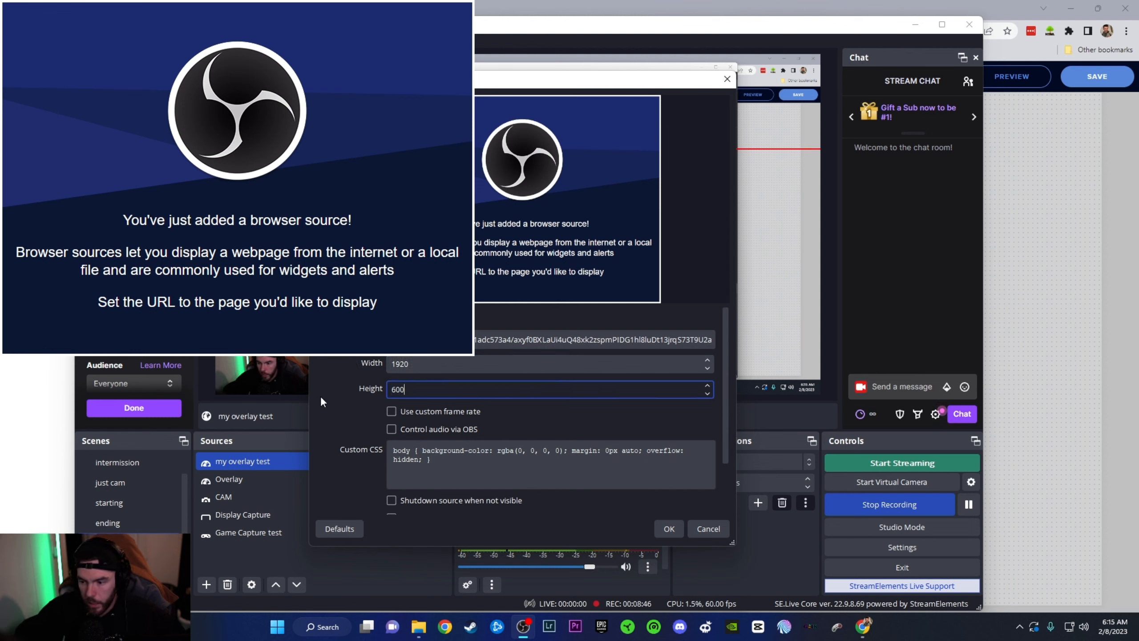
pyautogui.press('BackSpace')
pyautogui.press('BackSpace')
pyautogui.press('BackSpace')
pyautogui.write('108')
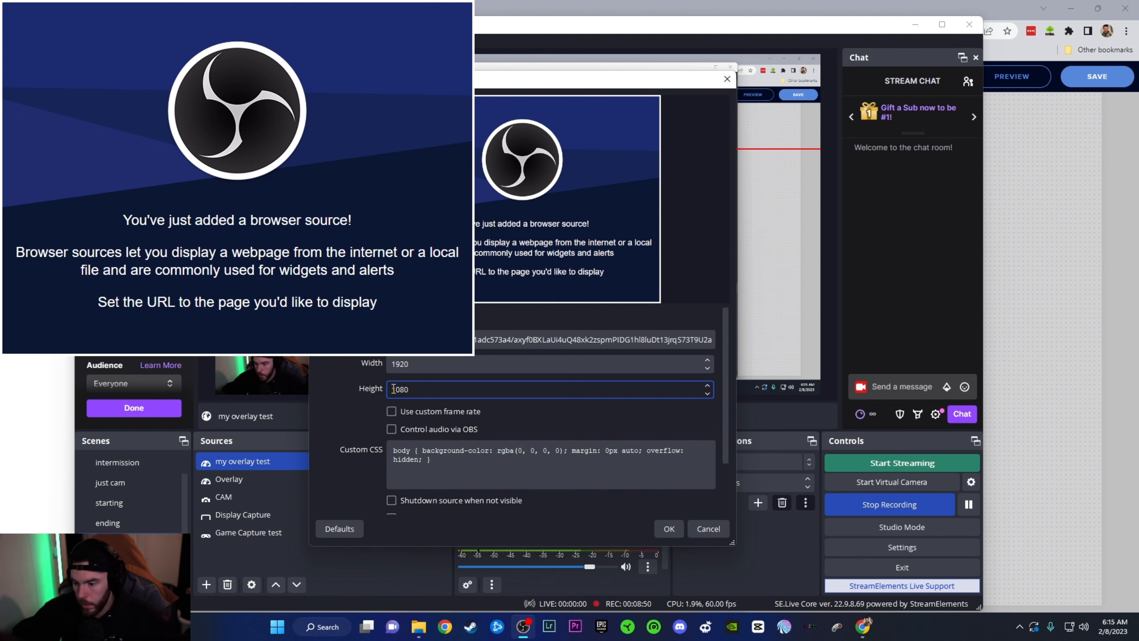
pyautogui.write('0')
pyautogui.click(664, 528)
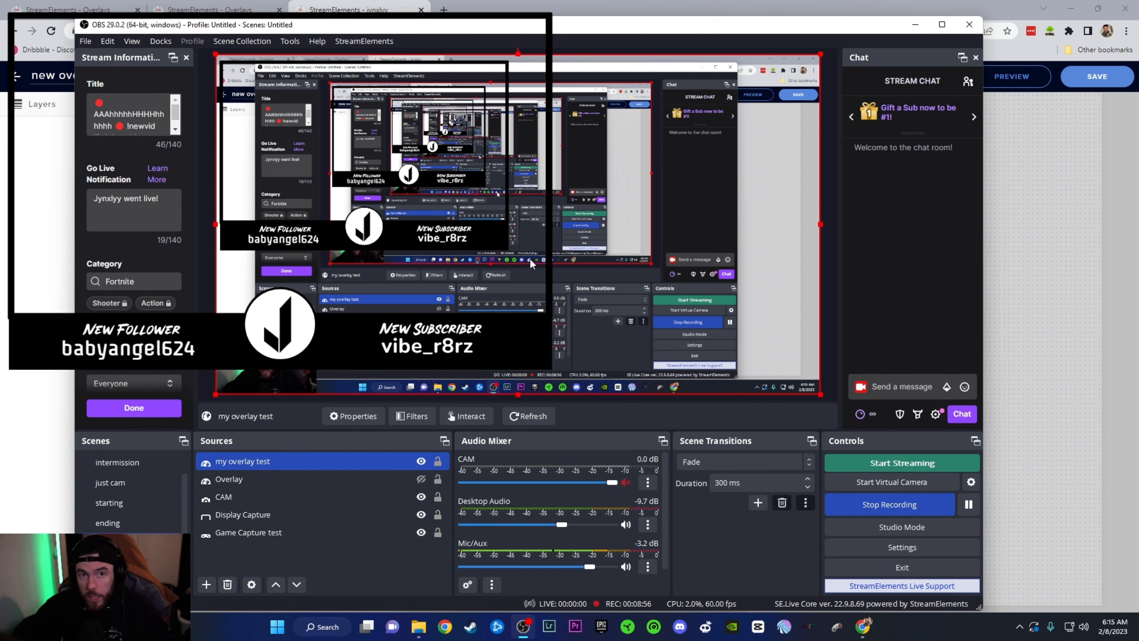
# Step: Reduce the width of the "my overlay test" source in two passes and set its height to 800
pyautogui.click(619, 300)
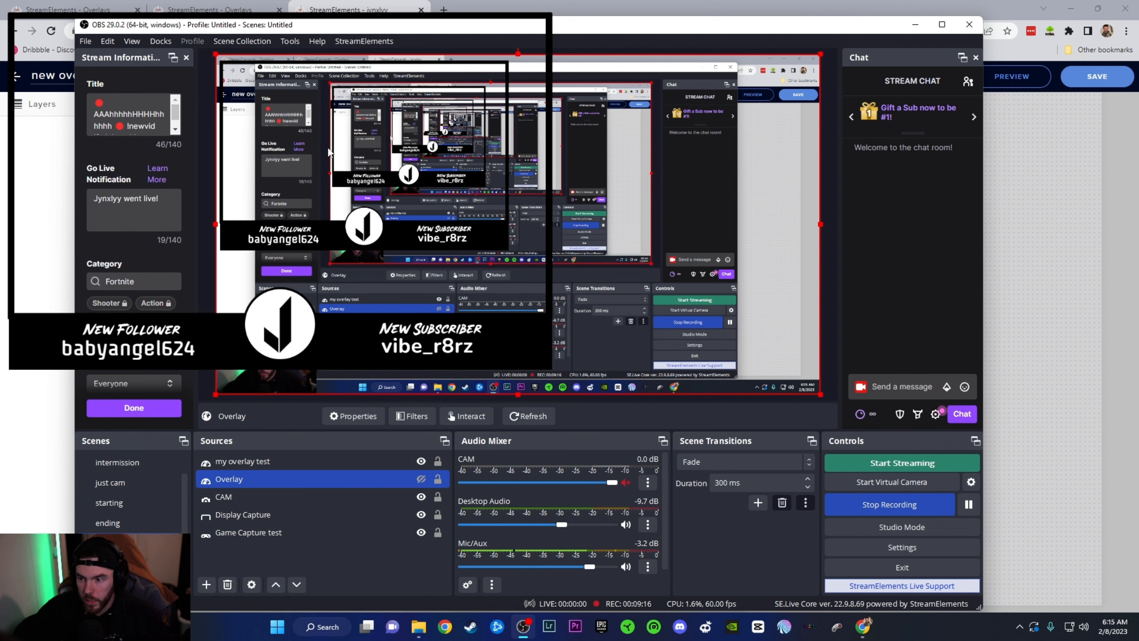
pyautogui.doubleClick(312, 460)
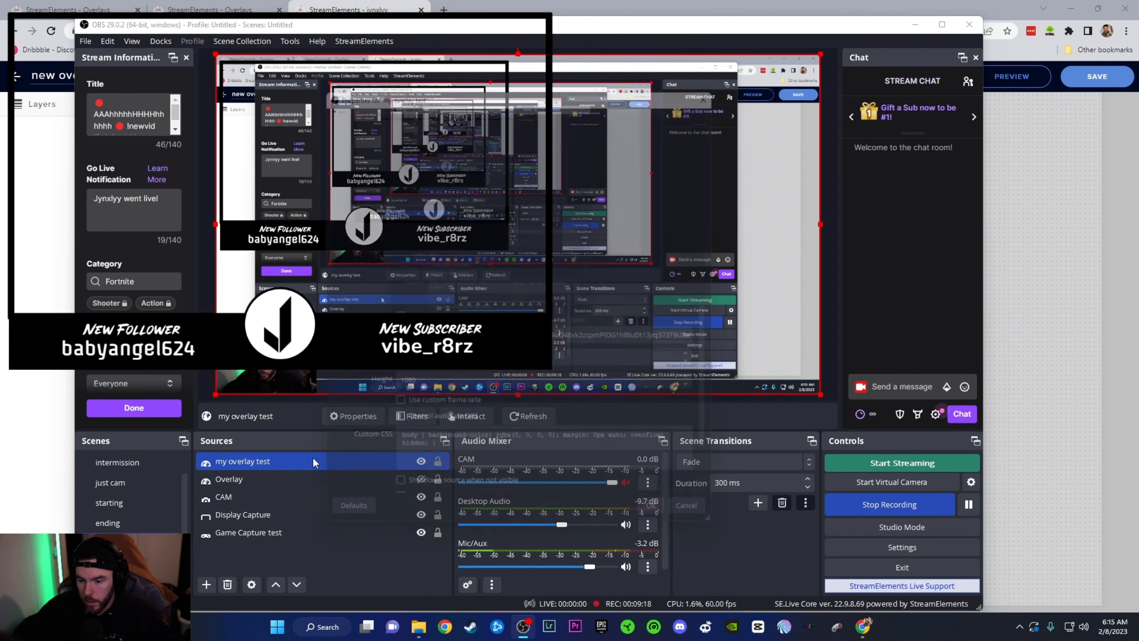
pyautogui.click(422, 363)
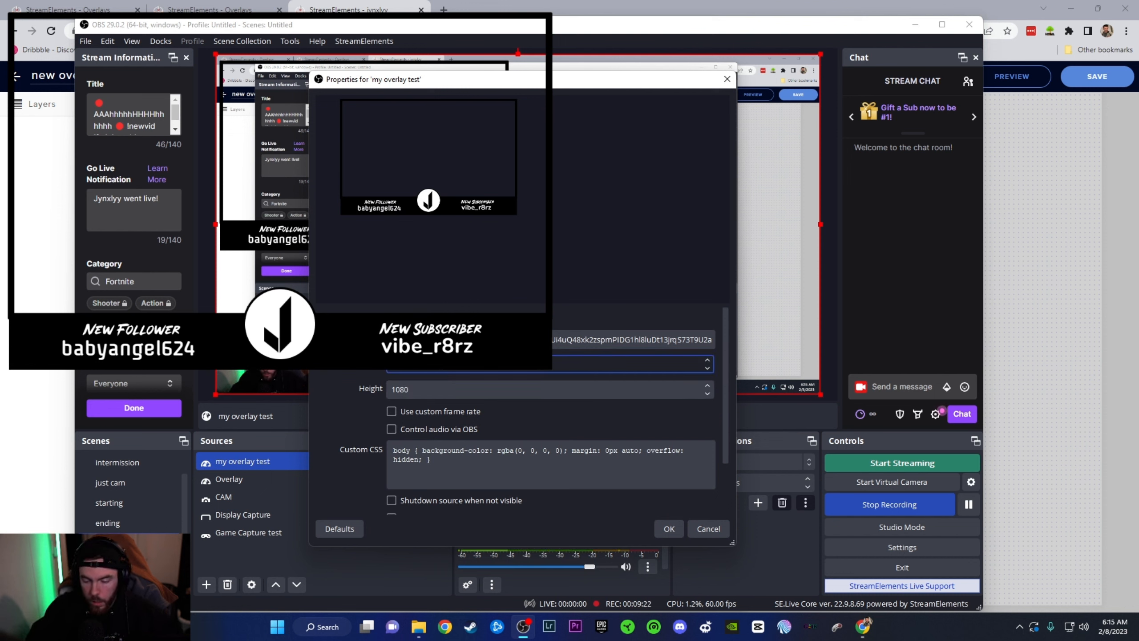
pyautogui.doubleClick(397, 390)
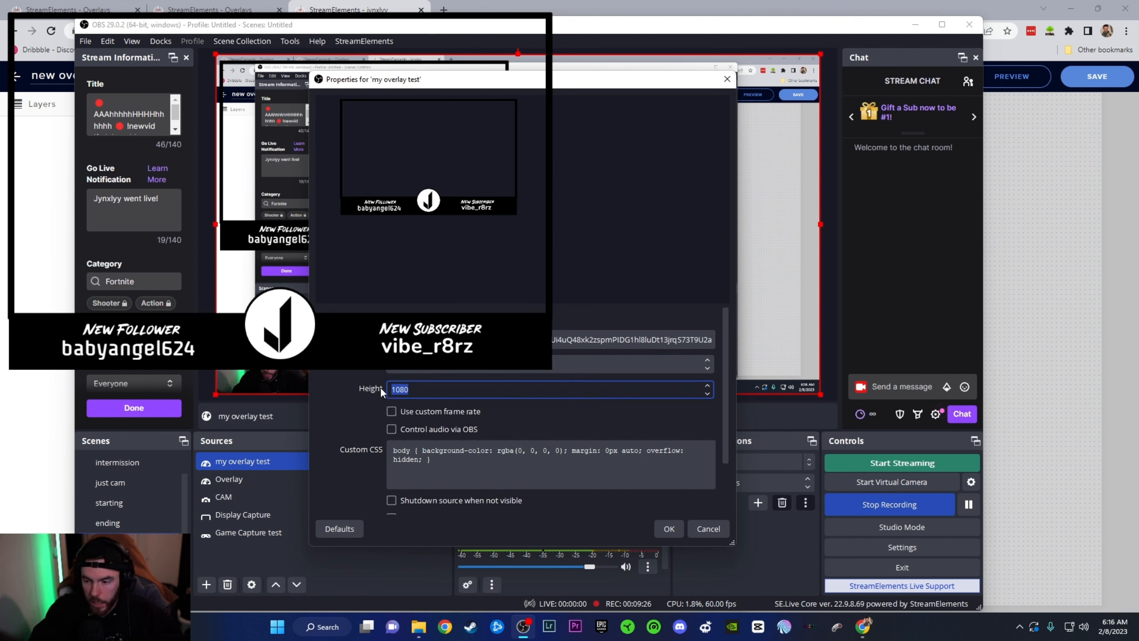
pyautogui.write('8')
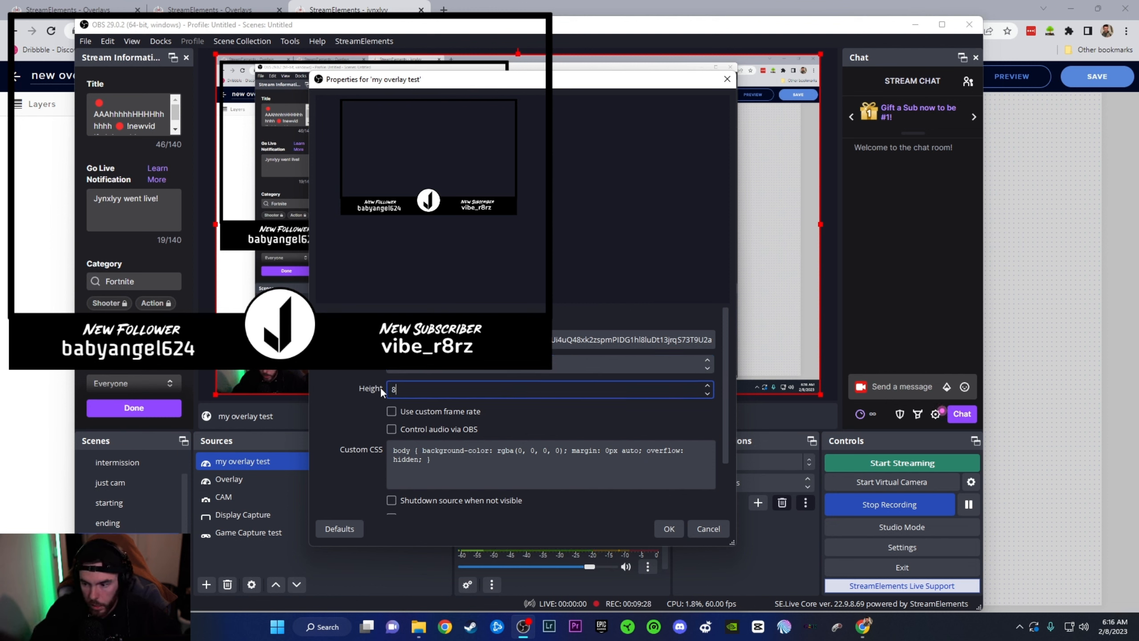
pyautogui.write('00')
pyautogui.click(669, 529)
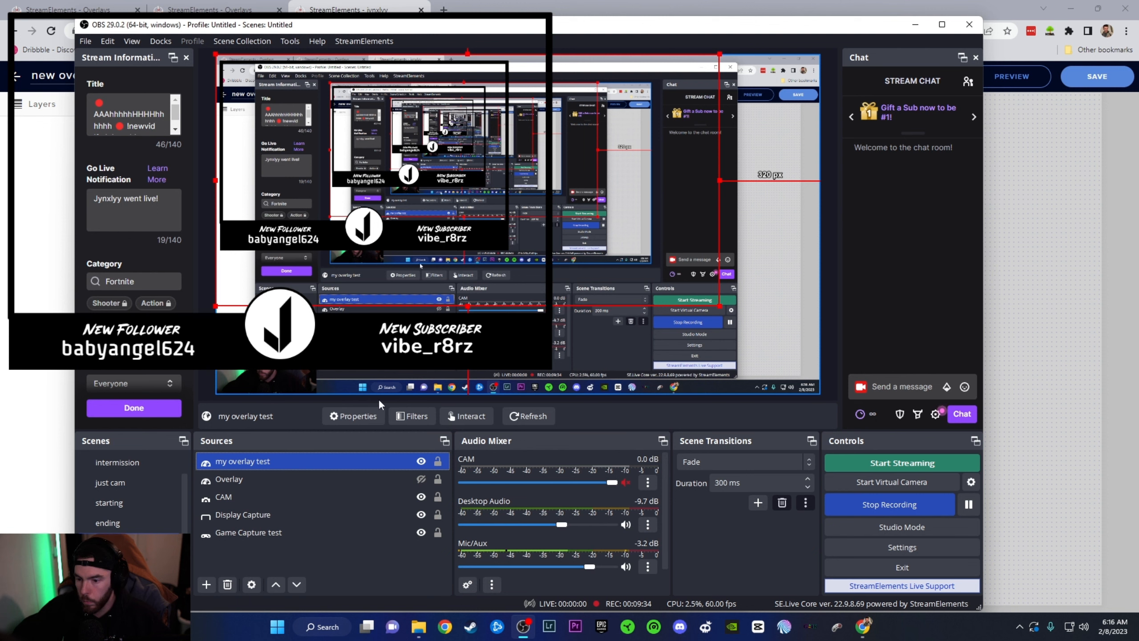
pyautogui.doubleClick(270, 459)
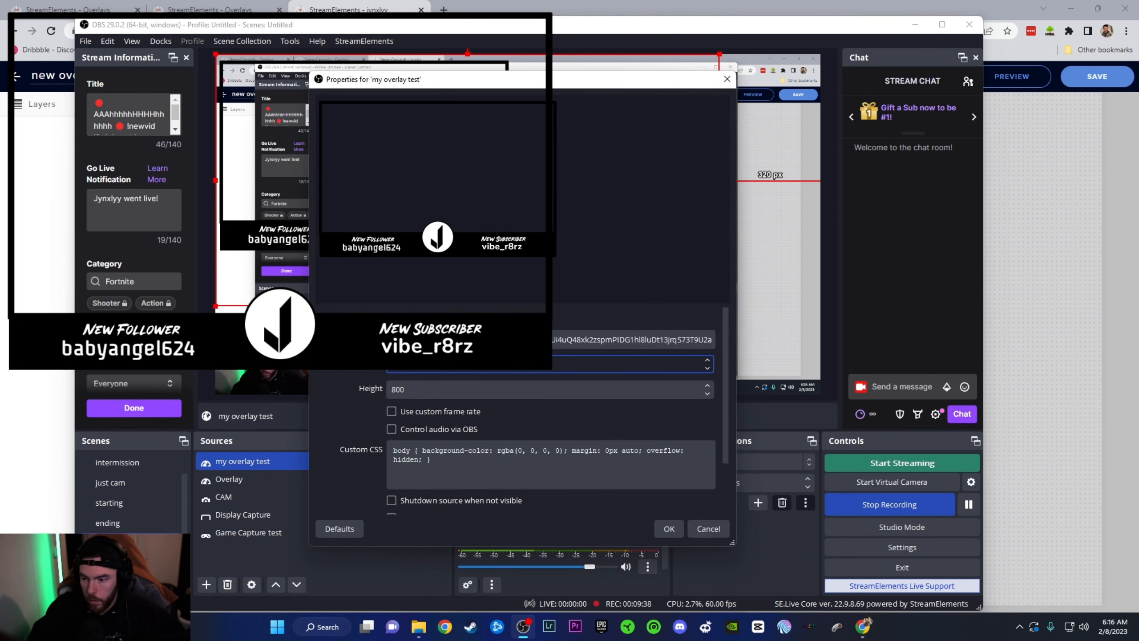
pyautogui.click(668, 528)
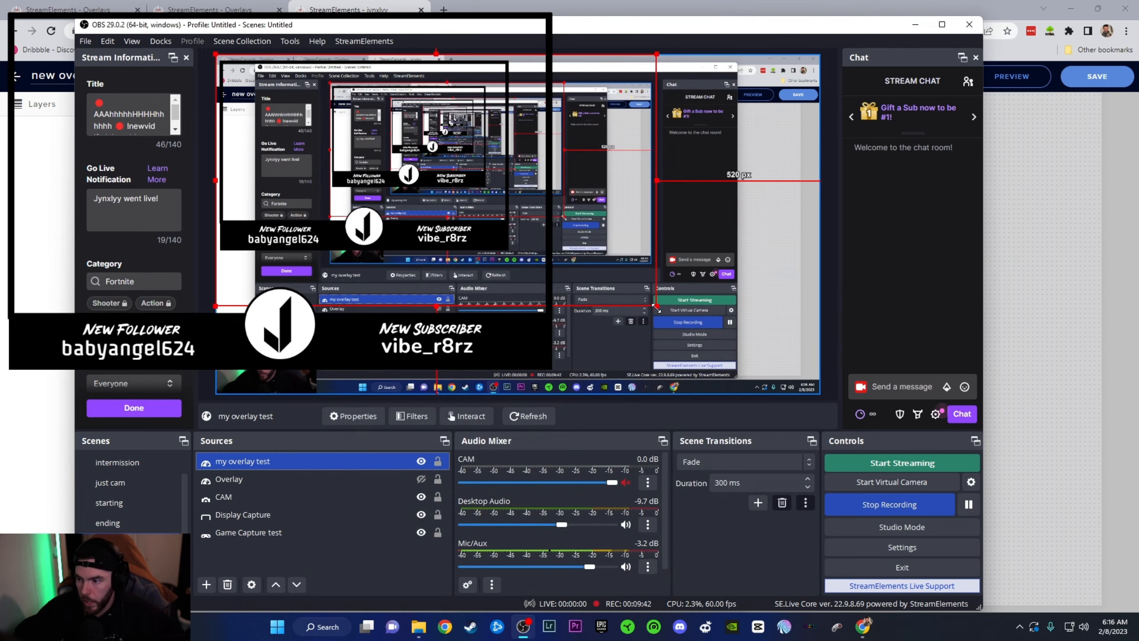
# Step: Shrink the overlay on the canvas, place it about 19 px from the left and 282 px from the top, and minimize the browser
pyautogui.moveTo(657, 307); pyautogui.dragTo(441, 261)
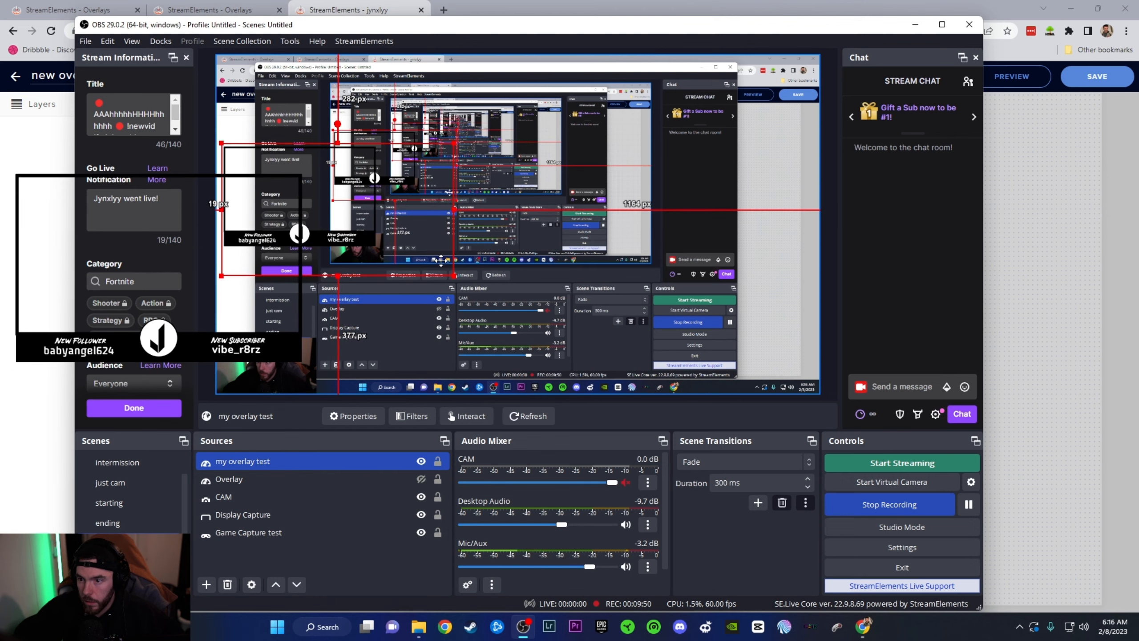
pyautogui.click(1071, 8)
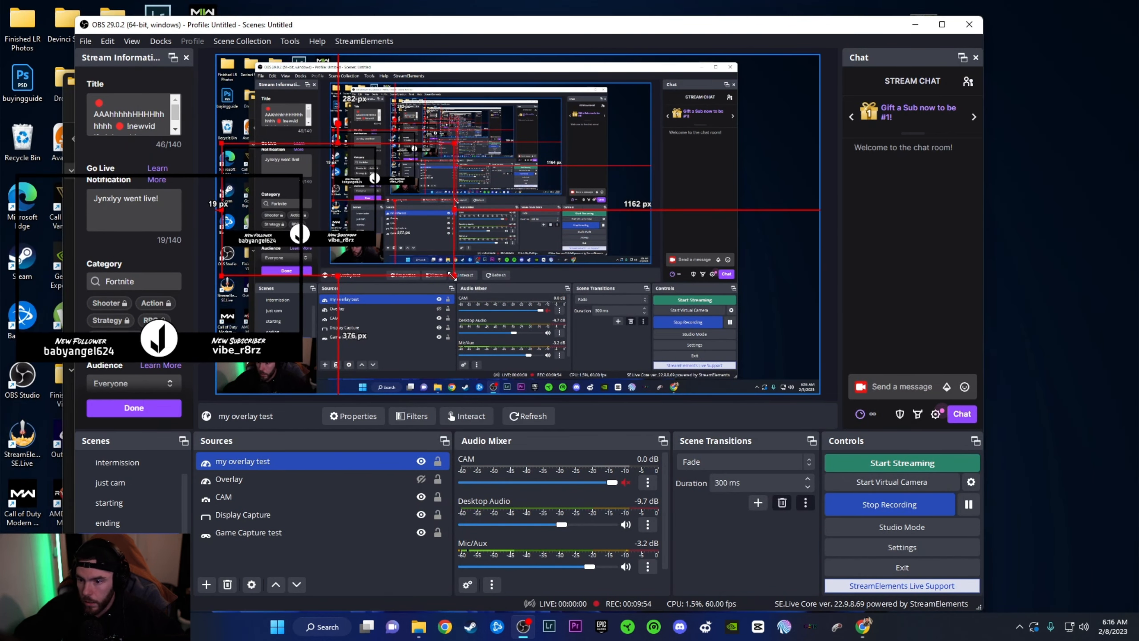
pyautogui.moveTo(454, 275); pyautogui.dragTo(443, 275)
# Step: Maximize the OBS window and shrink the "my overlay test" overlay on the canvas to about 620 by 354 px
pyautogui.click(942, 24)
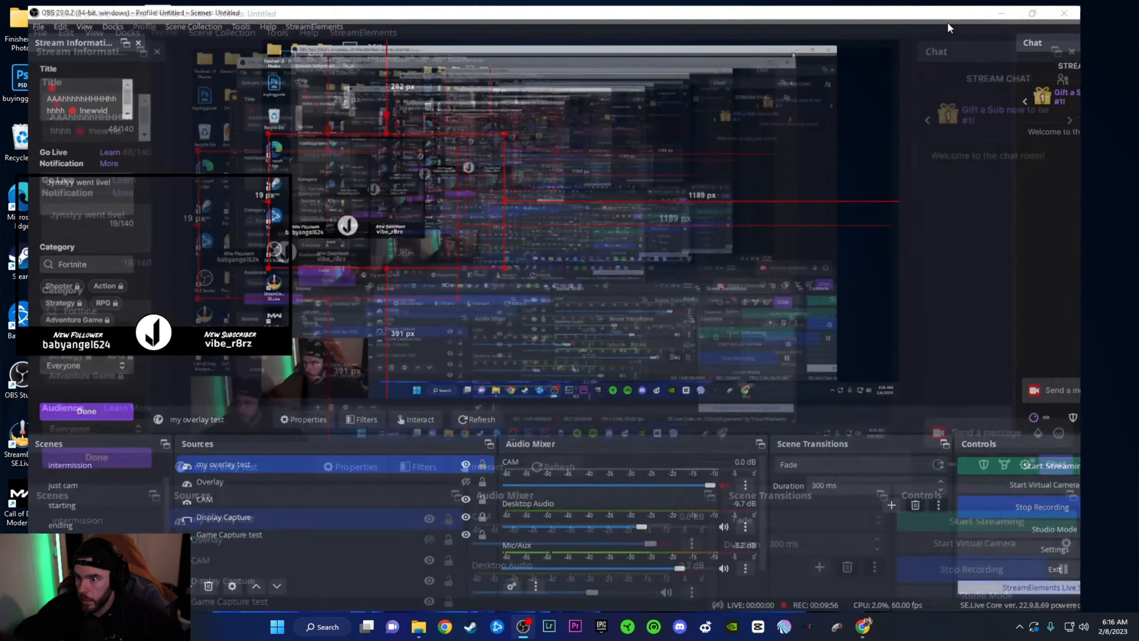
pyautogui.click(474, 266)
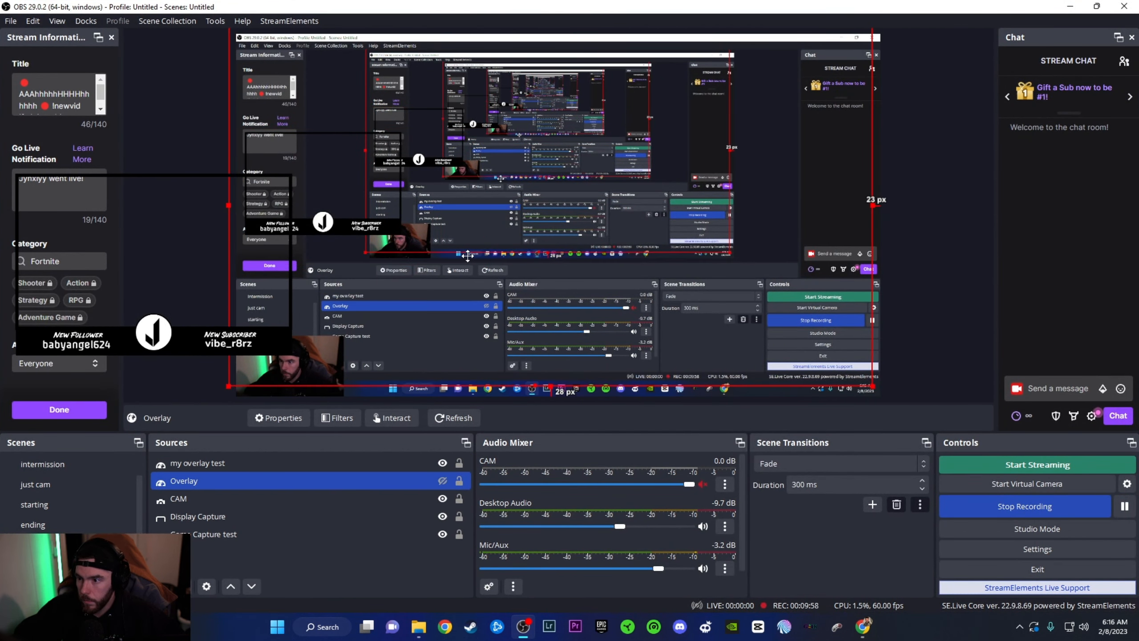
pyautogui.click(403, 212)
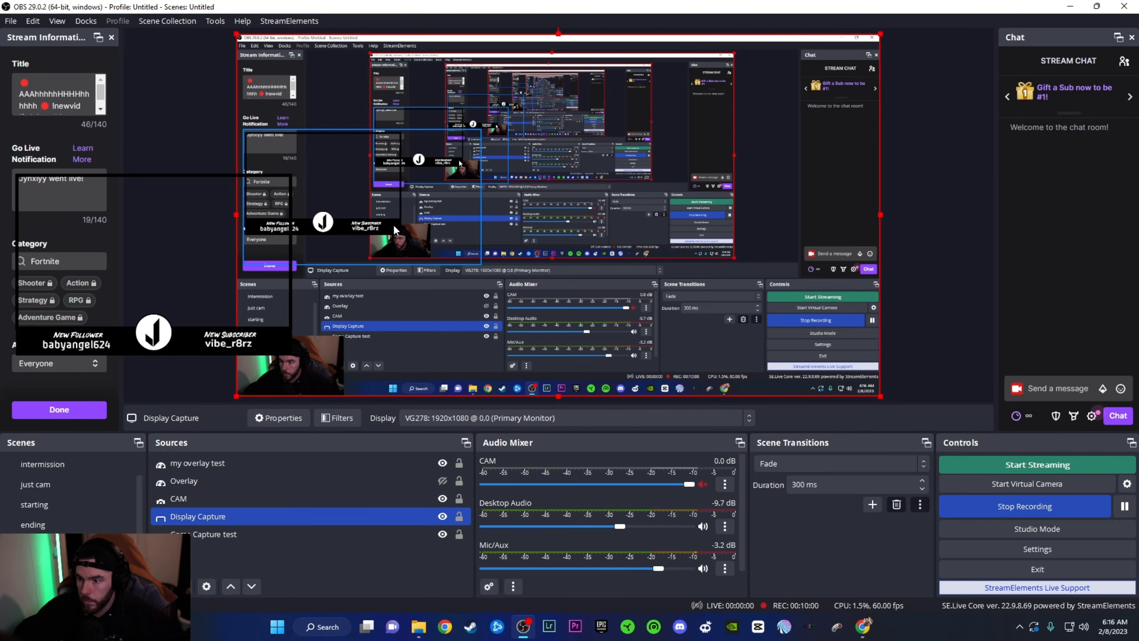
pyautogui.click(472, 251)
pyautogui.moveTo(480, 265); pyautogui.dragTo(452, 245)
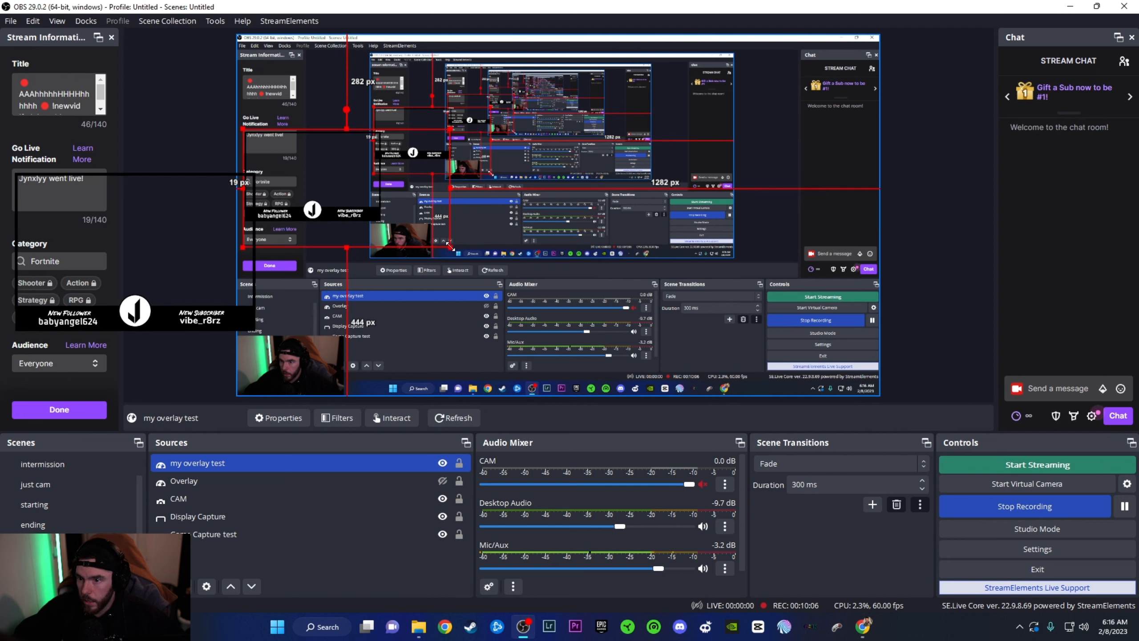
# Step: Move the CAM source inside the overlay frame and scale it to fill the frame, about 23 px from the canvas's left edge
pyautogui.click(483, 235)
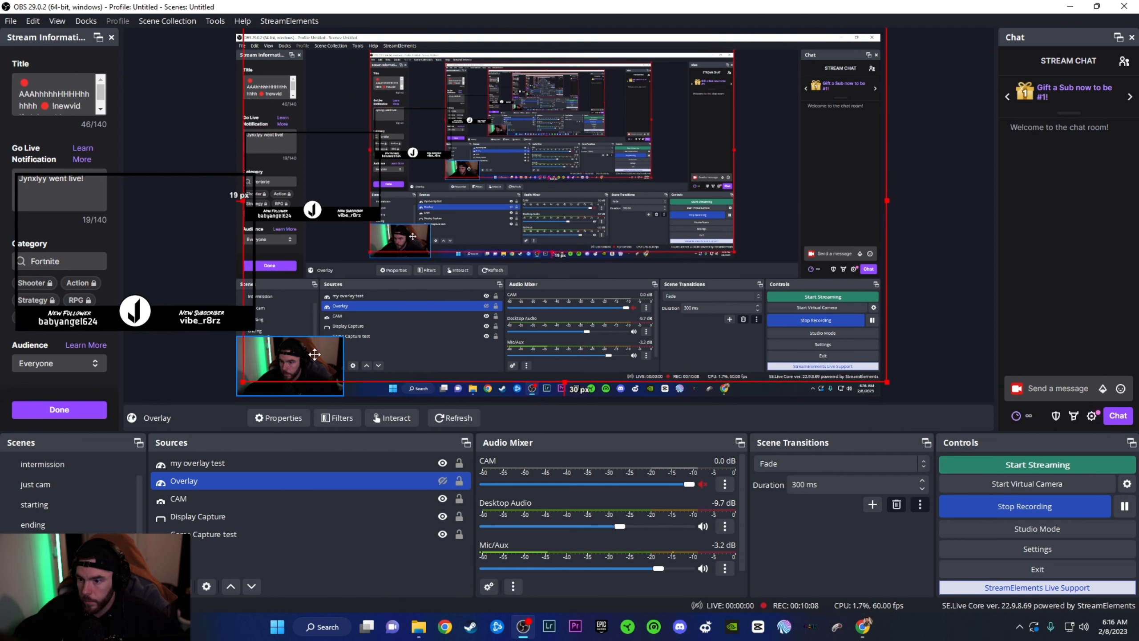
pyautogui.click(202, 499)
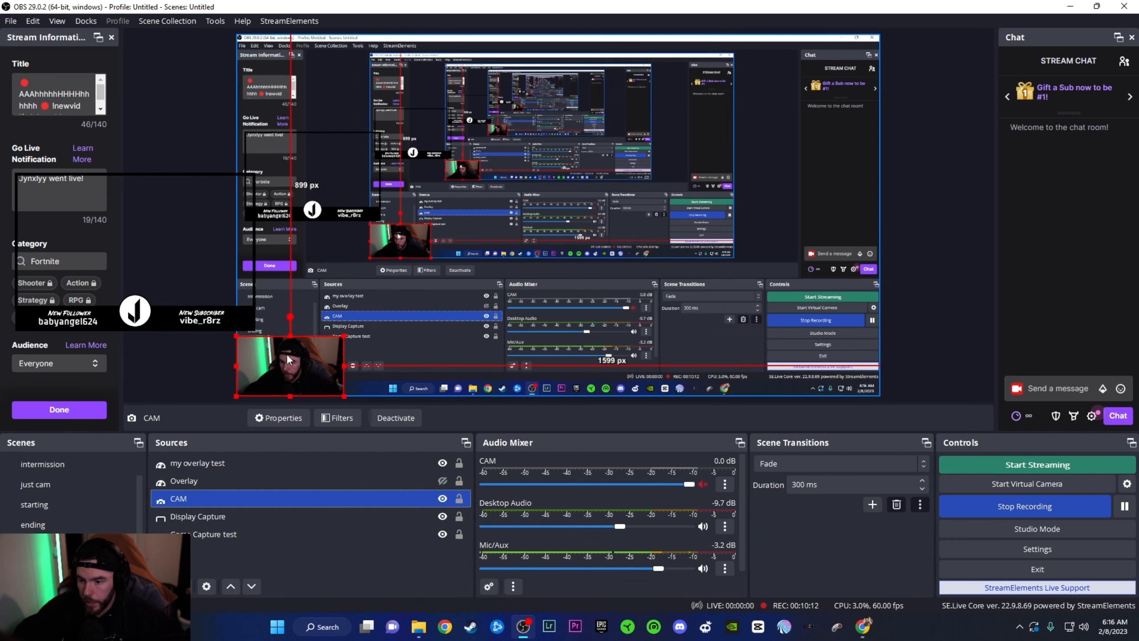
pyautogui.moveTo(306, 378); pyautogui.dragTo(364, 208)
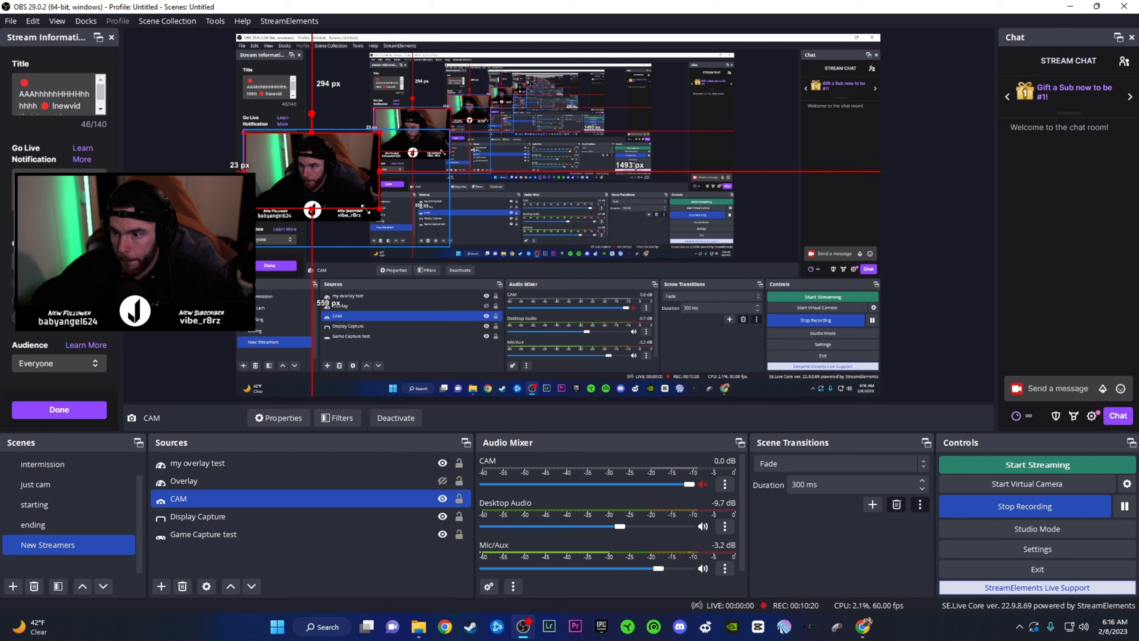
# Step: Toggle the visibility of "my overlay test" off and on, show the older "Overlay" source and hide "my overlay test"
pyautogui.click(409, 208)
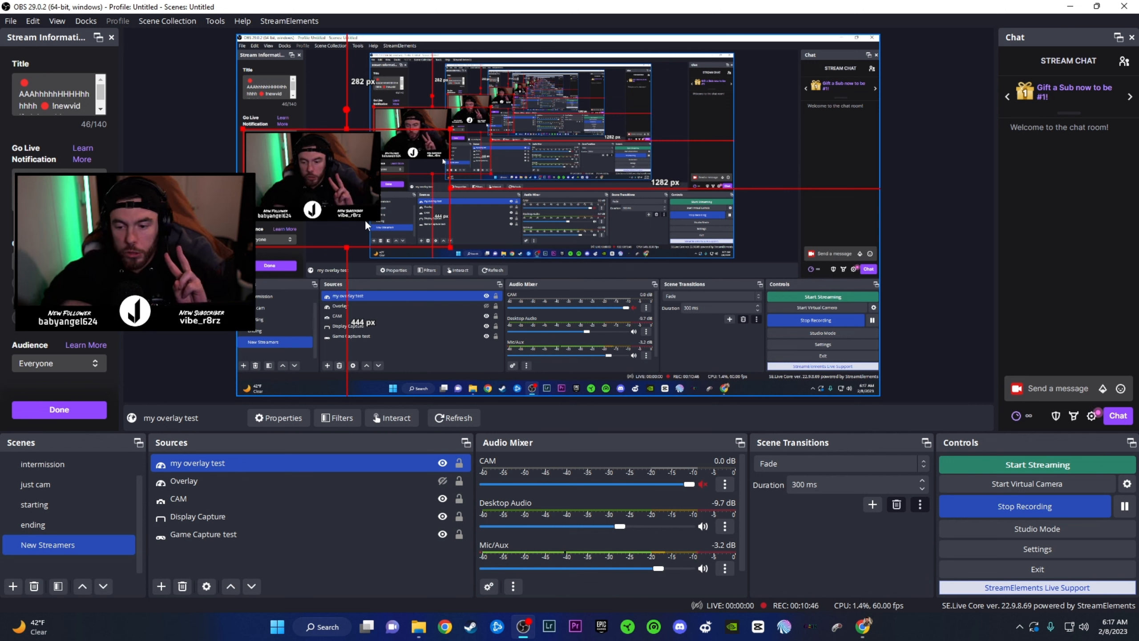
pyautogui.click(443, 464)
pyautogui.click(443, 464)
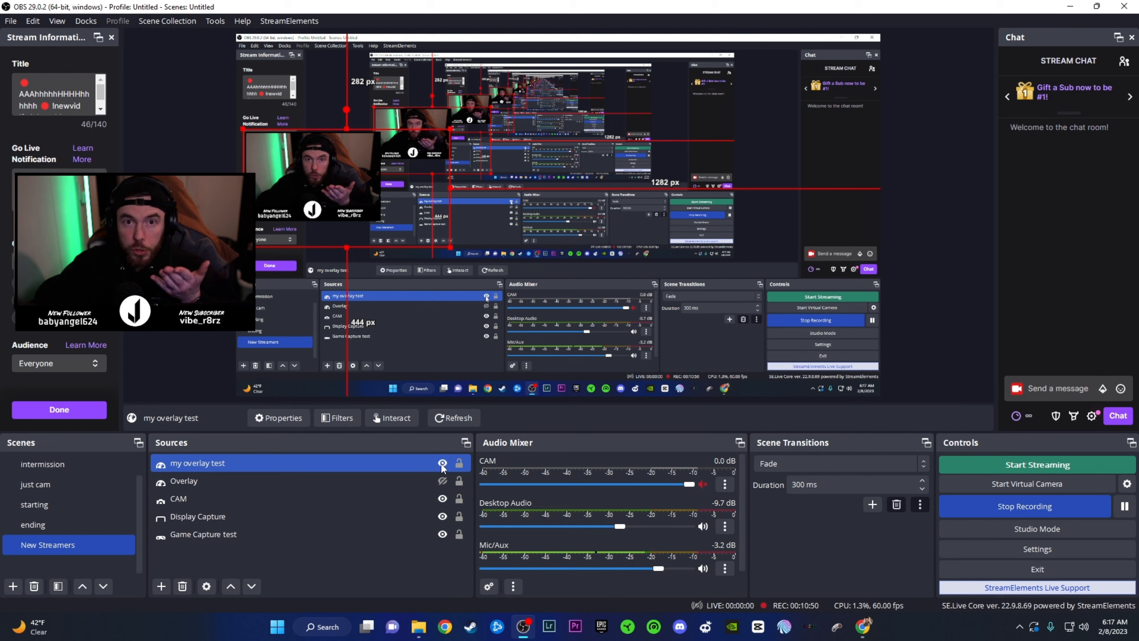
pyautogui.click(443, 481)
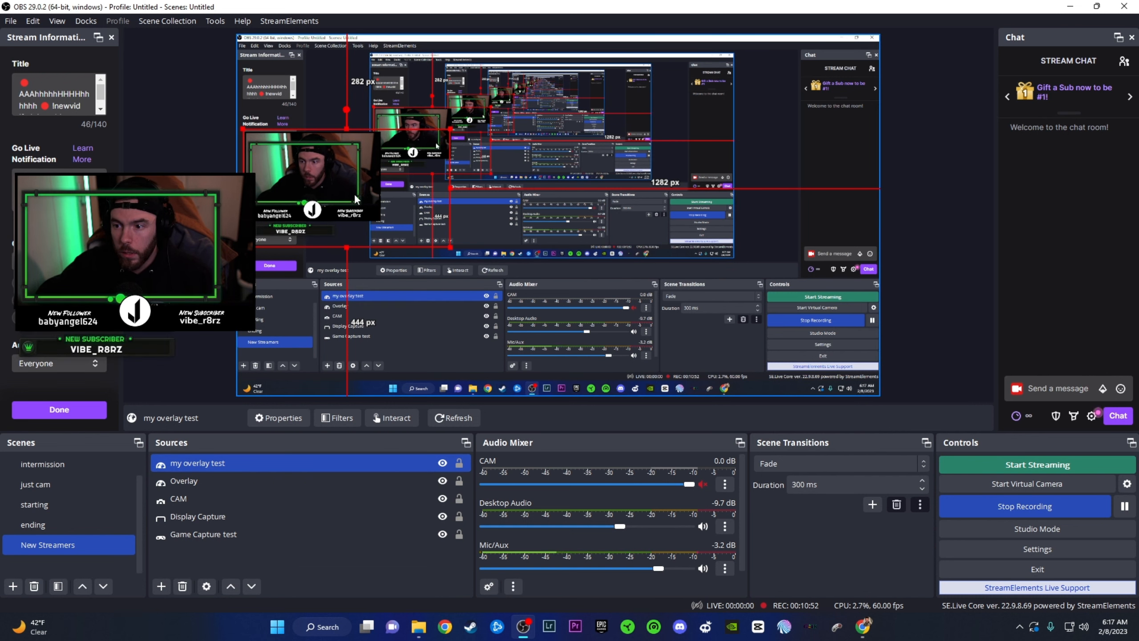
pyautogui.click(443, 463)
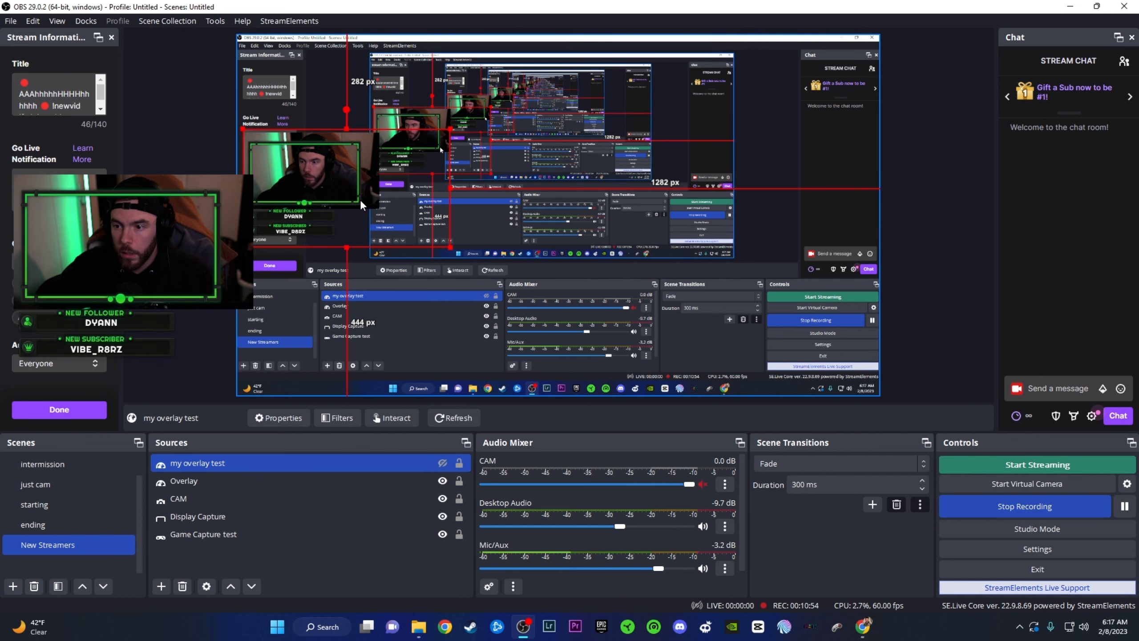